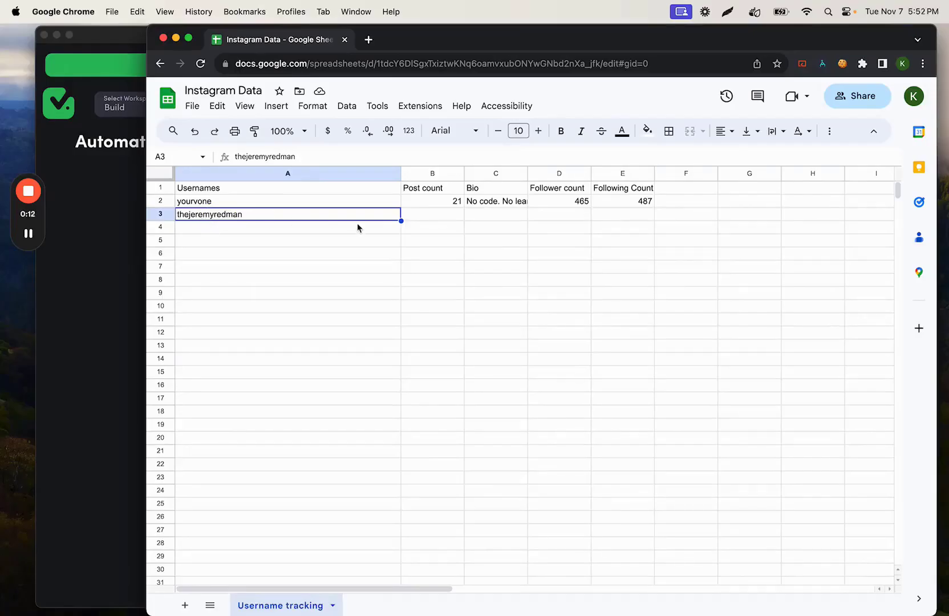
Step: Examine the second username's row in the Username tracking sheet, from its username across to the following count
{"action": "left_click", "coordinate": [422, 215]}
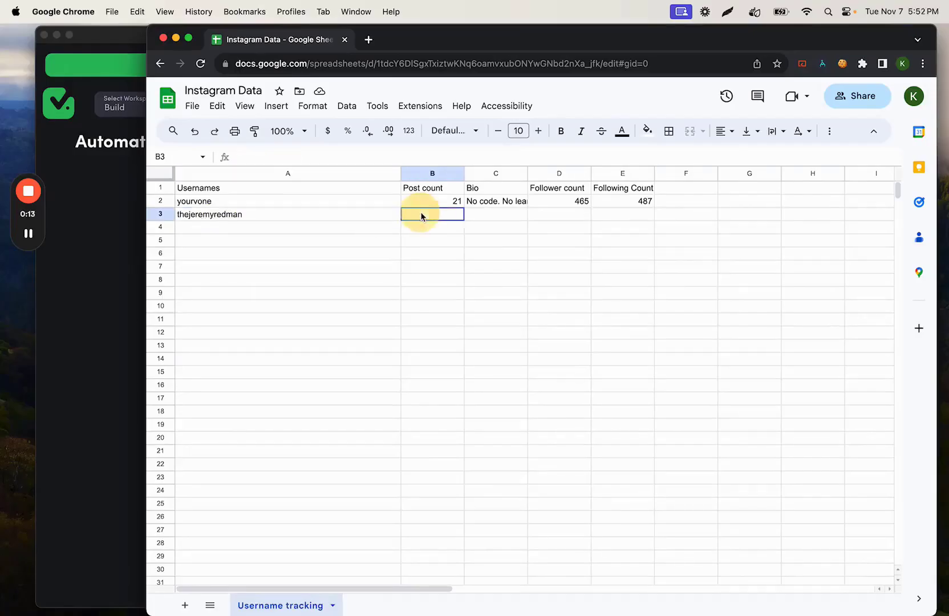
{"action": "left_click", "coordinate": [498, 215]}
{"action": "left_click", "coordinate": [568, 216]}
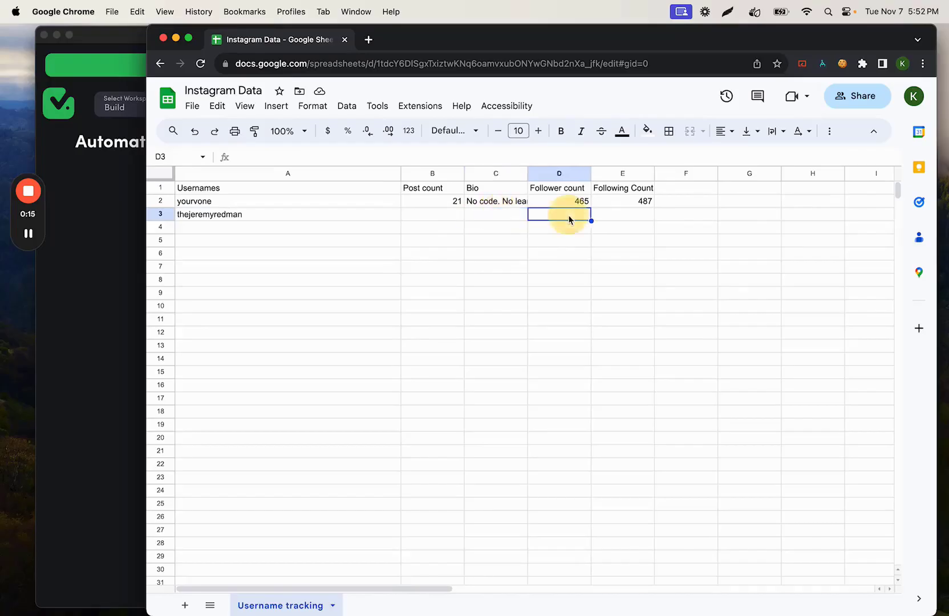
{"action": "left_click", "coordinate": [635, 219]}
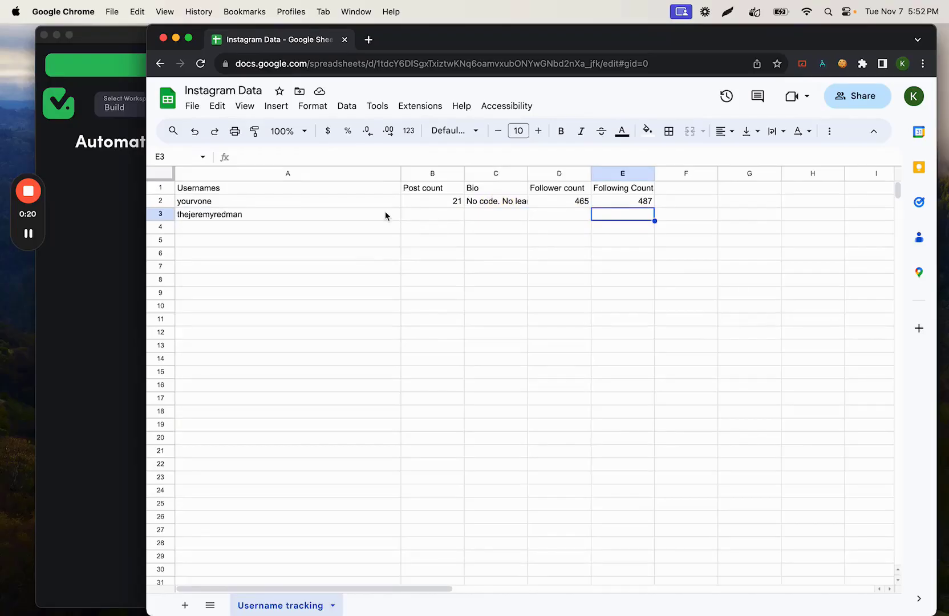
{"action": "left_click_drag", "start_coordinate": [385, 216], "coordinate": [646, 213]}
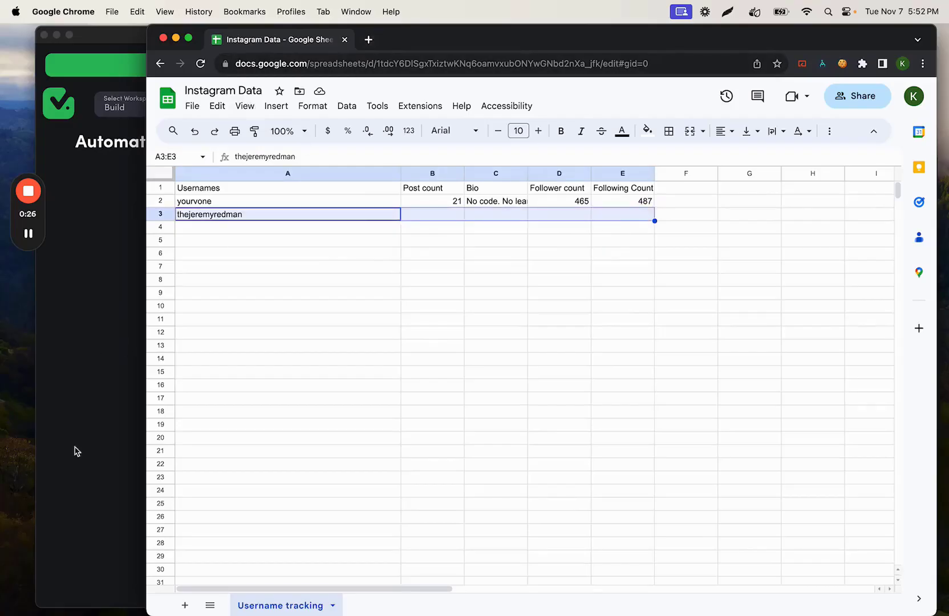
Step: Switch to TaskMagic, start a new automation with Guided Recording and move the recorder window aside
{"action": "left_click", "coordinate": [88, 417]}
{"action": "left_click", "coordinate": [758, 148]}
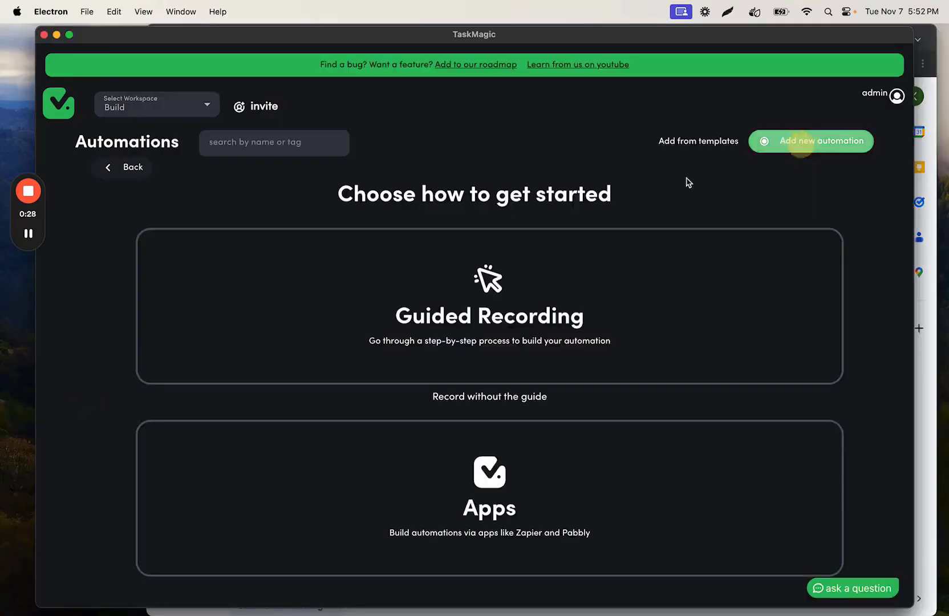
{"action": "left_click", "coordinate": [529, 291]}
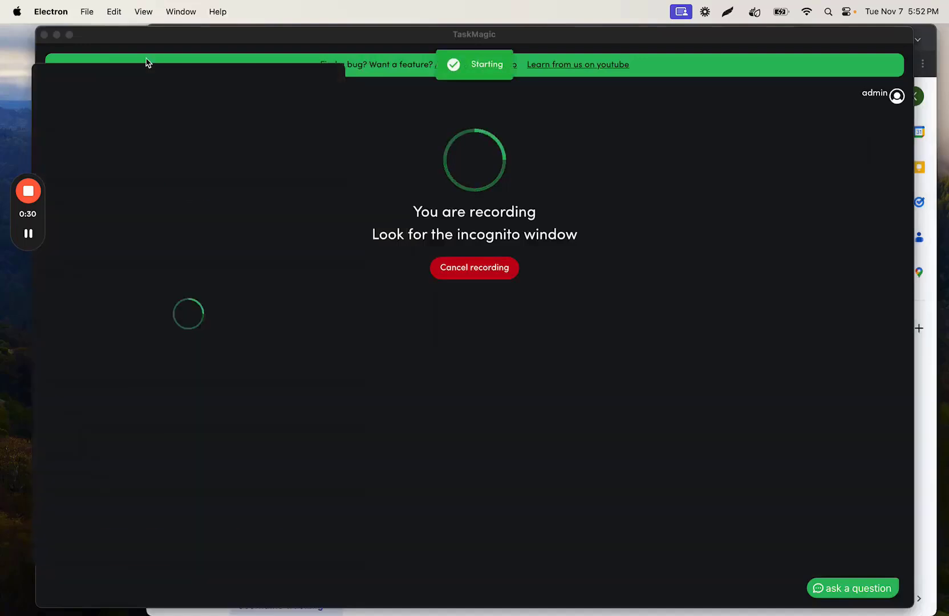
{"action": "left_click_drag", "start_coordinate": [146, 73], "coordinate": [130, 51]}
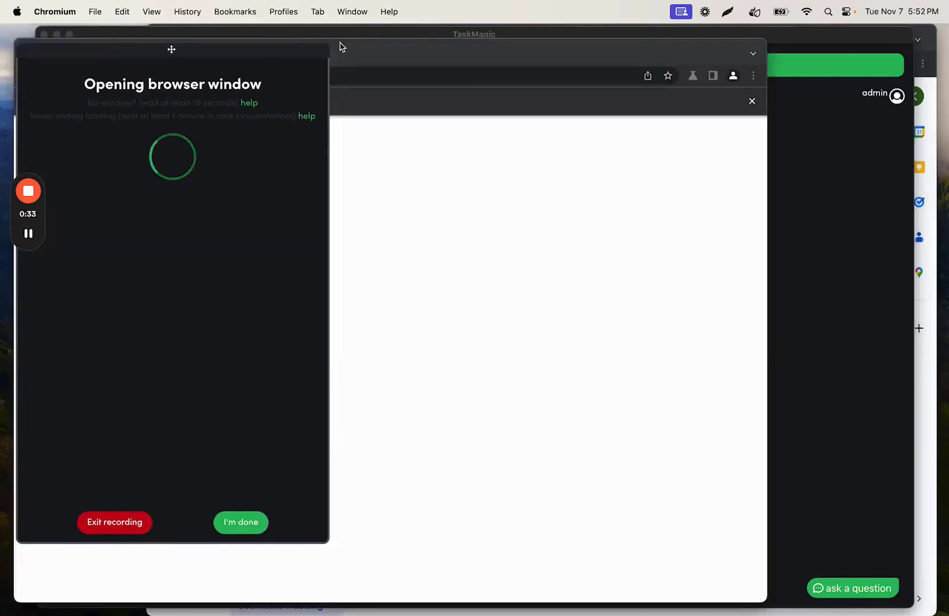
{"action": "left_click_drag", "start_coordinate": [371, 46], "coordinate": [494, 29]}
{"action": "left_click_drag", "start_coordinate": [197, 55], "coordinate": [188, 48]}
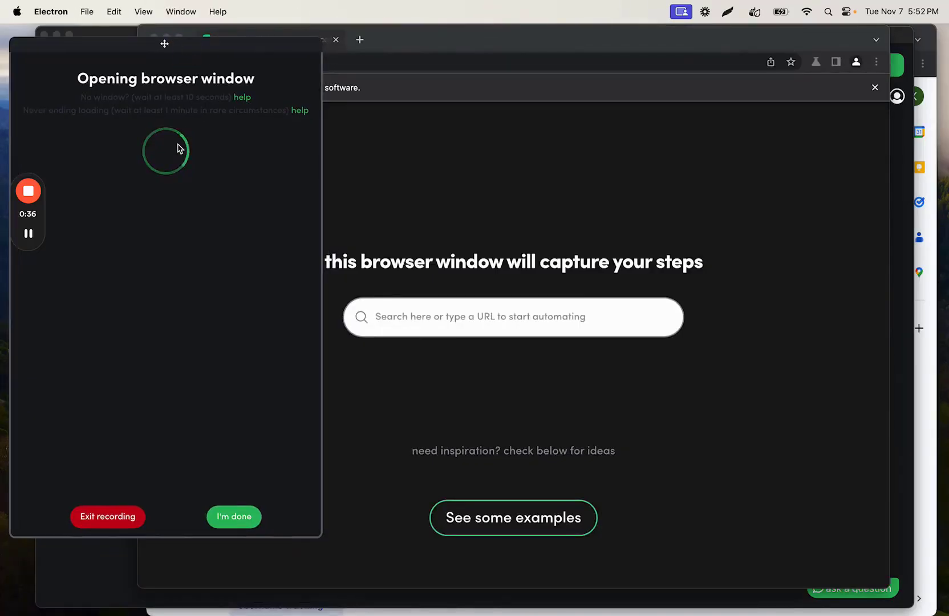
{"action": "left_click", "coordinate": [128, 225]}
{"action": "type", "text": "instagram.com"}
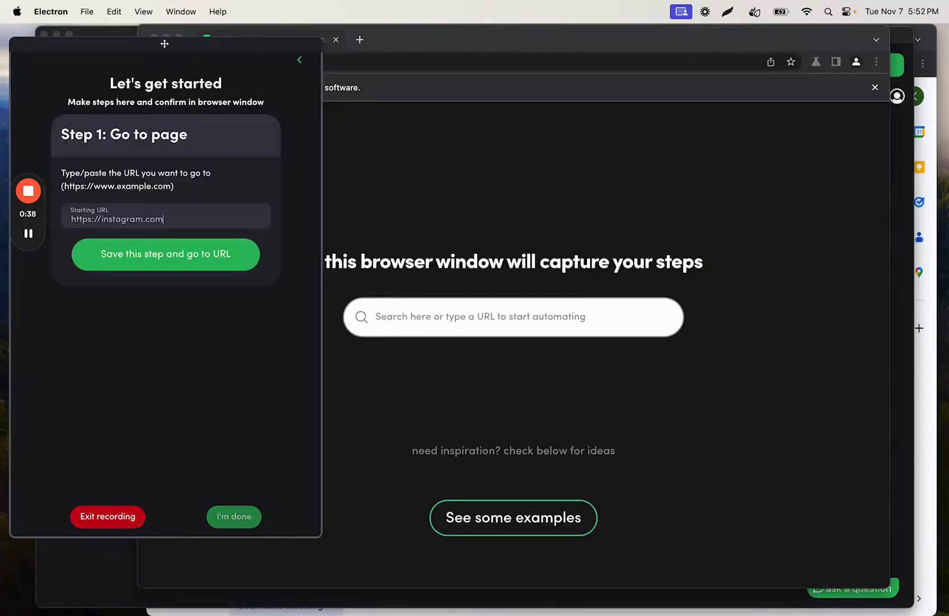
{"action": "left_click", "coordinate": [127, 255]}
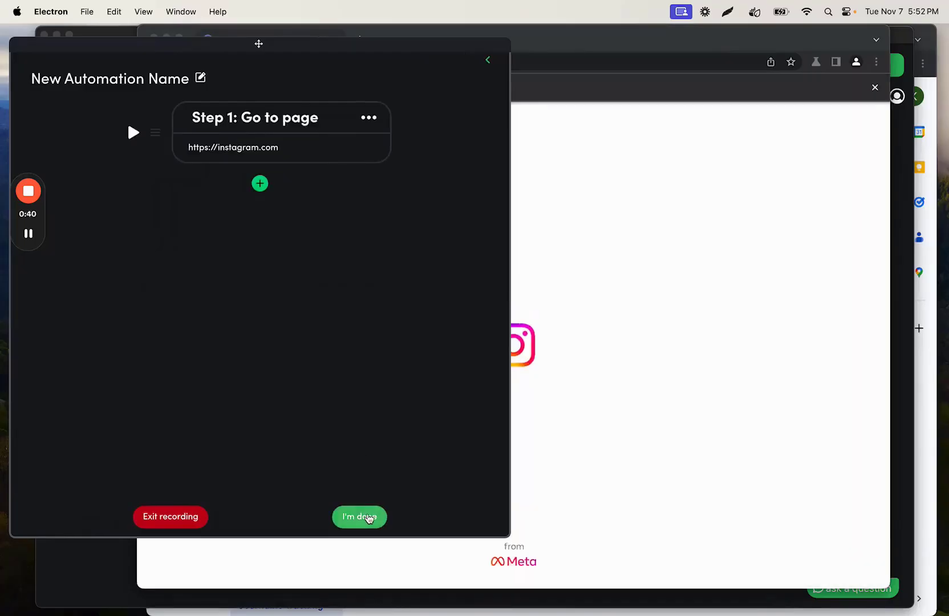
{"action": "left_click", "coordinate": [367, 518]}
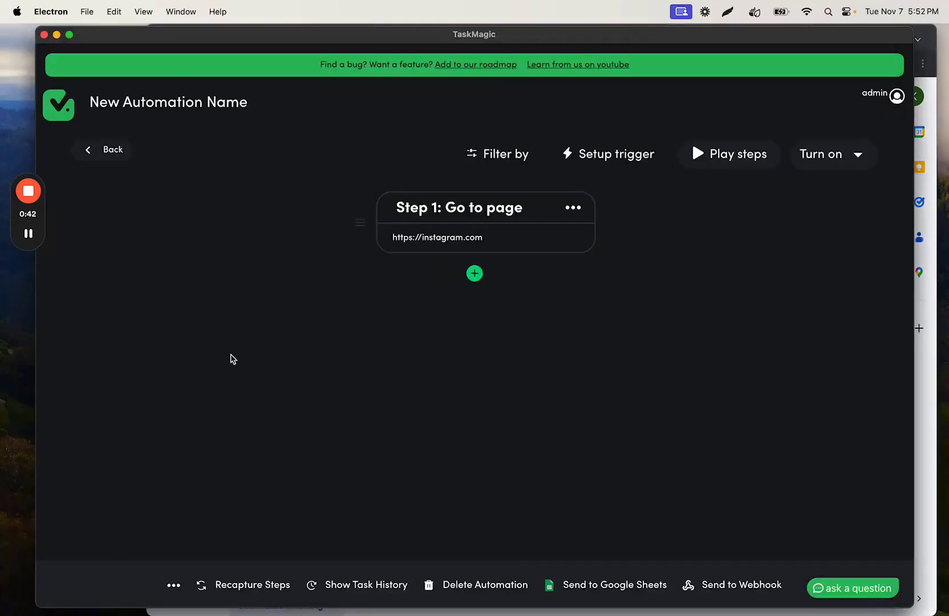
Step: Switch to Chrome, open instagram.com in a new tab and bring up its cookies in the cookie editor extension
{"action": "key", "text": "super+Tab"}
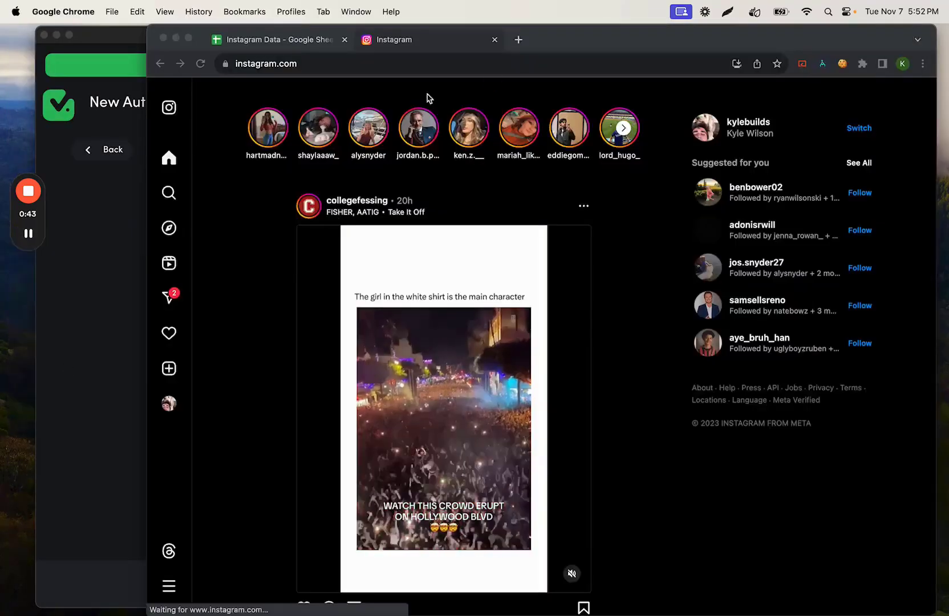
{"action": "left_click", "coordinate": [570, 39]}
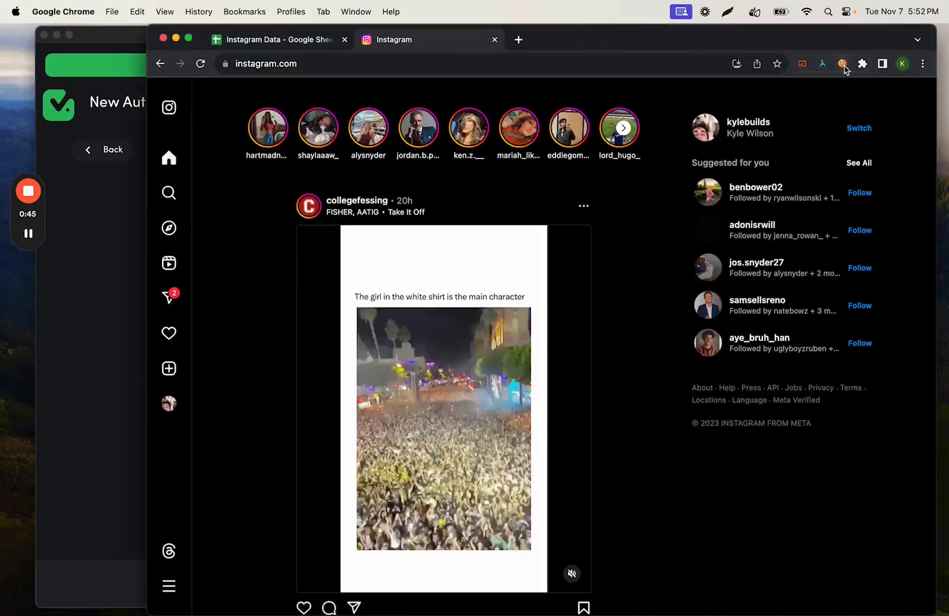
{"action": "left_click", "coordinate": [842, 64]}
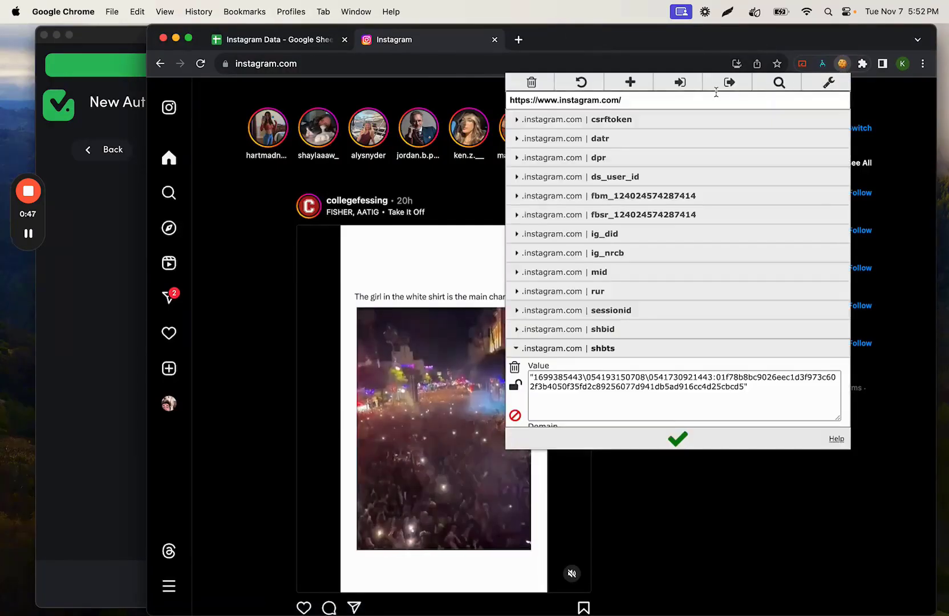
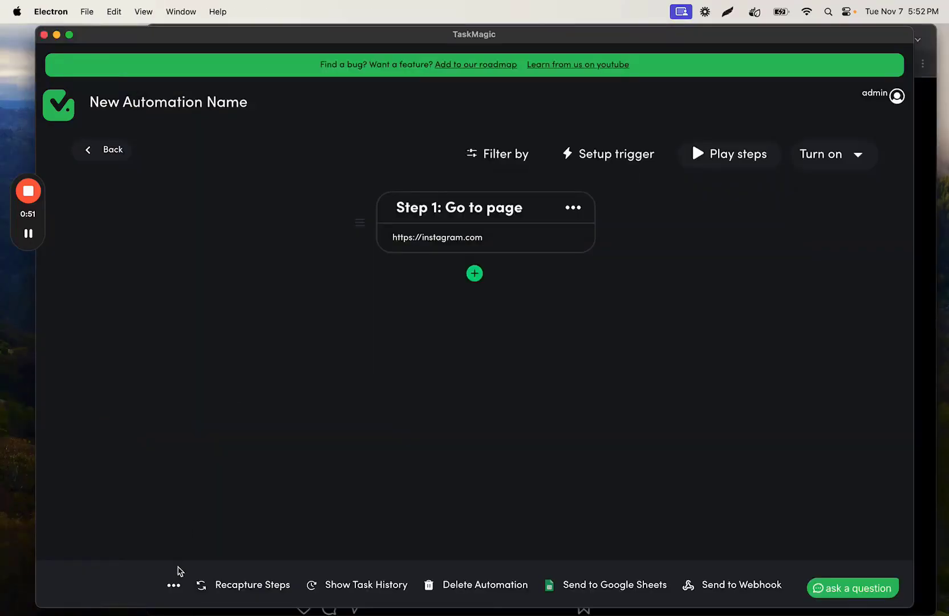
Step: Add the copied Instagram cookies in the automation's advanced settings and save them
{"action": "left_click", "coordinate": [174, 587]}
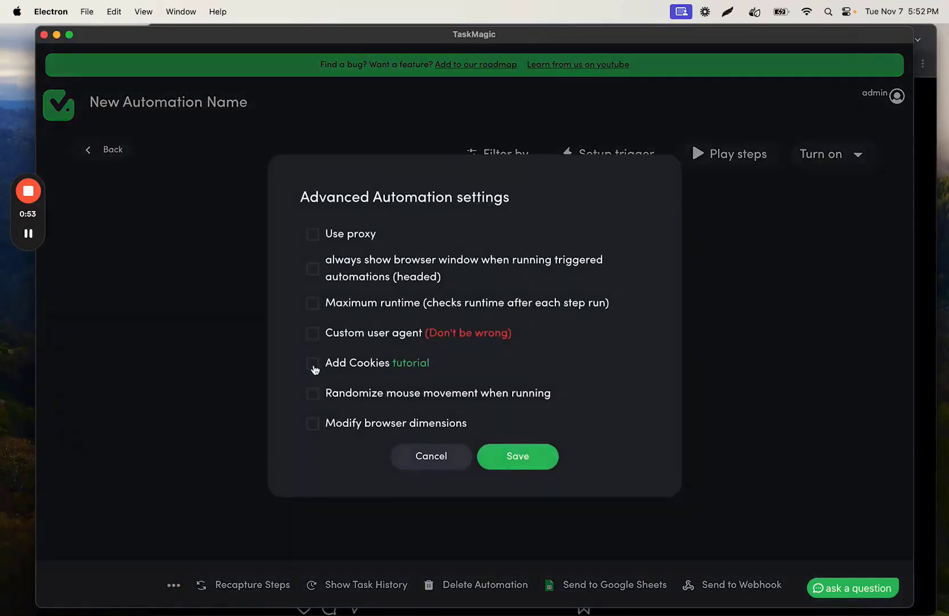
{"action": "left_click", "coordinate": [313, 367]}
{"action": "left_click", "coordinate": [350, 336]}
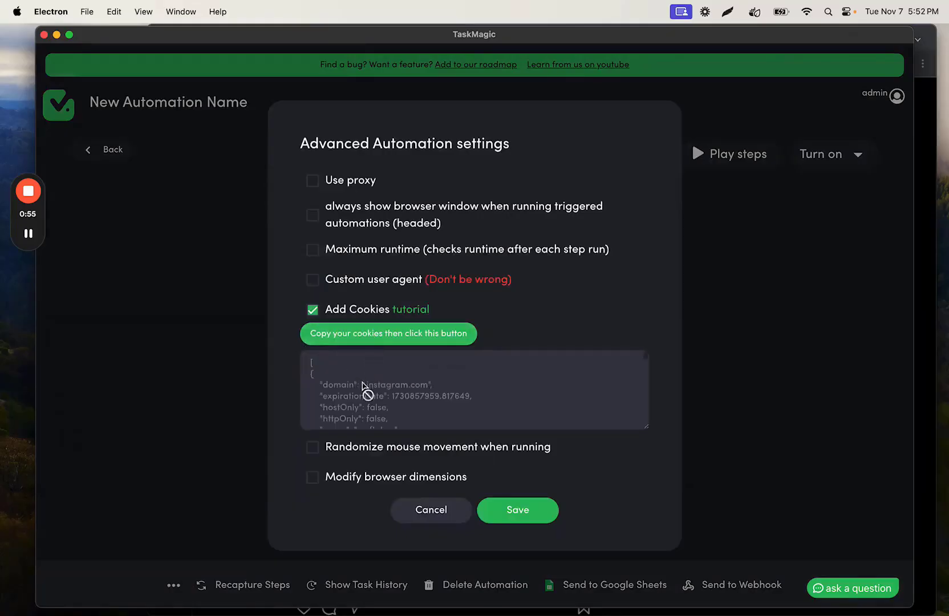
{"action": "left_click", "coordinate": [506, 509]}
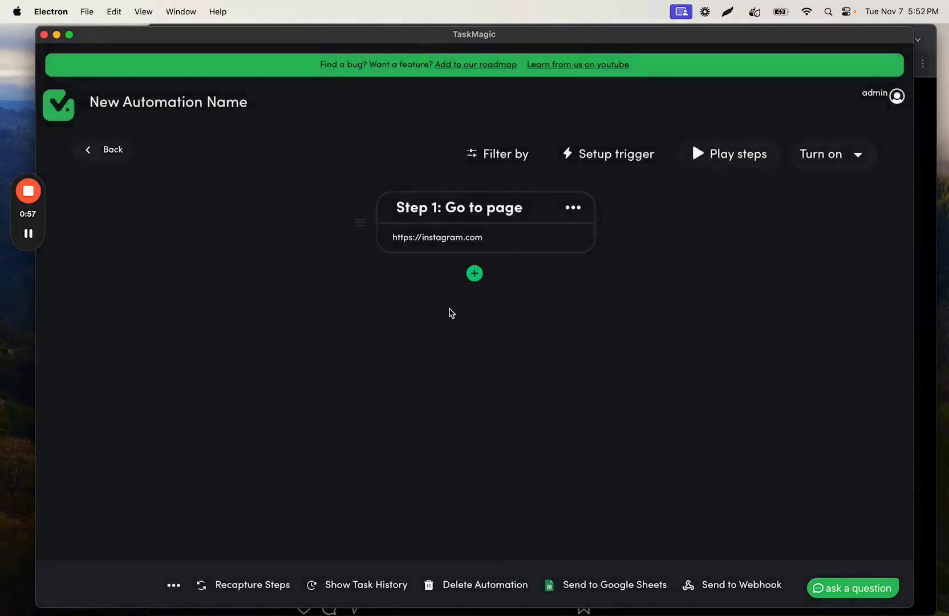
{"action": "left_click", "coordinate": [475, 273]}
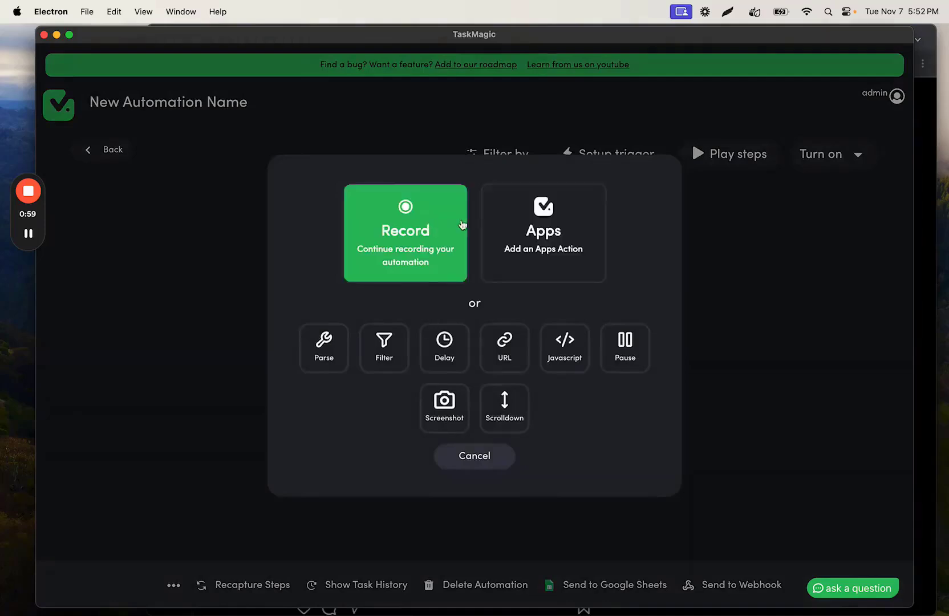
{"action": "left_click", "coordinate": [471, 450]}
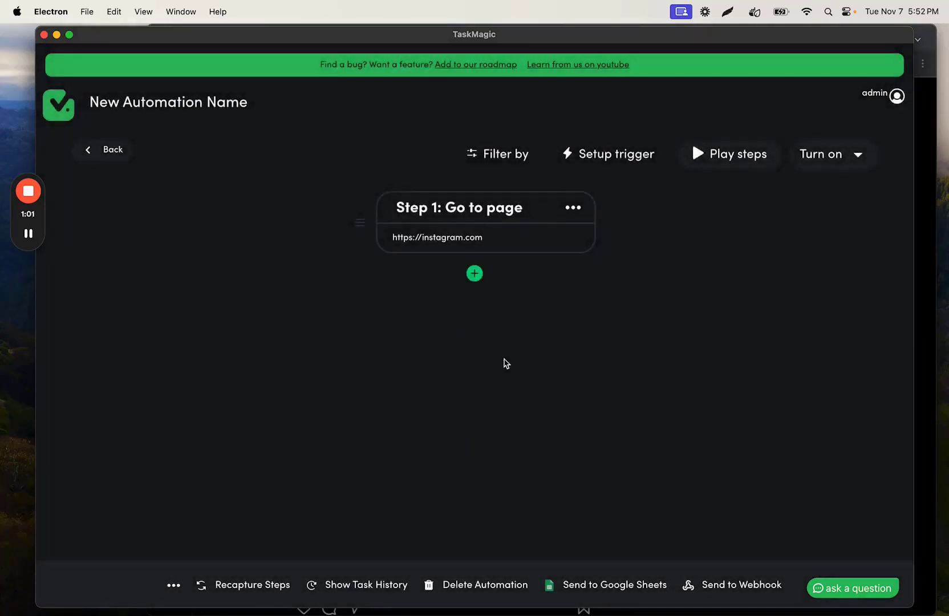
{"action": "left_click_drag", "start_coordinate": [535, 37], "coordinate": [531, 38]}
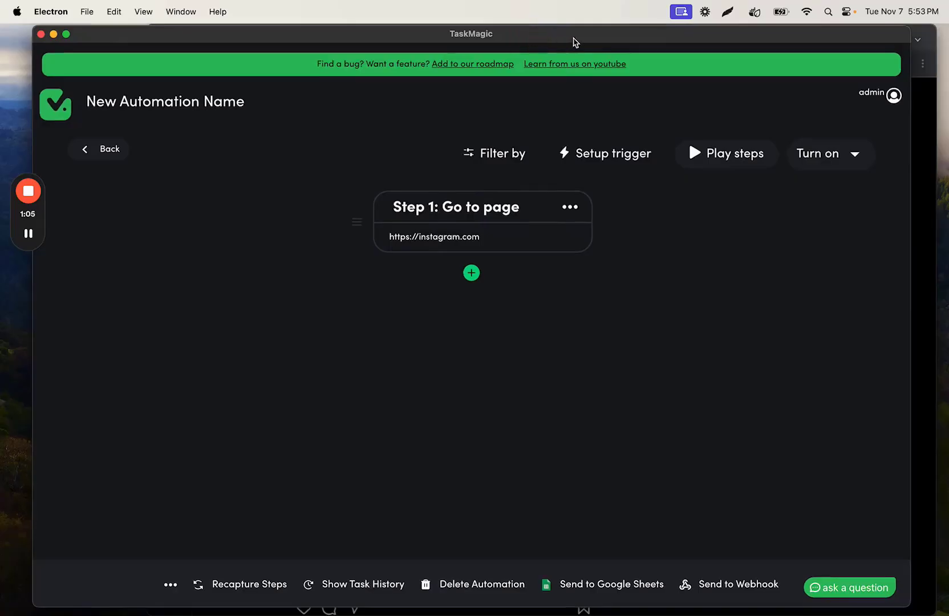
Step: Continue recording the automation, arrange the recorder beside the browser window and decline Instagram's notifications prompt
{"action": "left_click", "coordinate": [473, 274]}
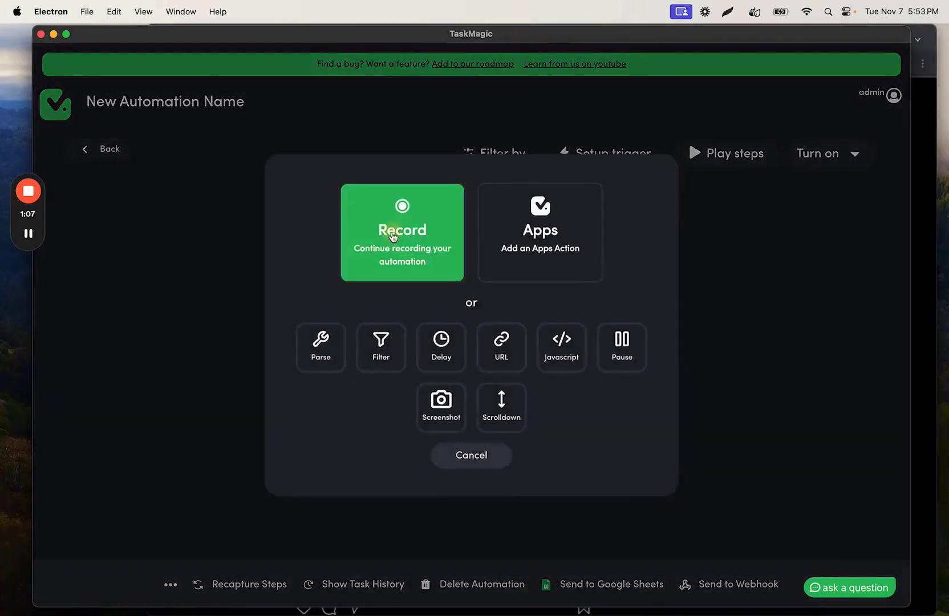
{"action": "left_click", "coordinate": [390, 233]}
{"action": "left_click_drag", "start_coordinate": [210, 77], "coordinate": [193, 63]}
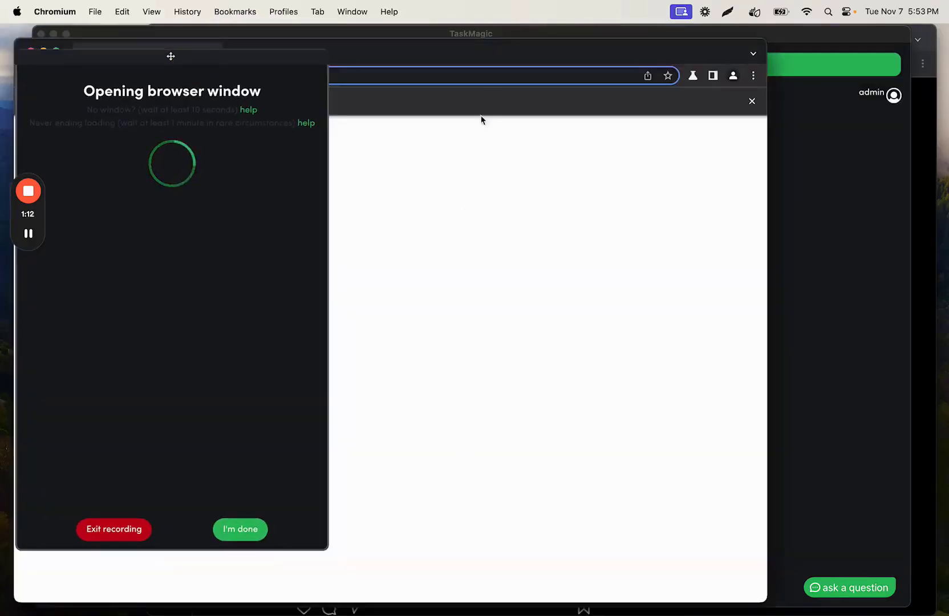
{"action": "left_click_drag", "start_coordinate": [472, 57], "coordinate": [604, 46]}
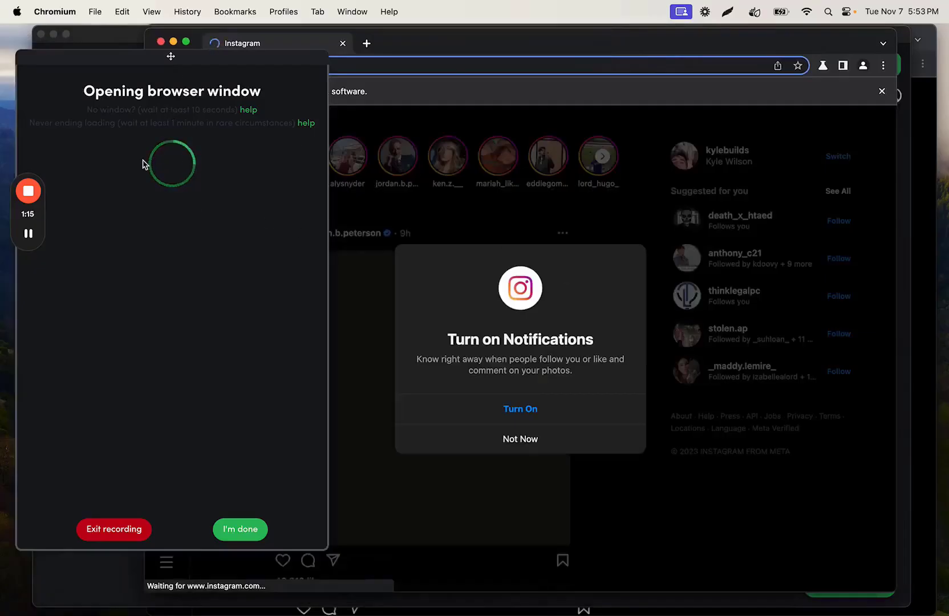
{"action": "left_click_drag", "start_coordinate": [459, 41], "coordinate": [473, 36]}
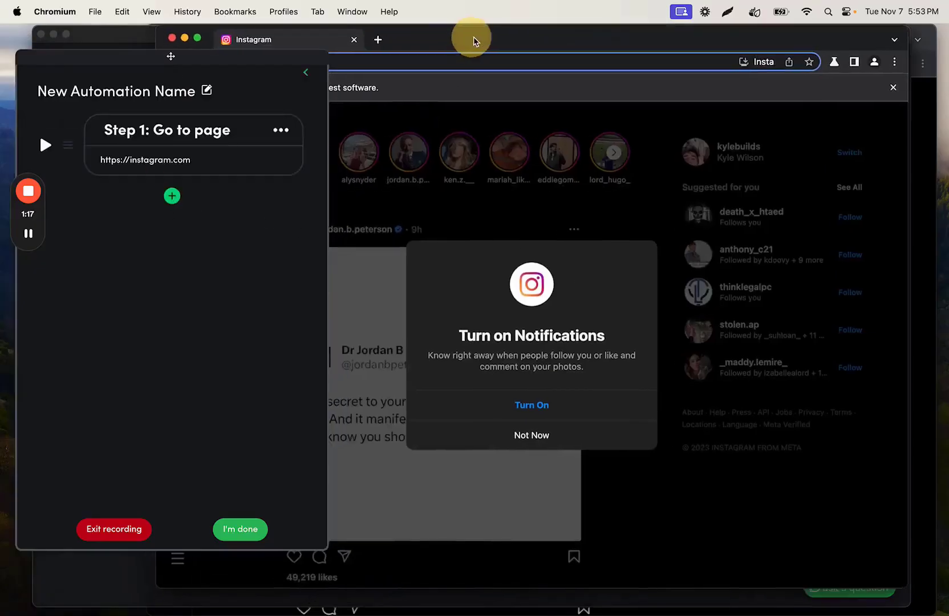
{"action": "left_click", "coordinate": [305, 73]}
{"action": "left_click", "coordinate": [542, 434]}
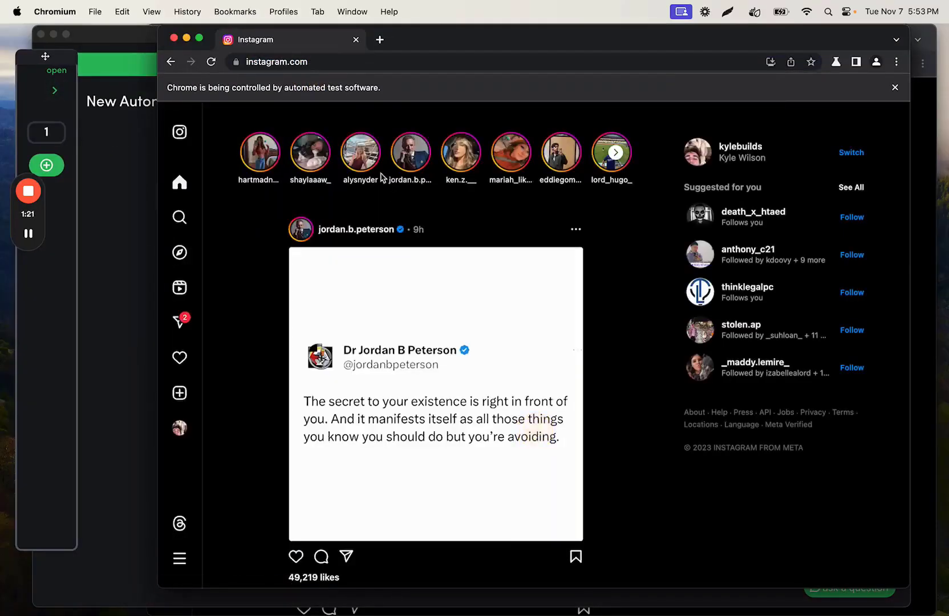
Step: Open the jordan.b.peterson profile from the Instagram feed and highlight the username part of its address
{"action": "left_click", "coordinate": [303, 61]}
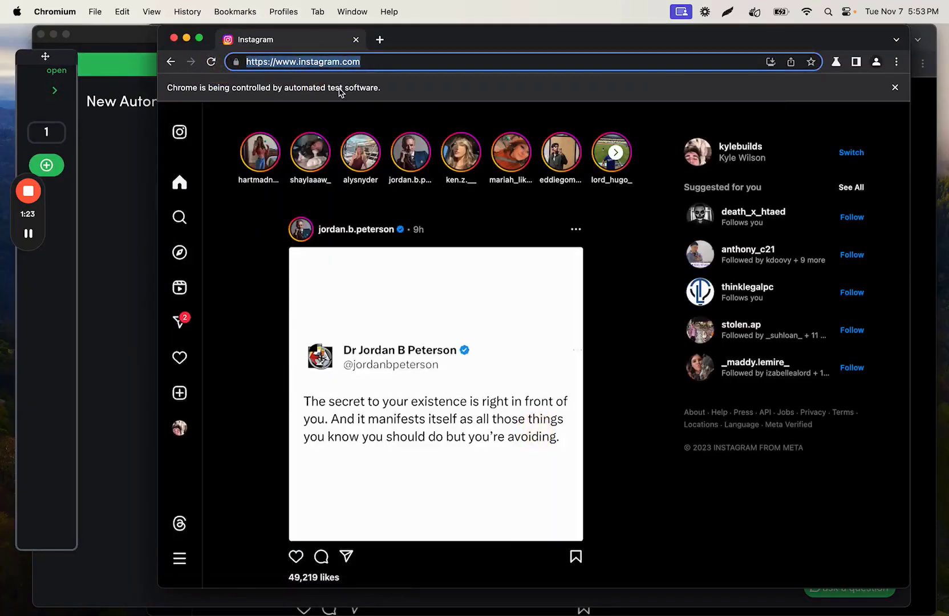
{"action": "left_click", "coordinate": [353, 235]}
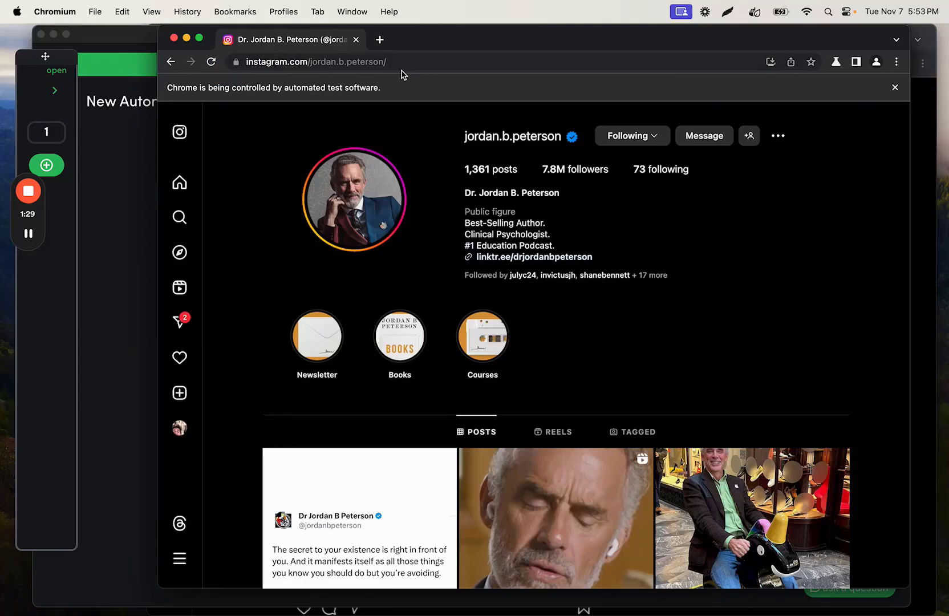
{"action": "left_click_drag", "start_coordinate": [386, 64], "coordinate": [309, 63]}
{"action": "left_click", "coordinate": [379, 39]}
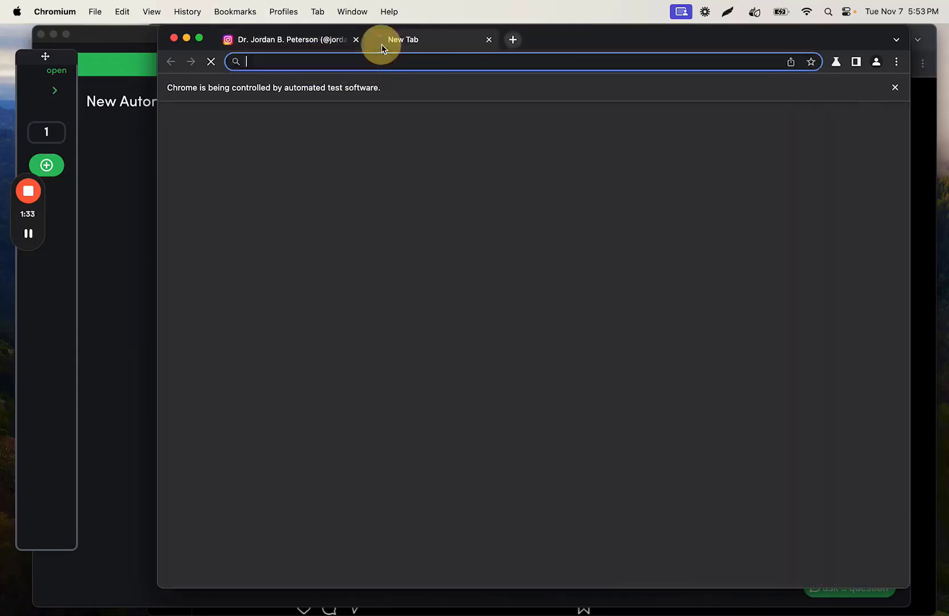
{"action": "type", "text": "instagram.com/username"}
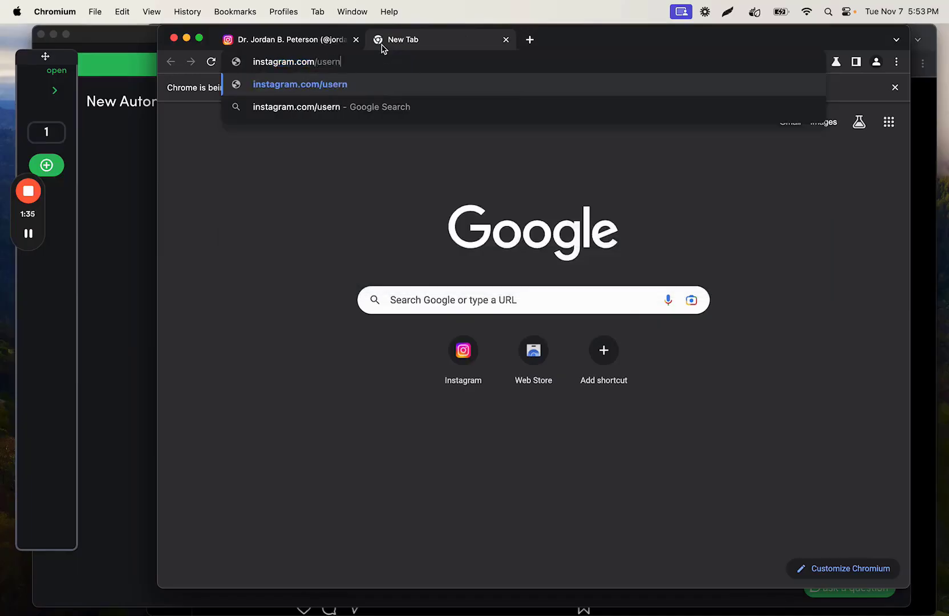
{"action": "left_click", "coordinate": [506, 40]}
{"action": "left_click", "coordinate": [54, 90]}
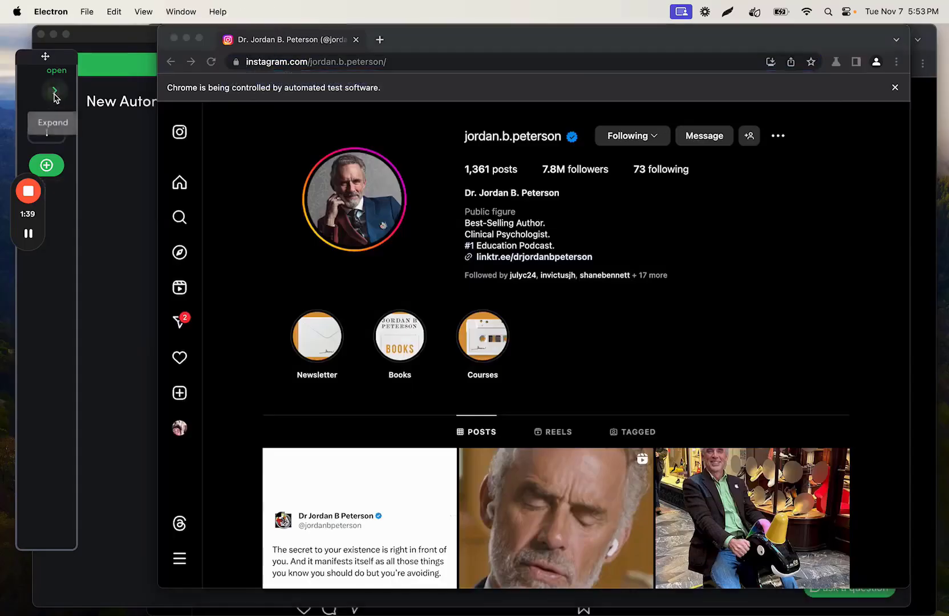
{"action": "left_click", "coordinate": [284, 163]}
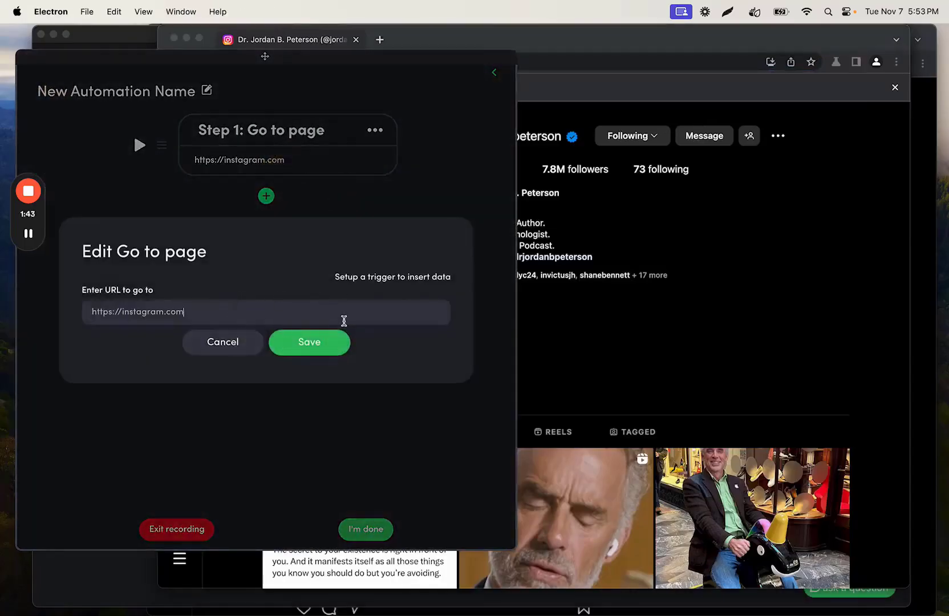
{"action": "left_click", "coordinate": [238, 344]}
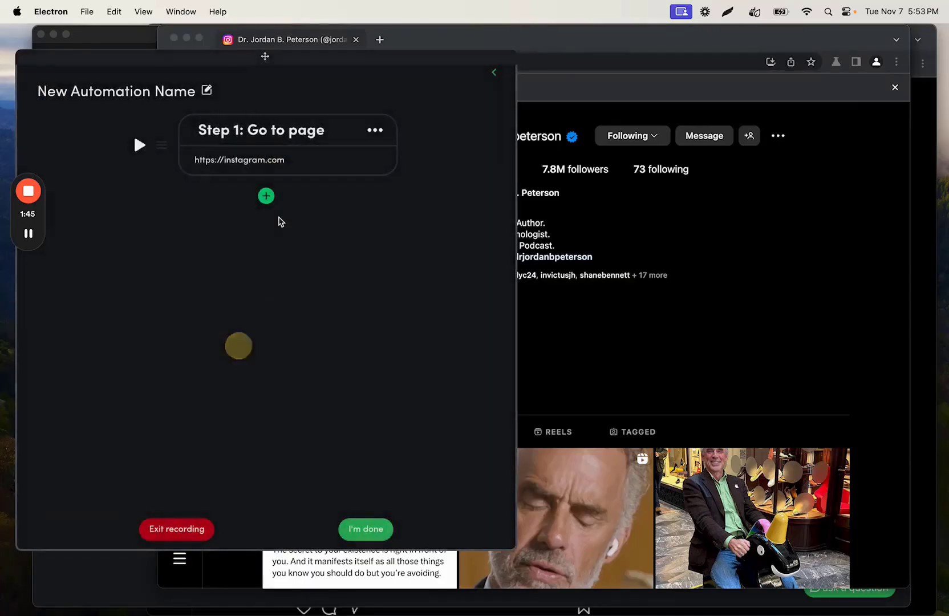
{"action": "left_click", "coordinate": [492, 77]}
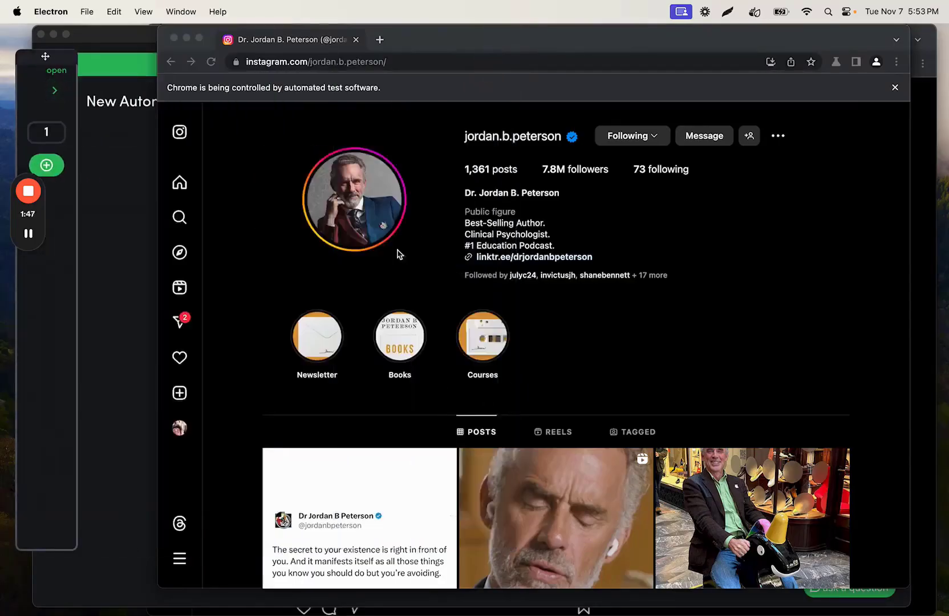
Step: Add a single text Scrape step that captures the display name on the jordan.b.peterson profile
{"action": "left_click", "coordinate": [55, 91]}
{"action": "left_click", "coordinate": [265, 197]}
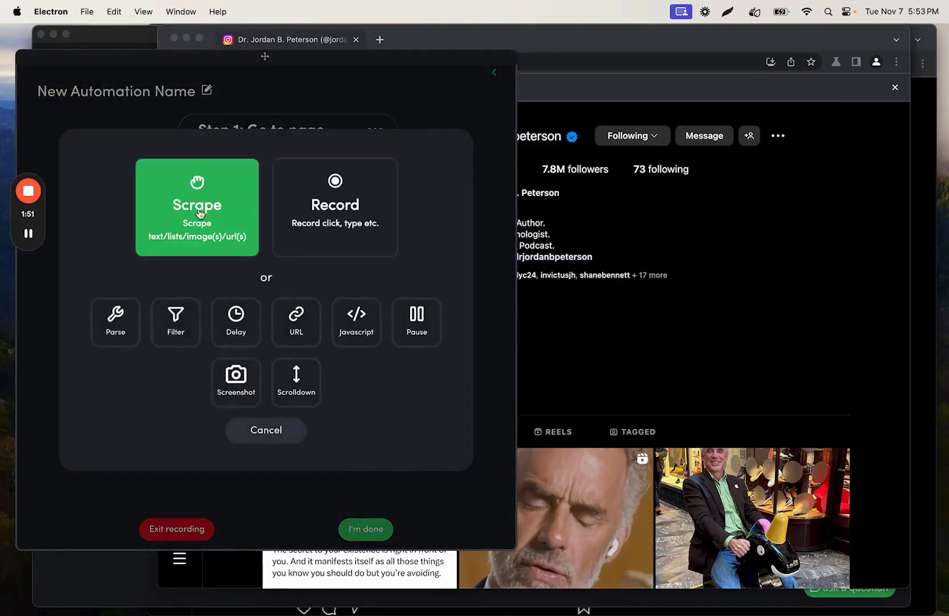
{"action": "left_click", "coordinate": [200, 214]}
{"action": "left_click", "coordinate": [359, 240]}
{"action": "left_click", "coordinate": [494, 173]}
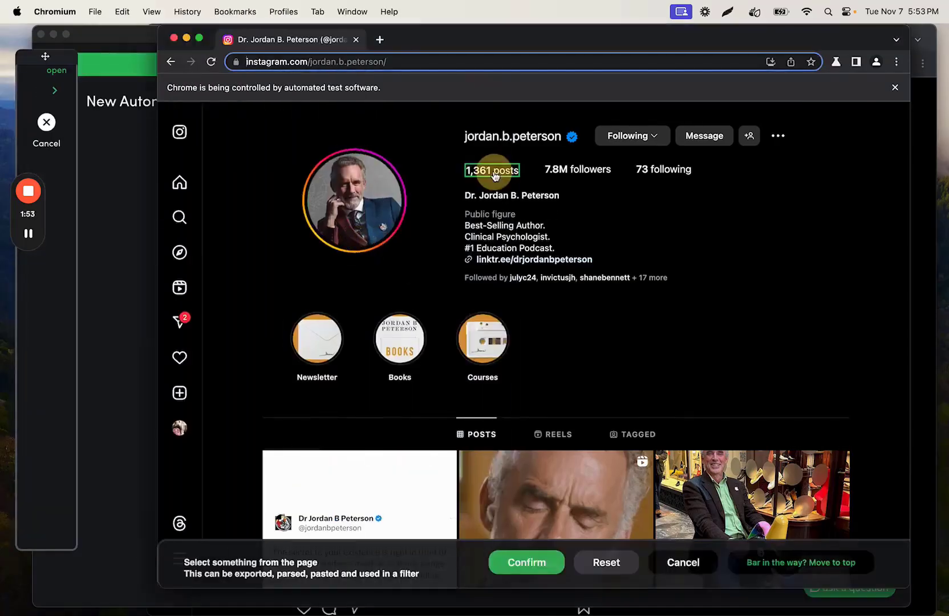
{"action": "left_click", "coordinate": [496, 196]}
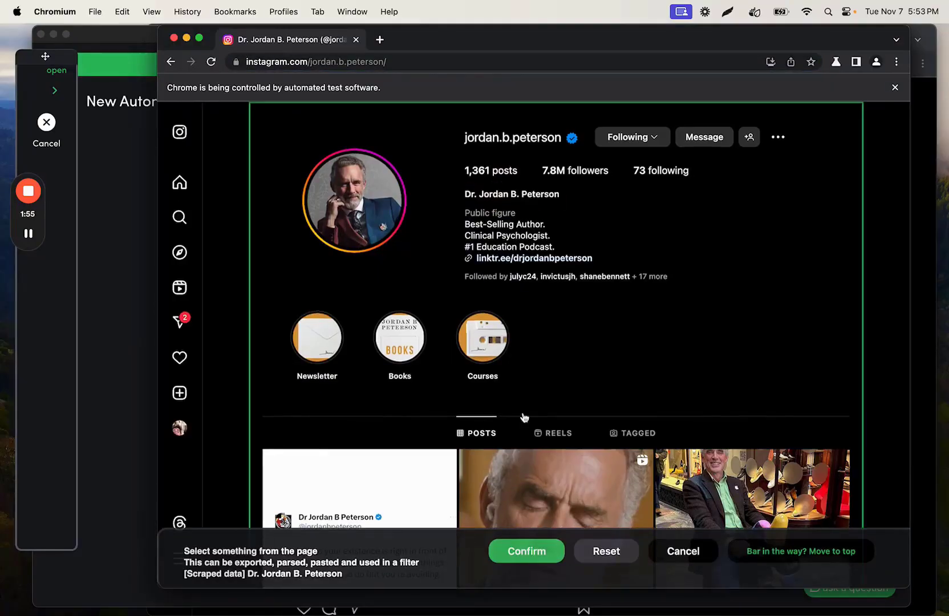
{"action": "left_click", "coordinate": [529, 553]}
Step: Add another single text Scrape step that captures the profile's post count
{"action": "left_click", "coordinate": [267, 293]}
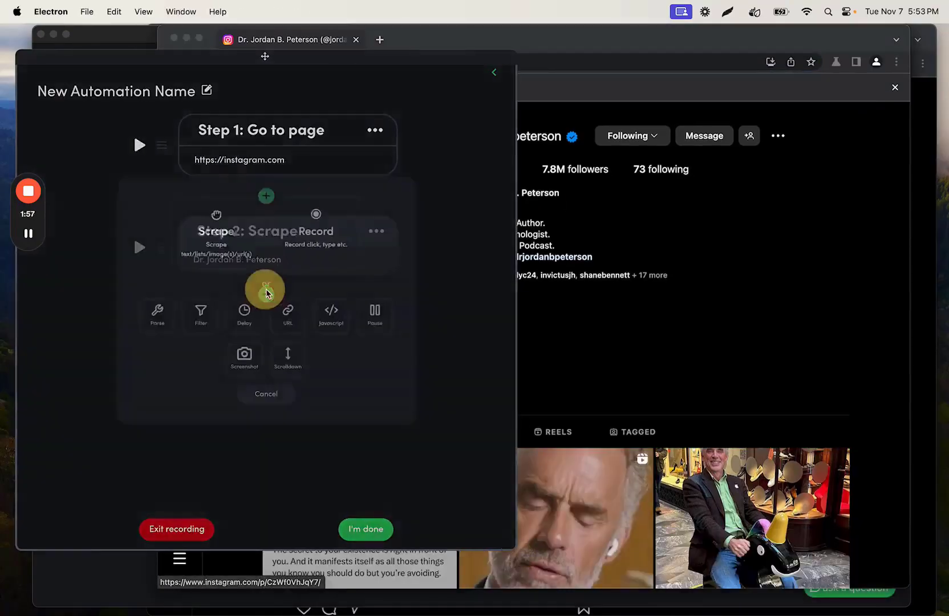
{"action": "left_click", "coordinate": [233, 217]}
{"action": "left_click", "coordinate": [344, 229]}
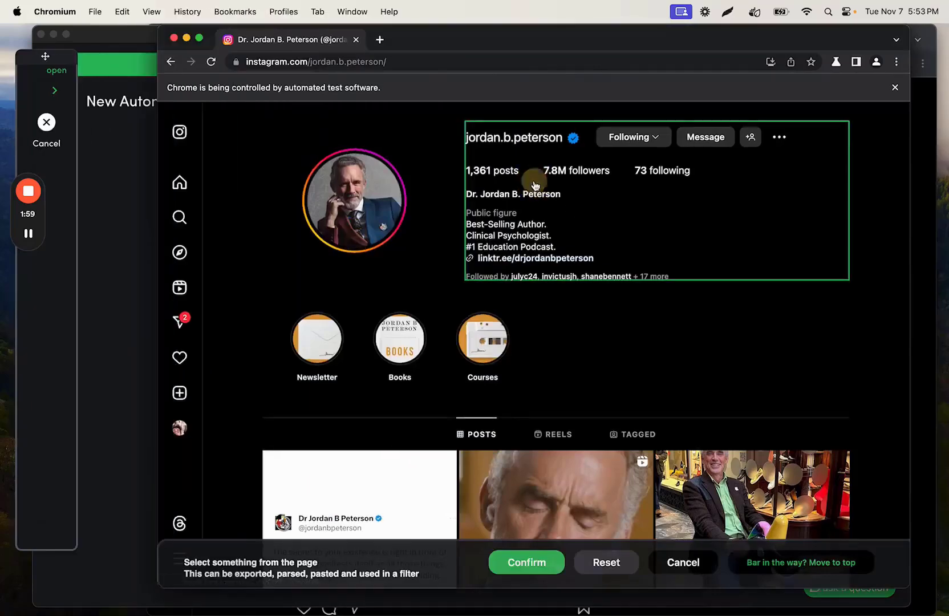
{"action": "left_click", "coordinate": [498, 172]}
{"action": "left_click", "coordinate": [528, 552]}
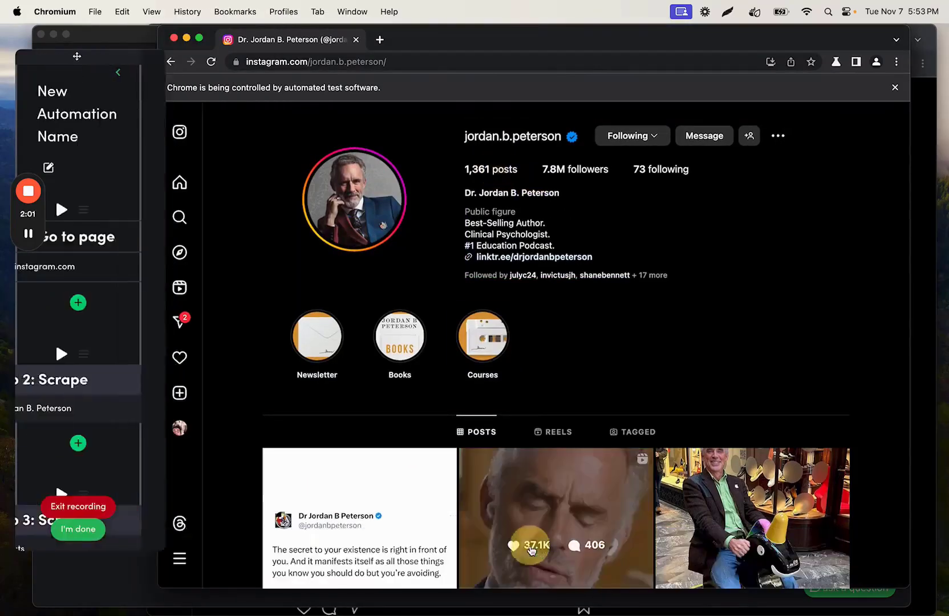
Step: Switch to the Instagram Data sheet in Chrome, collapse the recorder and enter the header Name in F1
{"action": "left_click", "coordinate": [313, 596]}
{"action": "left_click", "coordinate": [310, 43]}
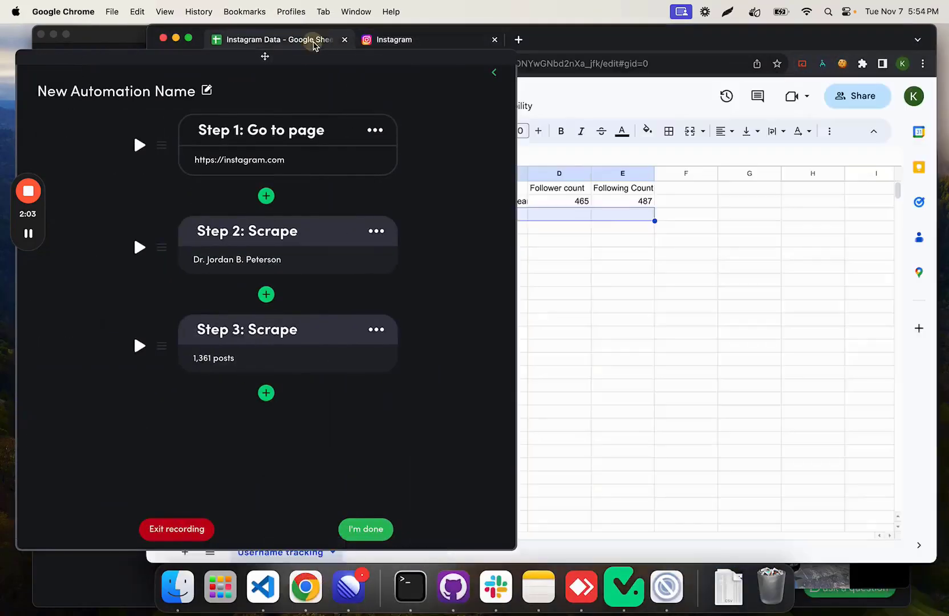
{"action": "left_click", "coordinate": [493, 73]}
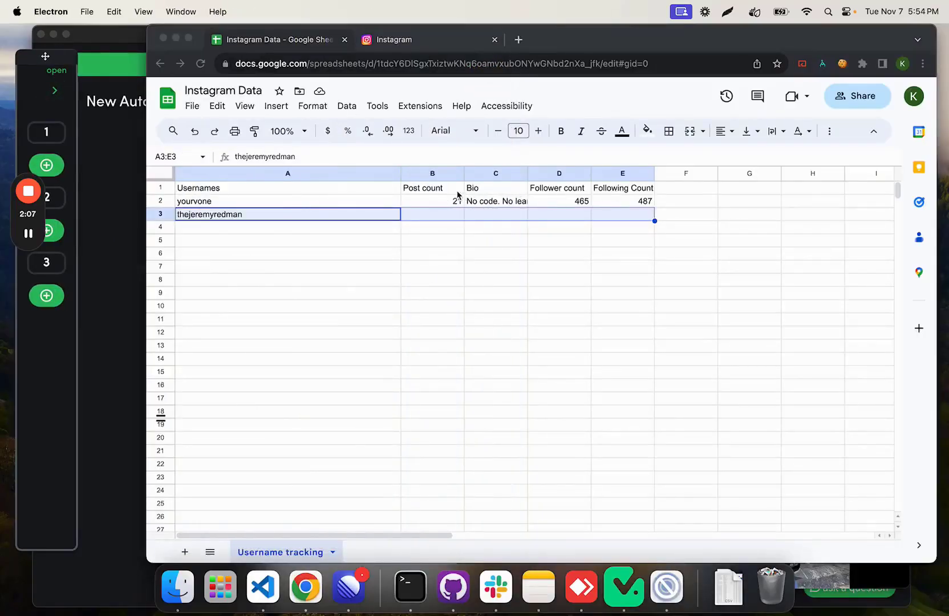
{"action": "left_click", "coordinate": [681, 188]}
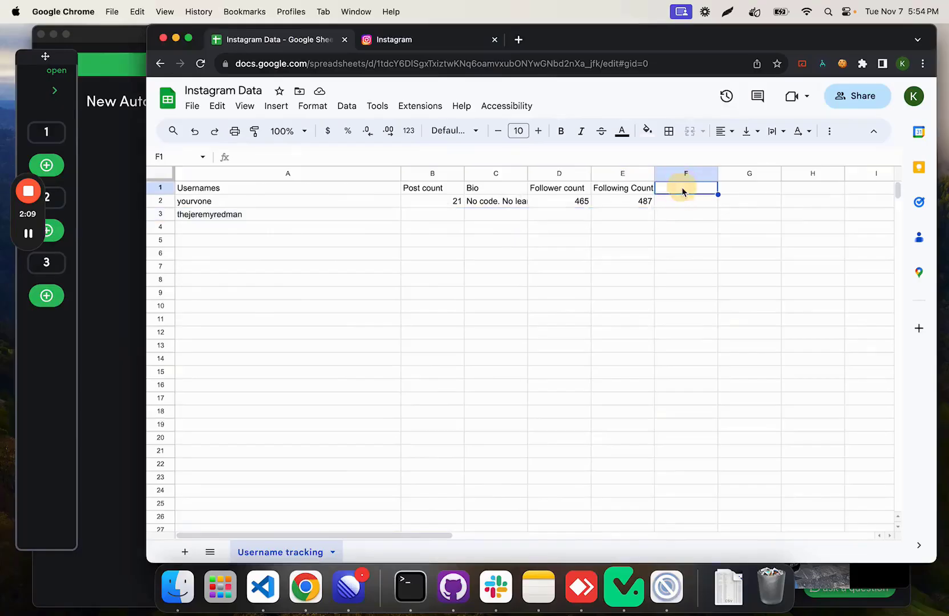
{"action": "type", "text": "Name"}
{"action": "left_click", "coordinate": [665, 212]}
{"action": "left_click", "coordinate": [693, 190]}
Step: Copy the range B1:F2 and paste it starting at C1 to shift the data columns over by one
{"action": "left_click_drag", "start_coordinate": [445, 191], "coordinate": [657, 206]}
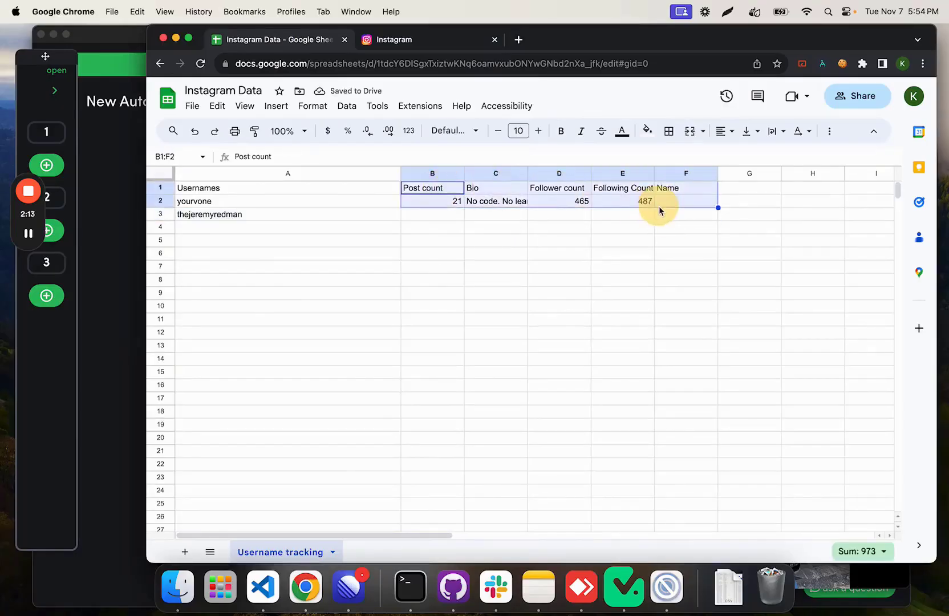
{"action": "key", "text": "super+c"}
{"action": "left_click", "coordinate": [508, 189]}
{"action": "key", "text": "super+v"}
Step: Put the header Name in B1 and clear the leftover value in B2
{"action": "left_click", "coordinate": [741, 189]}
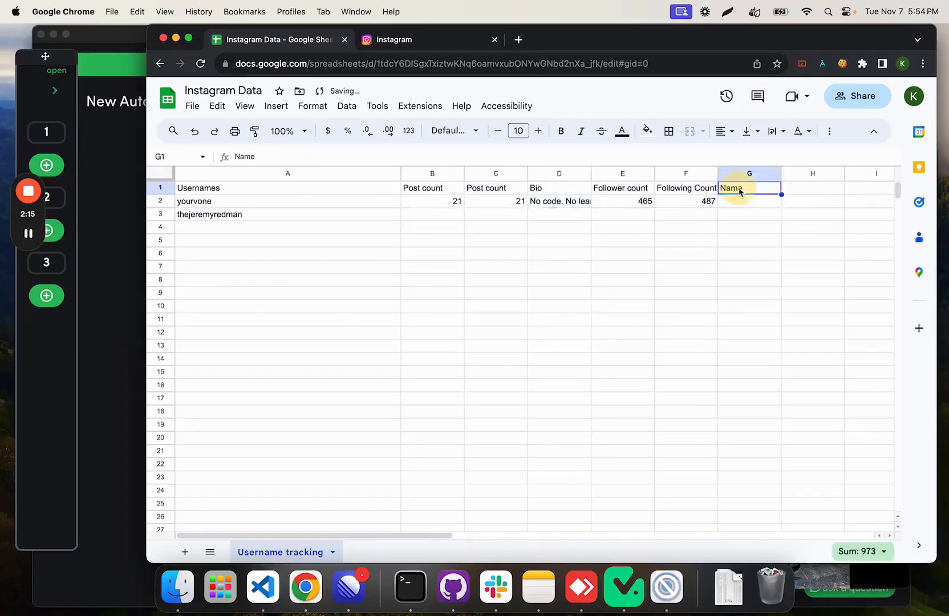
{"action": "left_click", "coordinate": [448, 189]}
{"action": "key", "text": "Delete"}
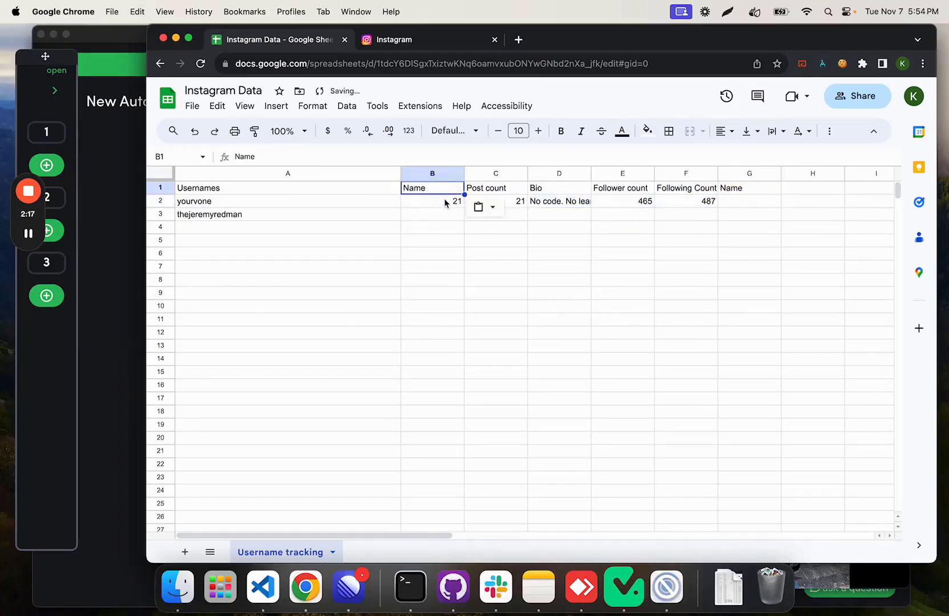
{"action": "left_click", "coordinate": [446, 202]}
{"action": "key", "text": "Delete"}
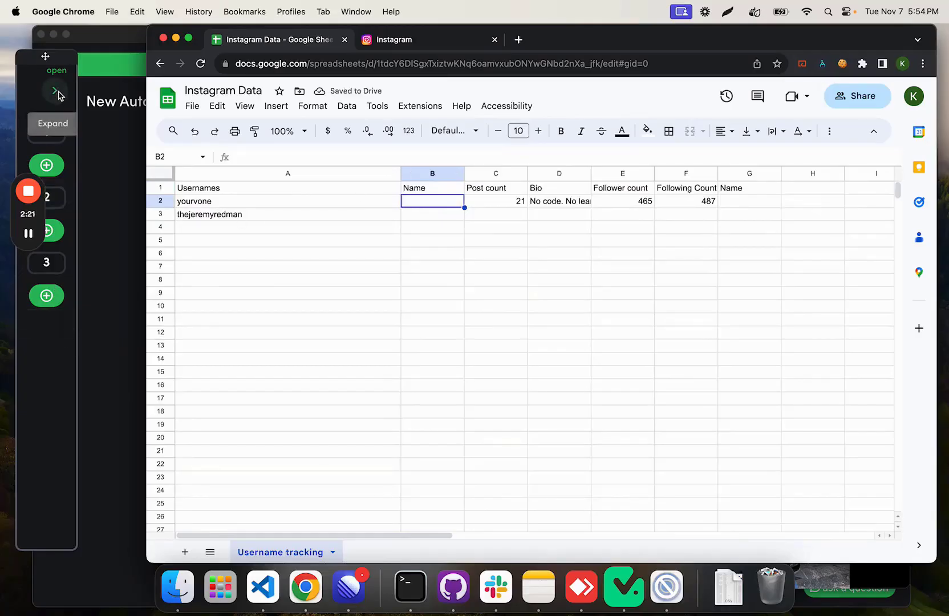
Step: Return to the automation recorder and add a single text Scrape step that captures the profile's bio text
{"action": "left_click", "coordinate": [426, 41]}
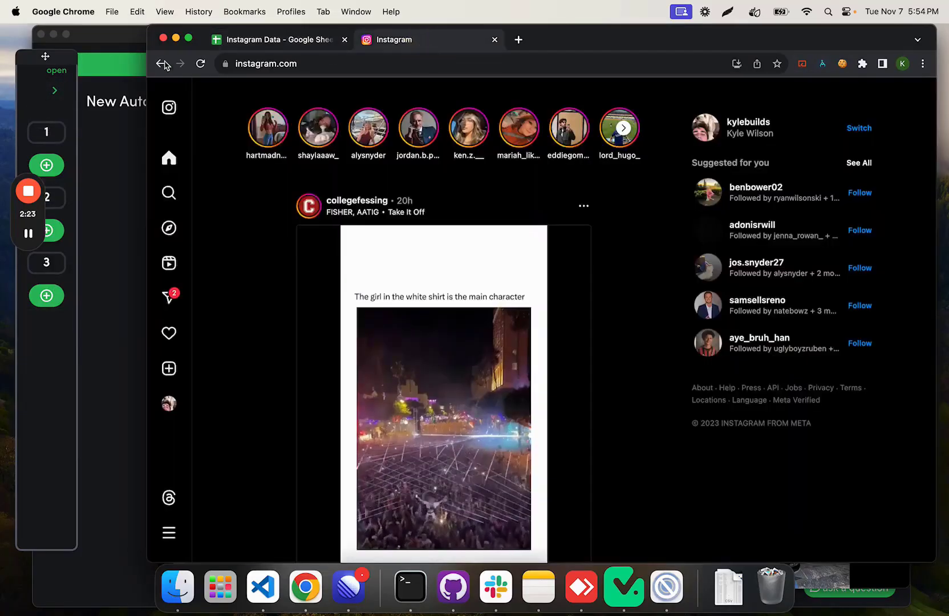
{"action": "left_click", "coordinate": [117, 209]}
{"action": "left_click", "coordinate": [54, 90]}
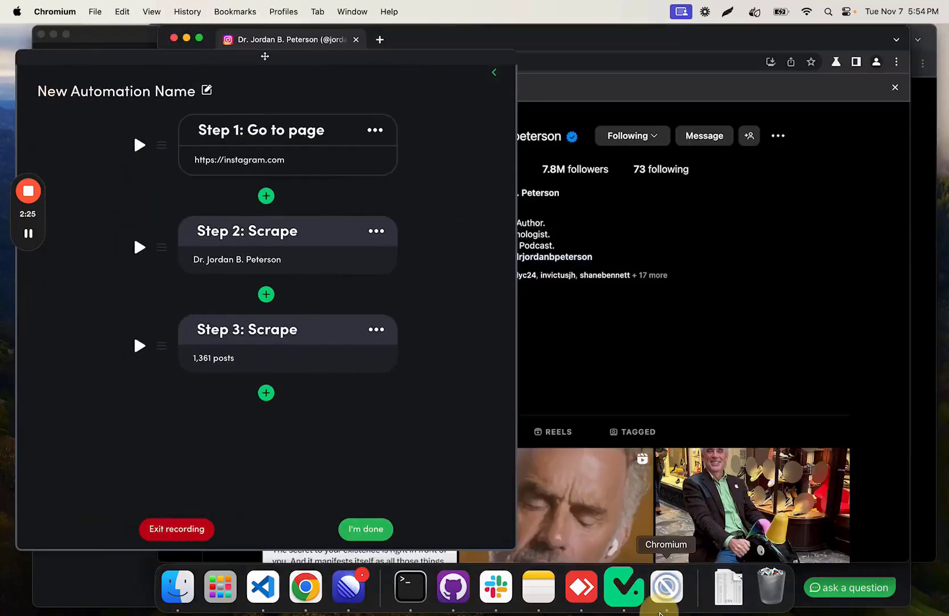
{"action": "left_click", "coordinate": [266, 392]}
{"action": "left_click", "coordinate": [225, 219]}
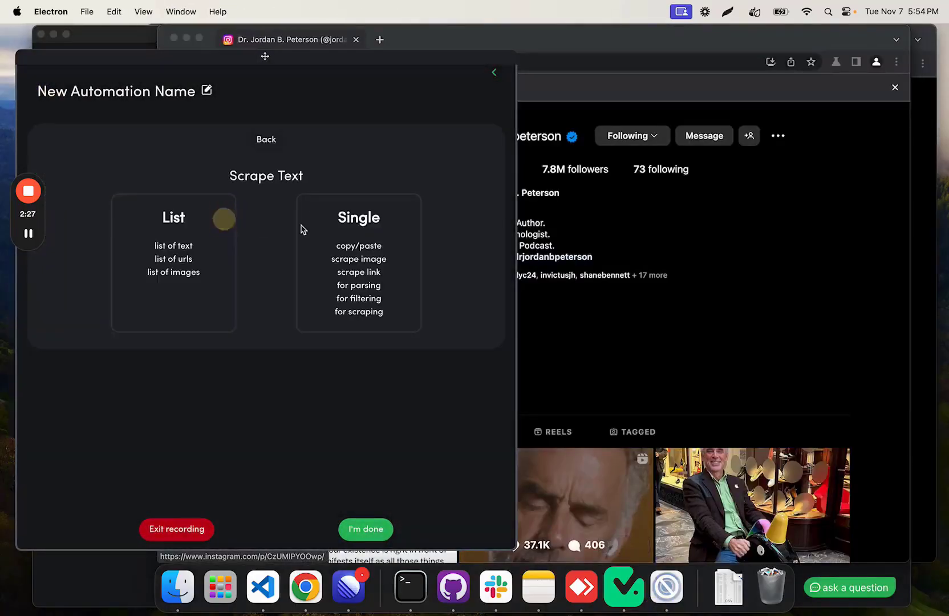
{"action": "left_click", "coordinate": [358, 244]}
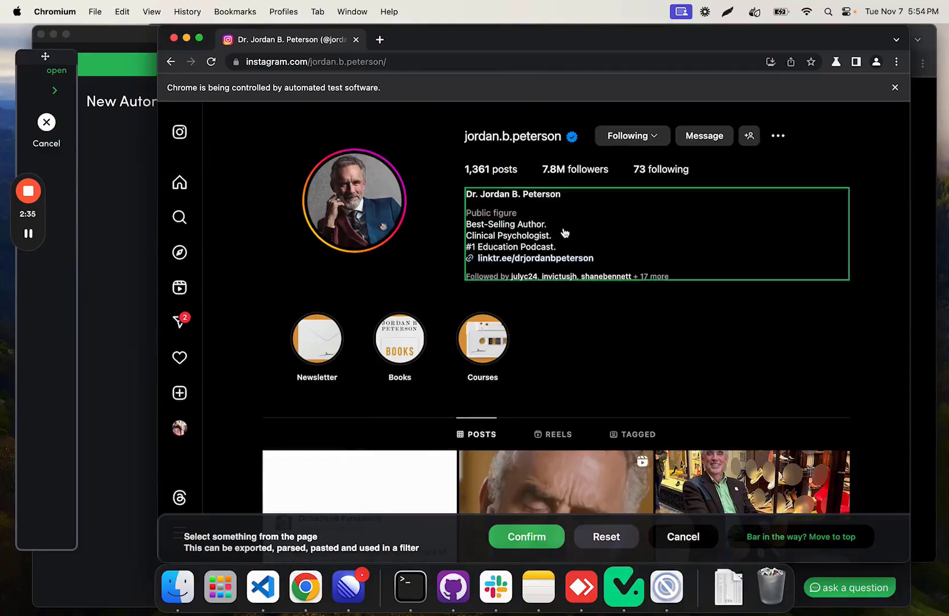
{"action": "left_click", "coordinate": [548, 234]}
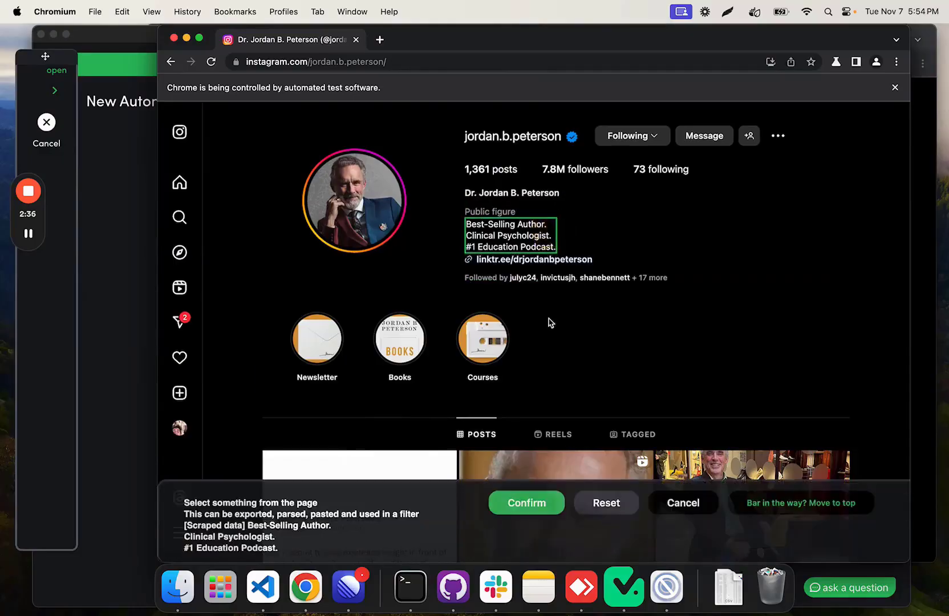
{"action": "left_click", "coordinate": [522, 501]}
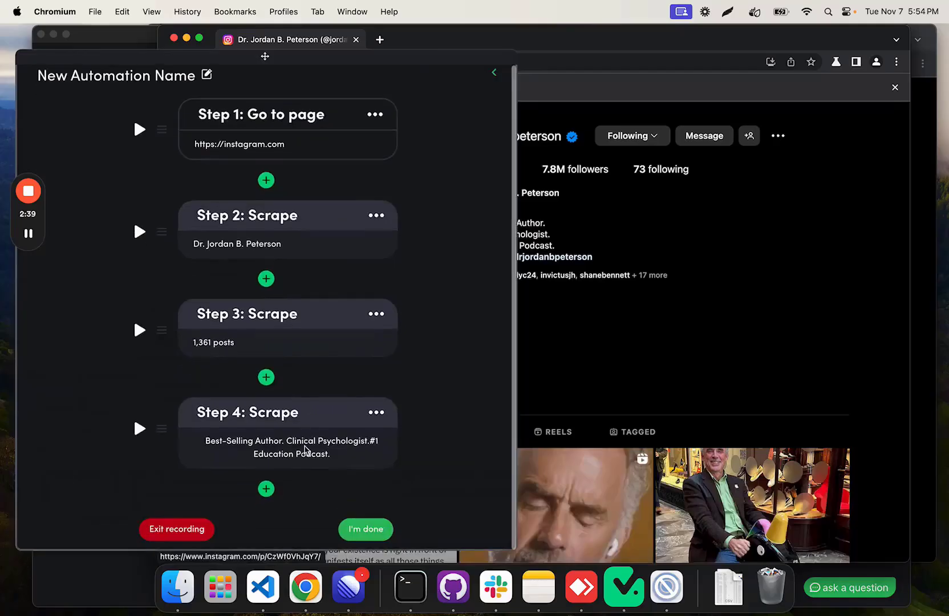
Step: Add a single text Scrape step that captures the profile's follower count
{"action": "left_click", "coordinate": [266, 488]}
{"action": "left_click", "coordinate": [228, 240]}
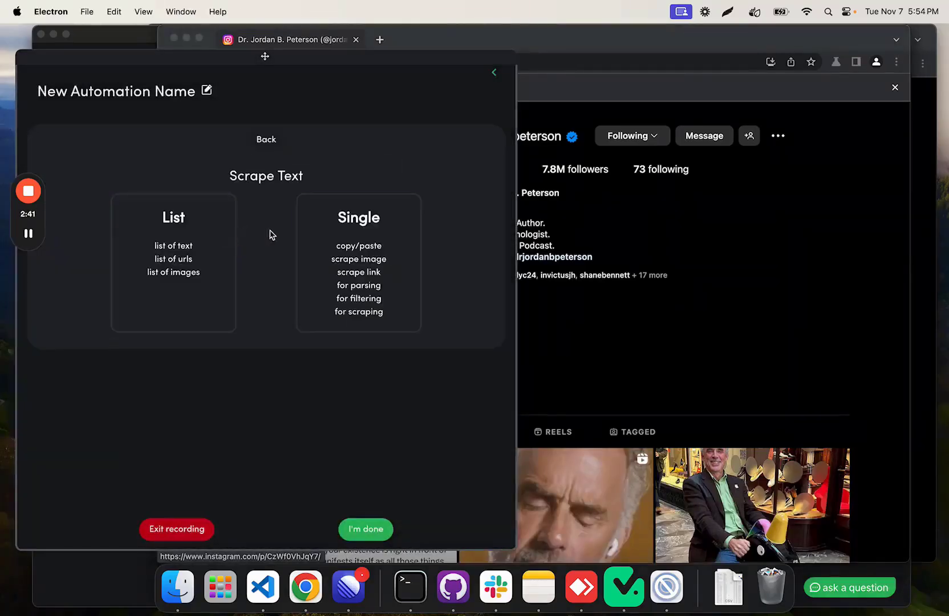
{"action": "left_click", "coordinate": [320, 246]}
{"action": "left_click", "coordinate": [554, 170]}
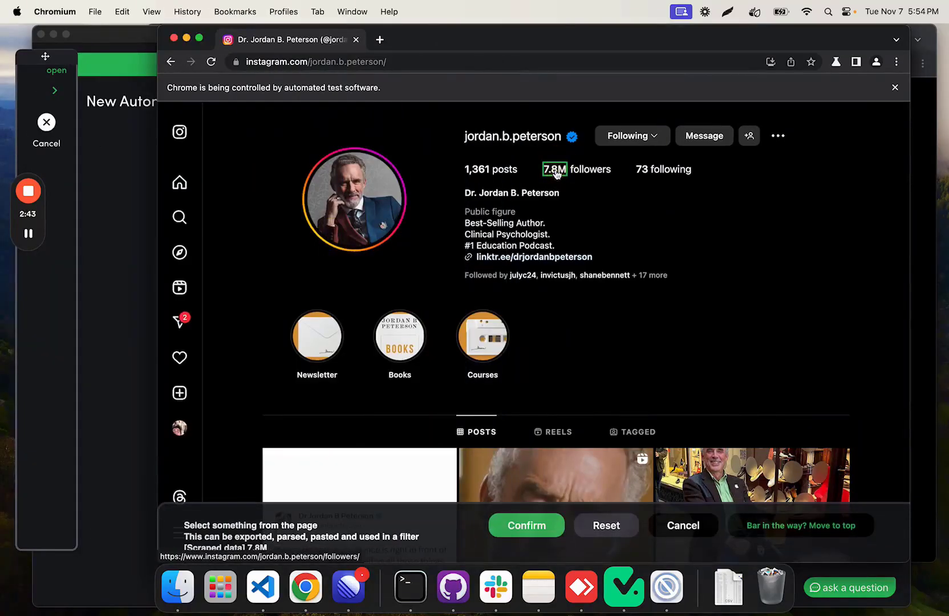
{"action": "left_click", "coordinate": [550, 516]}
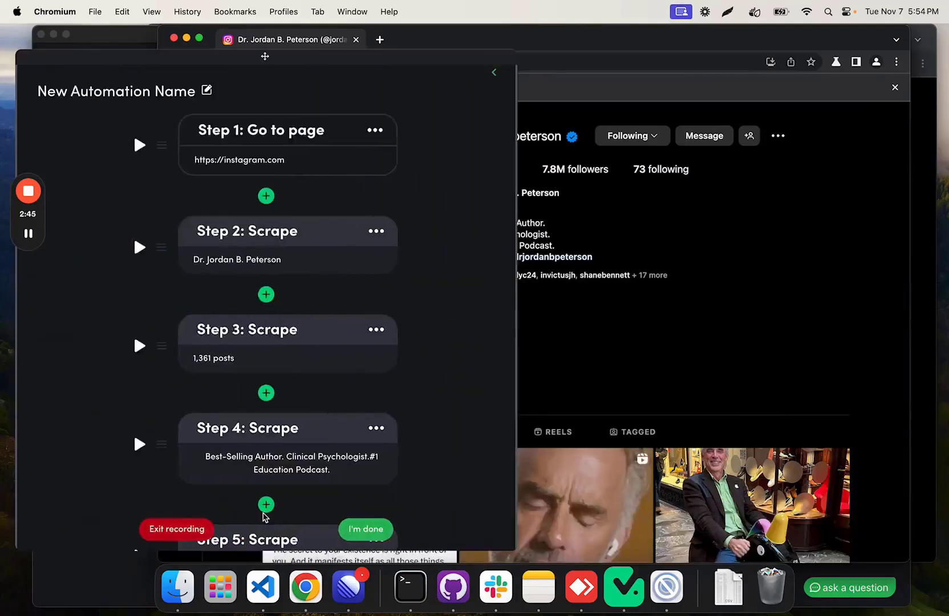
Step: Add a single text Scrape step that captures the profile's following count
{"action": "left_click", "coordinate": [273, 489]}
{"action": "left_click", "coordinate": [240, 194]}
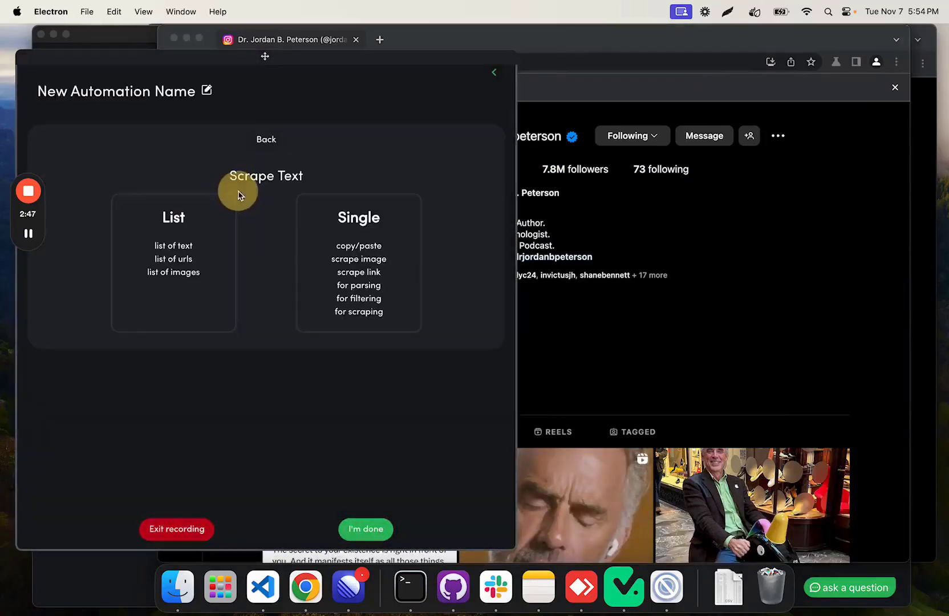
{"action": "left_click", "coordinate": [374, 263]}
{"action": "left_click", "coordinate": [637, 170]}
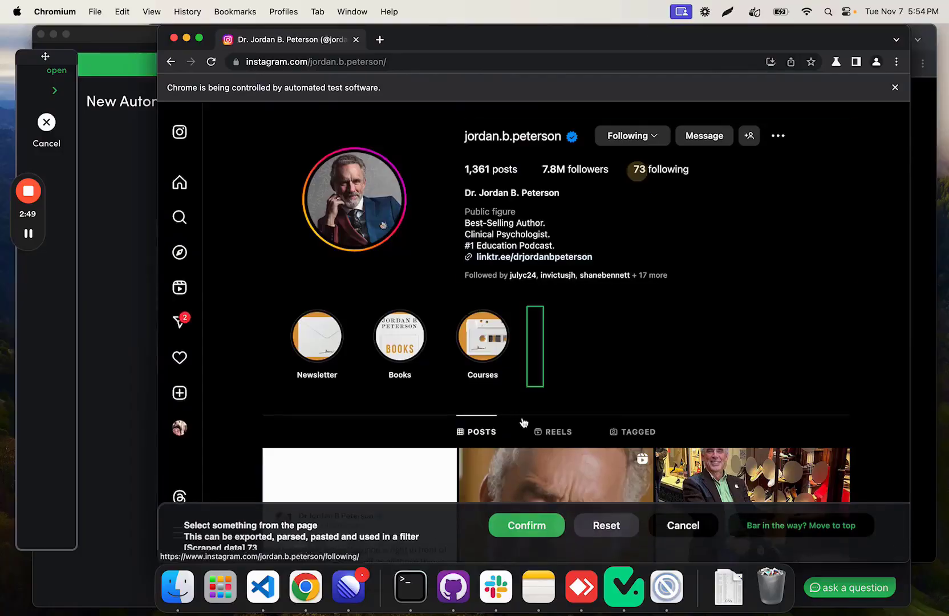
{"action": "left_click", "coordinate": [513, 521]}
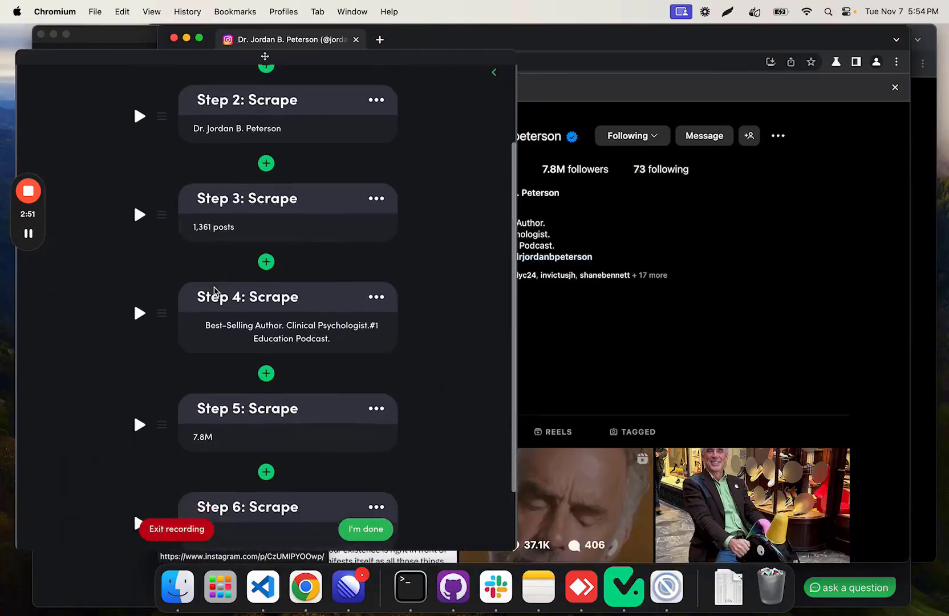
Step: Review the recorded Go to page and Scrape steps, and finish the recording
{"action": "scroll", "coordinate": [216, 291], "scroll_direction": "down", "scroll_amount": 2}
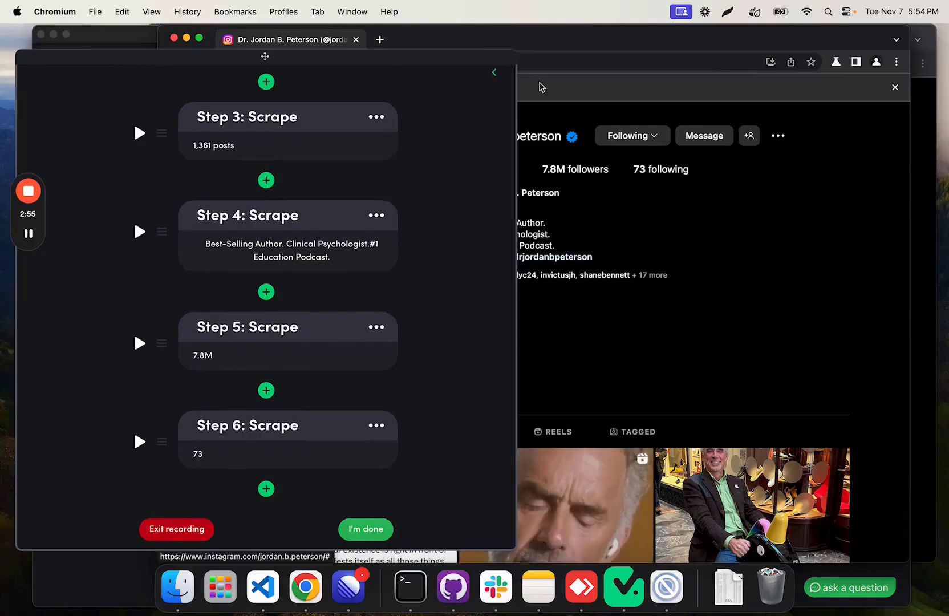
{"action": "left_click", "coordinate": [494, 73]}
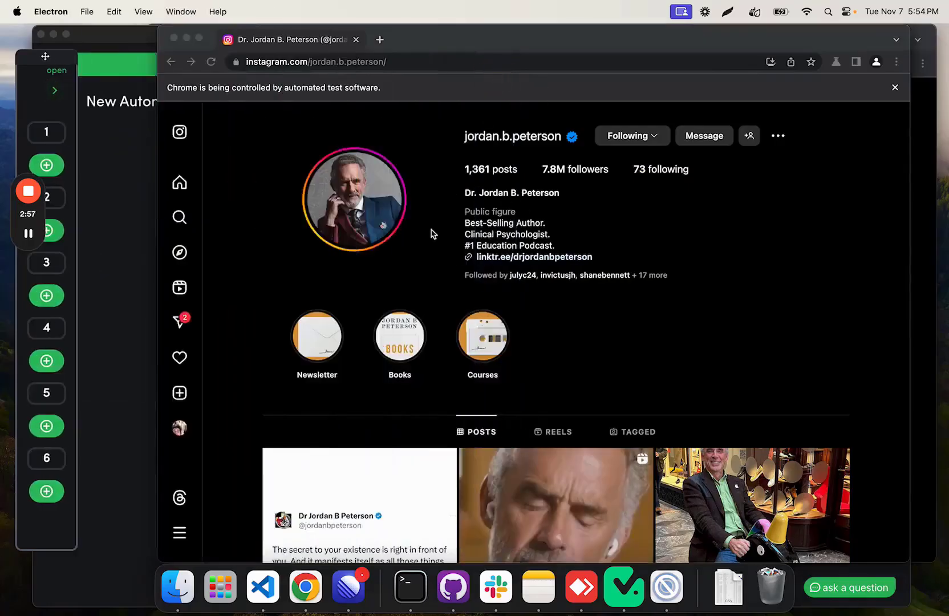
{"action": "left_click", "coordinate": [55, 90]}
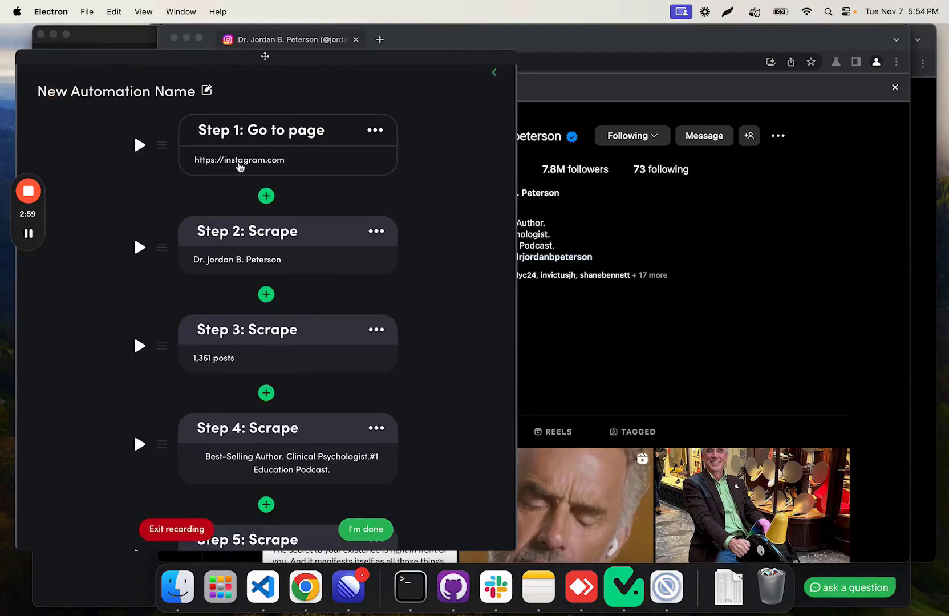
{"action": "scroll", "coordinate": [278, 245], "scroll_direction": "down", "scroll_amount": 5}
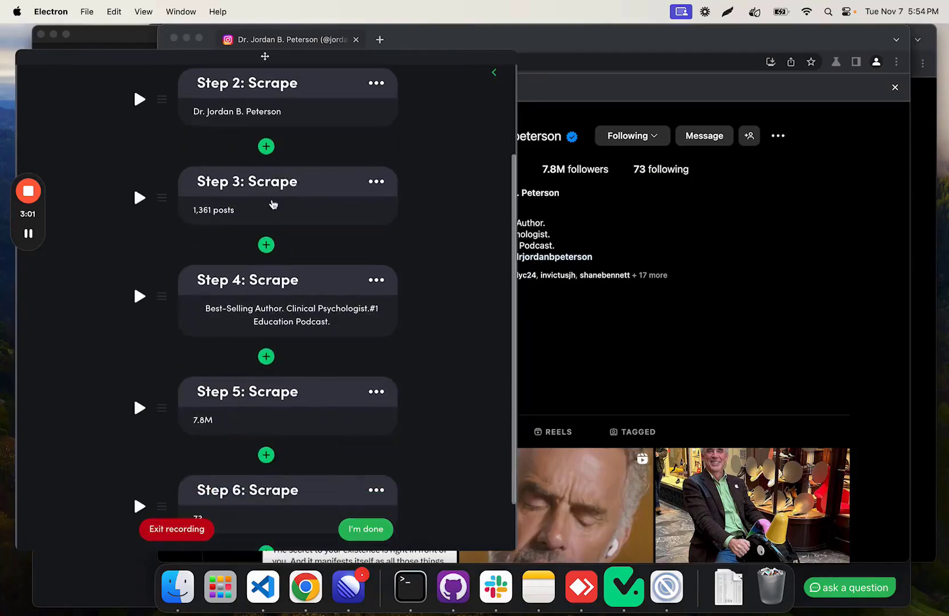
{"action": "scroll", "coordinate": [243, 313], "scroll_direction": "down", "scroll_amount": 2}
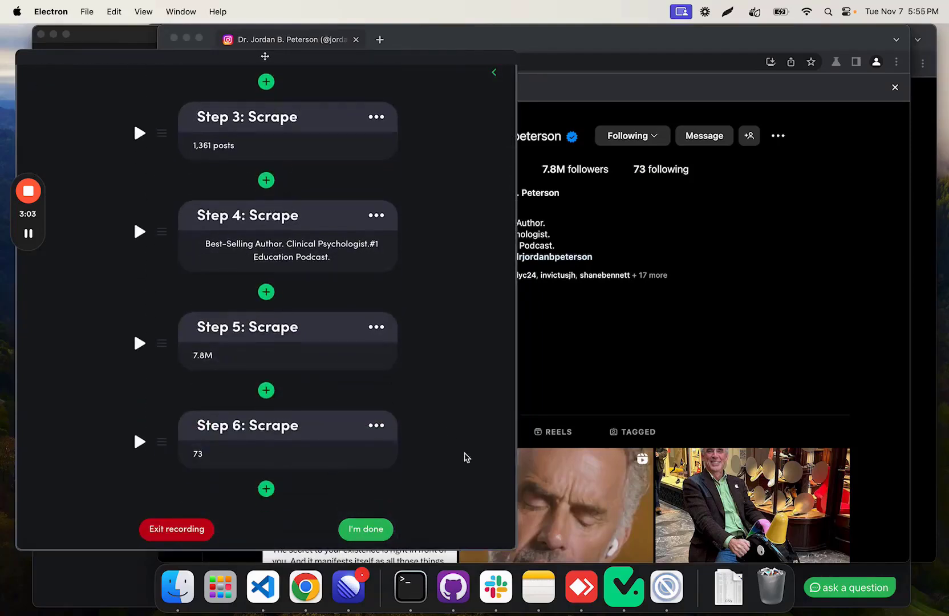
{"action": "left_click", "coordinate": [387, 530]}
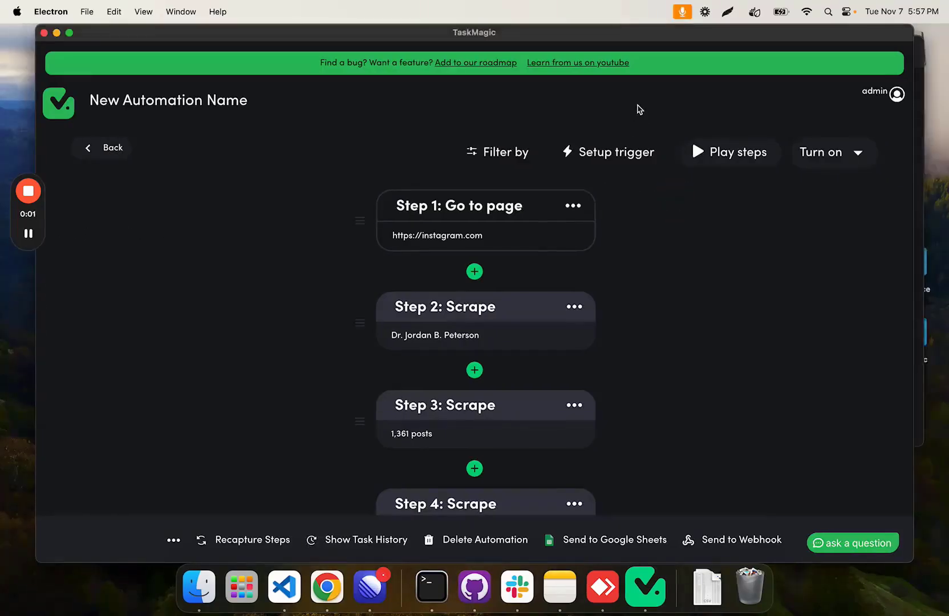
Step: Start setting up the automation's trigger, search the apps for google and choose Google Sheets
{"action": "left_click_drag", "start_coordinate": [640, 36], "coordinate": [633, 36]}
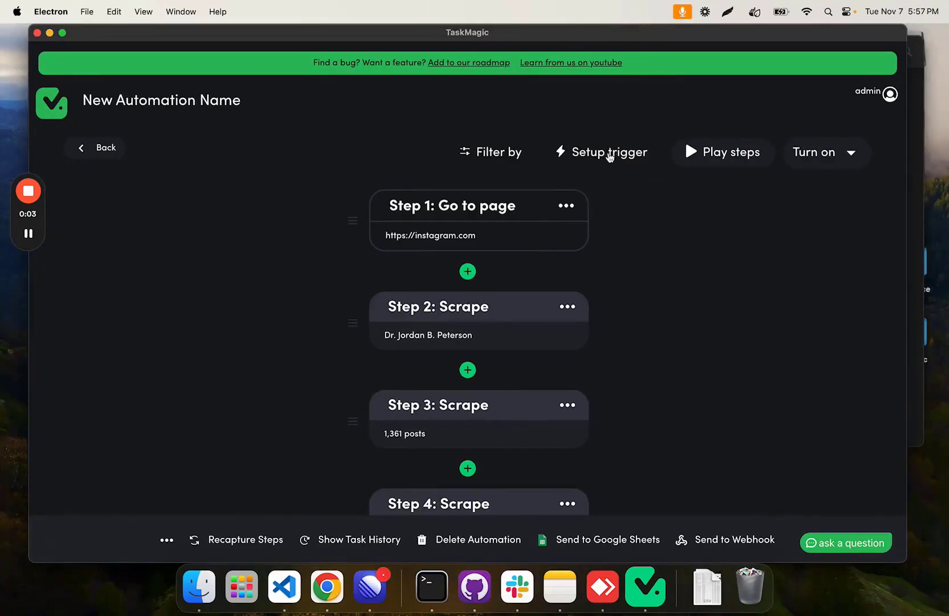
{"action": "left_click", "coordinate": [609, 155]}
{"action": "left_click", "coordinate": [442, 394]}
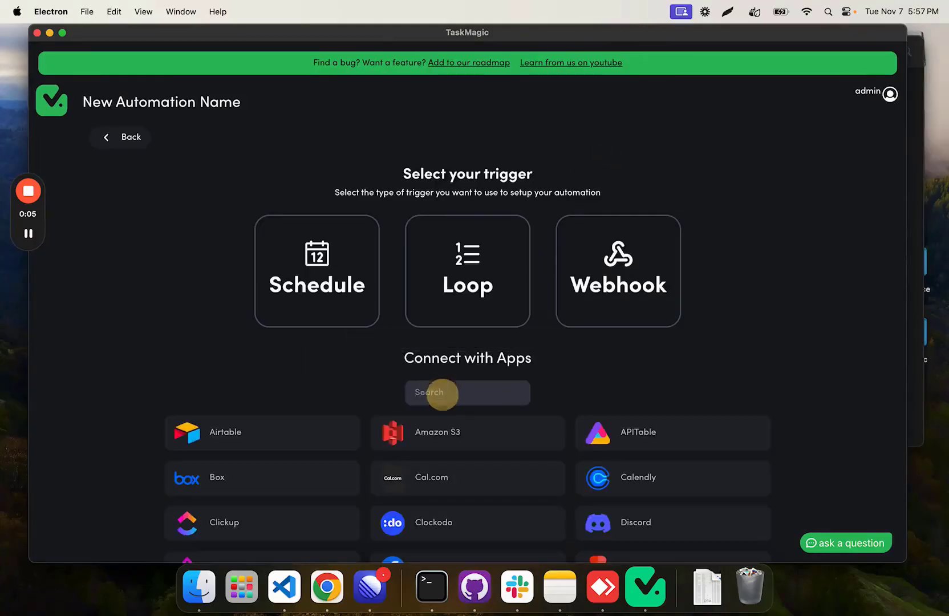
{"action": "type", "text": "google"}
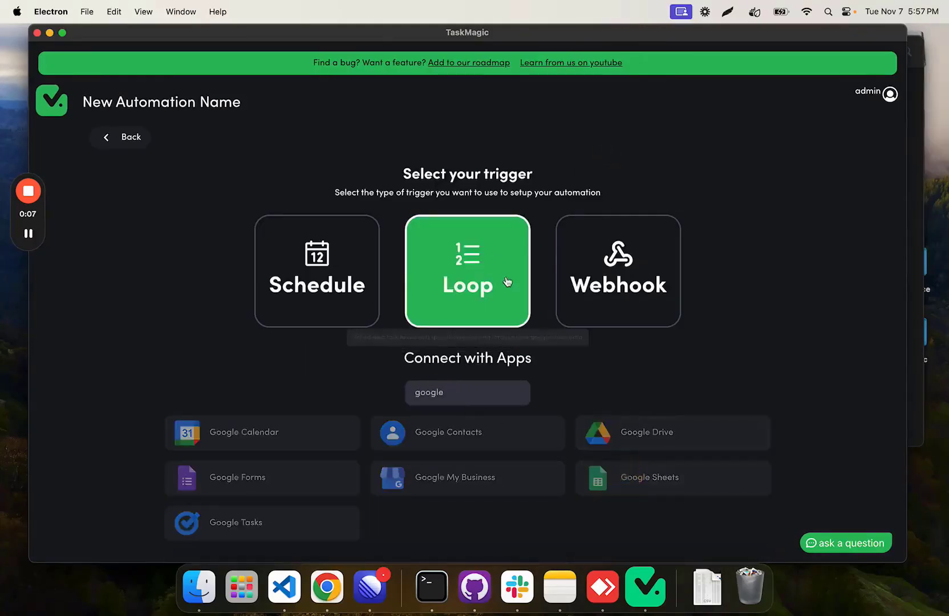
{"action": "left_click", "coordinate": [628, 474]}
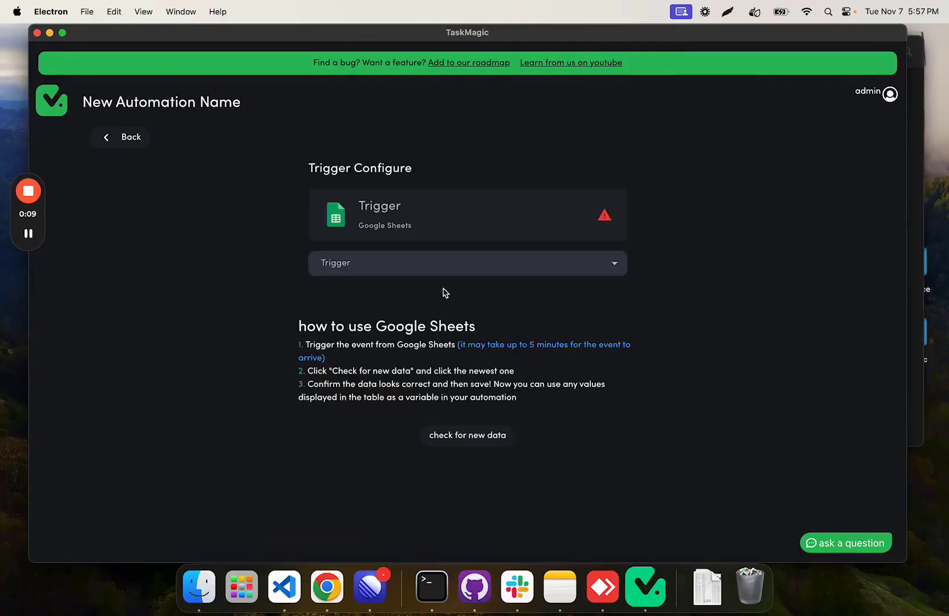
Step: Set the Google Sheets trigger event to New Row and use the newest_apps connection
{"action": "left_click", "coordinate": [426, 266]}
{"action": "left_click", "coordinate": [405, 296]}
{"action": "scroll", "coordinate": [387, 229], "scroll_direction": "down", "scroll_amount": 2}
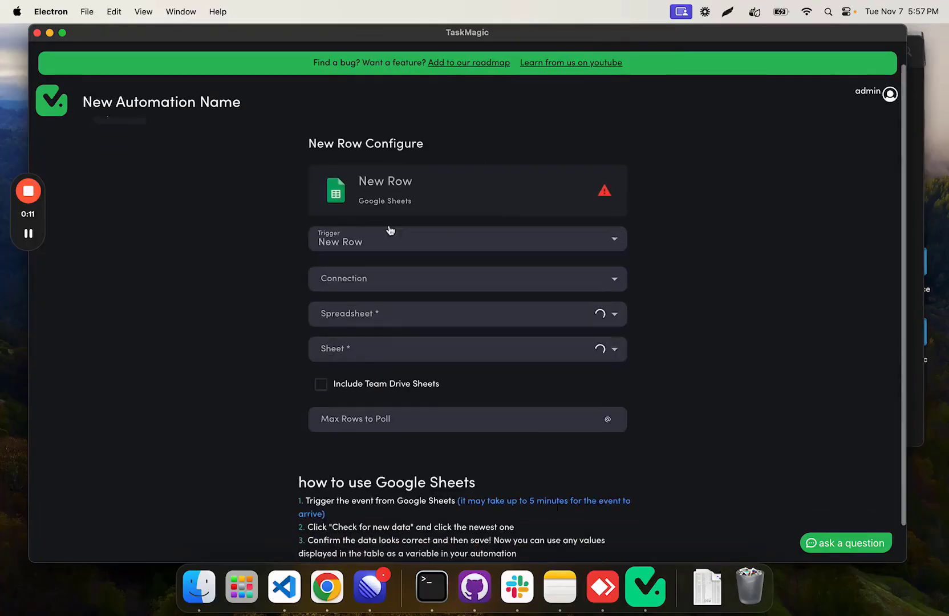
{"action": "left_click", "coordinate": [403, 256]}
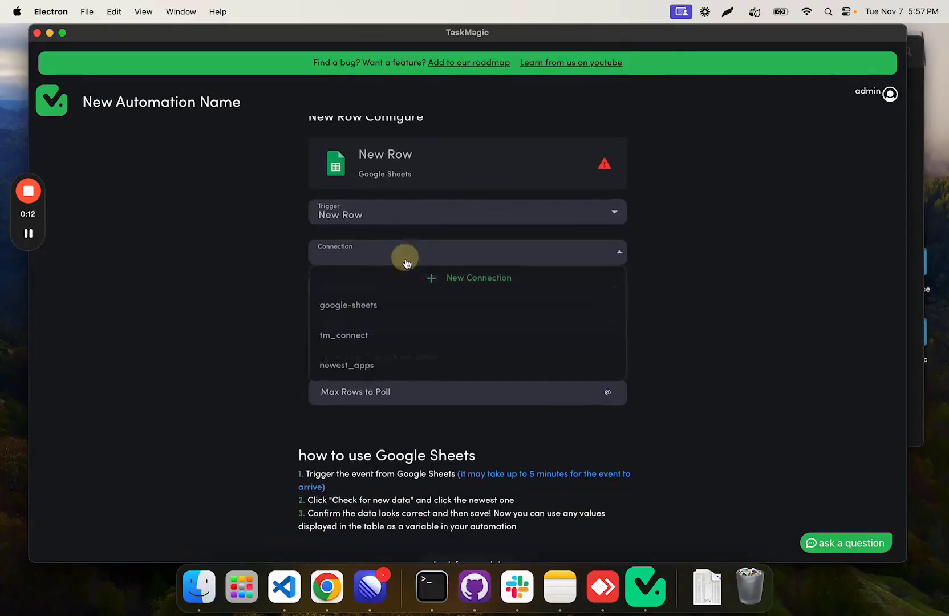
{"action": "left_click", "coordinate": [384, 365]}
{"action": "scroll", "coordinate": [380, 248], "scroll_direction": "down", "scroll_amount": 1}
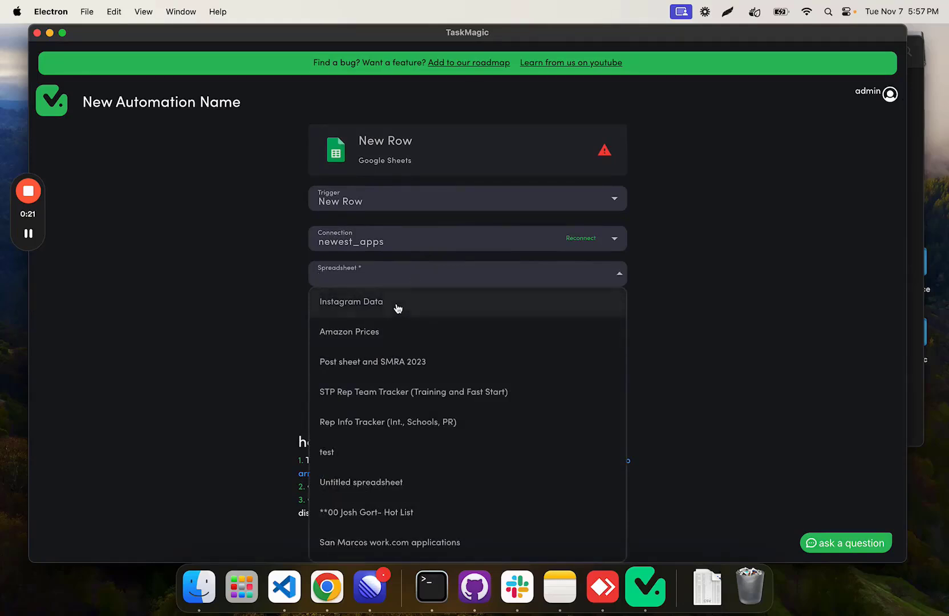
Step: Choose the Instagram Data spreadsheet and its Username tracking sheet for the trigger, and run the app test
{"action": "left_click", "coordinate": [354, 301]}
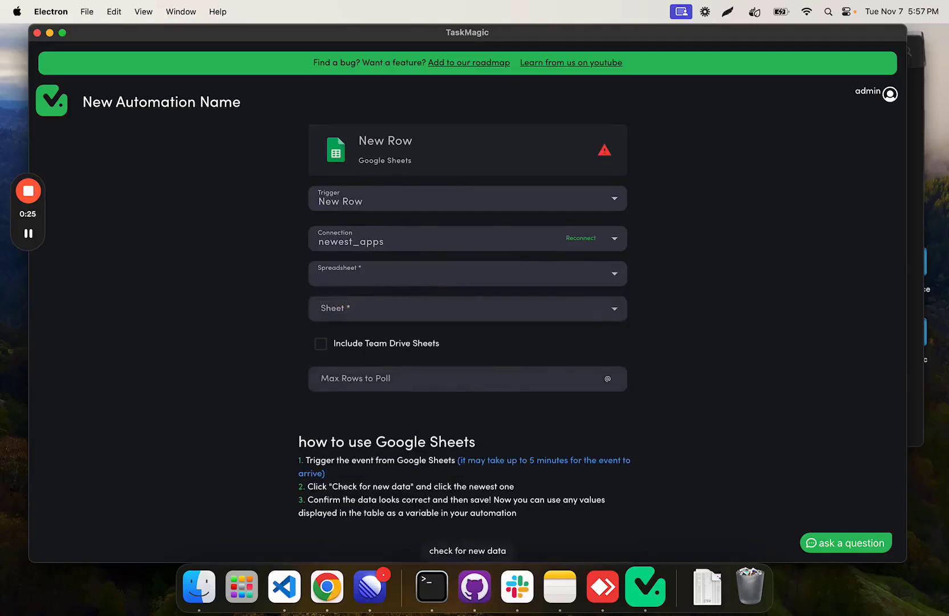
{"action": "left_click", "coordinate": [403, 272]}
{"action": "left_click", "coordinate": [398, 295]}
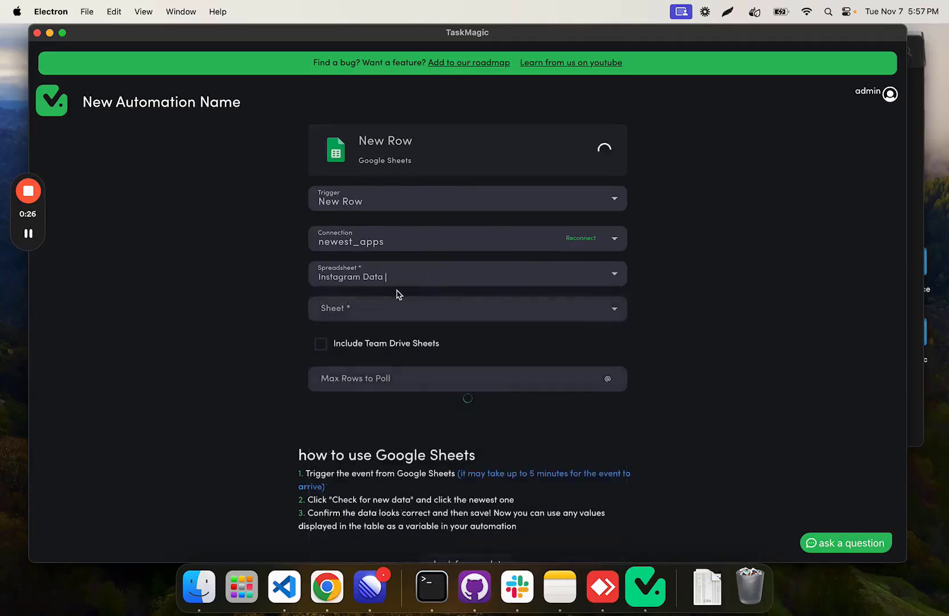
{"action": "left_click", "coordinate": [371, 308]}
{"action": "left_click", "coordinate": [377, 334]}
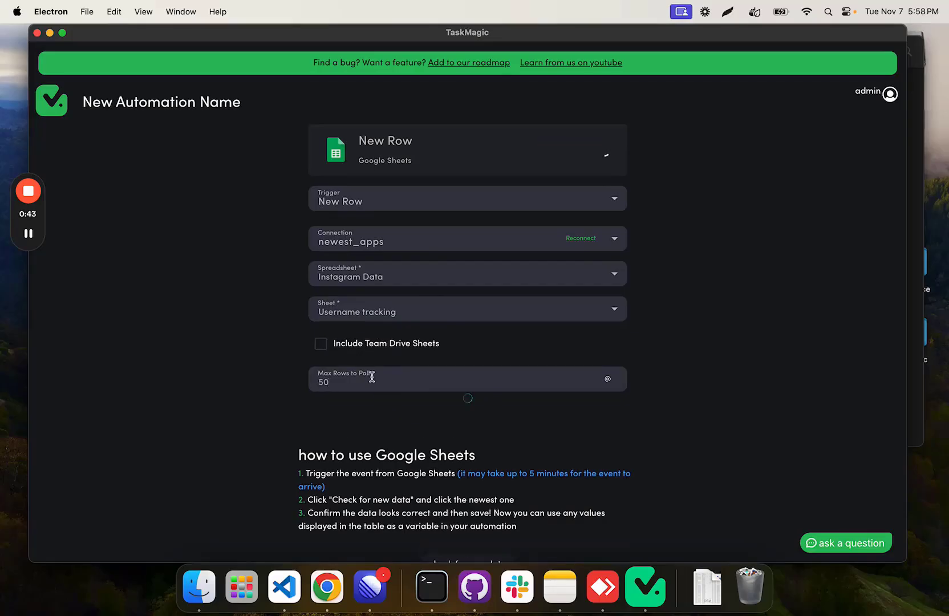
{"action": "left_click", "coordinate": [388, 372]}
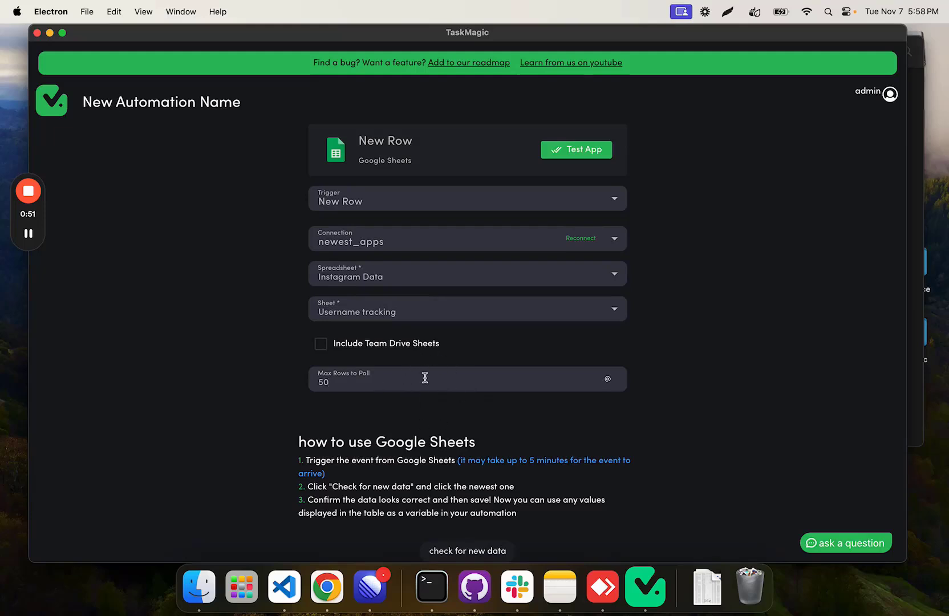
{"action": "scroll", "coordinate": [414, 303], "scroll_direction": "up", "scroll_amount": 2}
{"action": "left_click", "coordinate": [593, 151]}
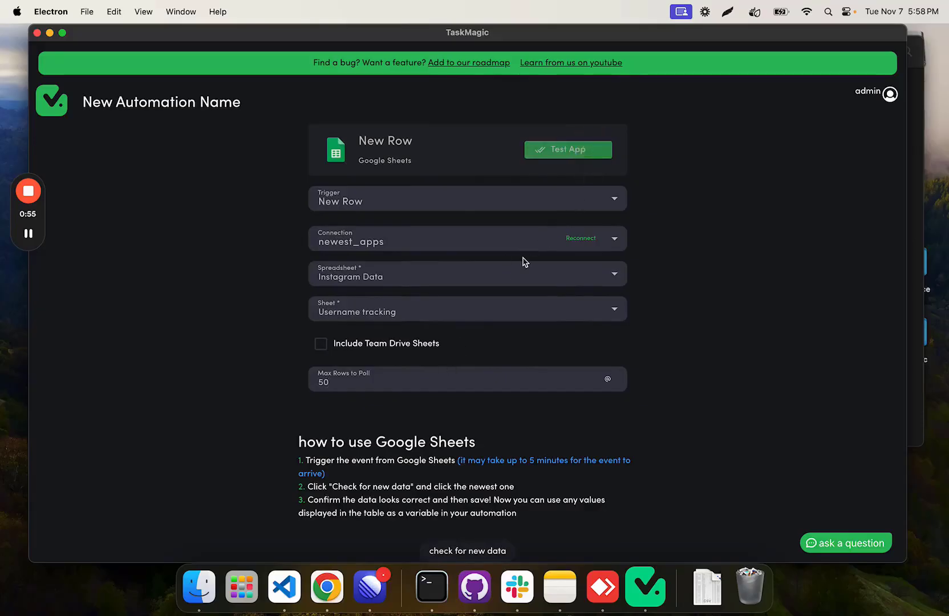
Step: Switch to the Instagram Data sheet in Chrome and copy the username from A3 into A4 as a new row
{"action": "left_click", "coordinate": [327, 587]}
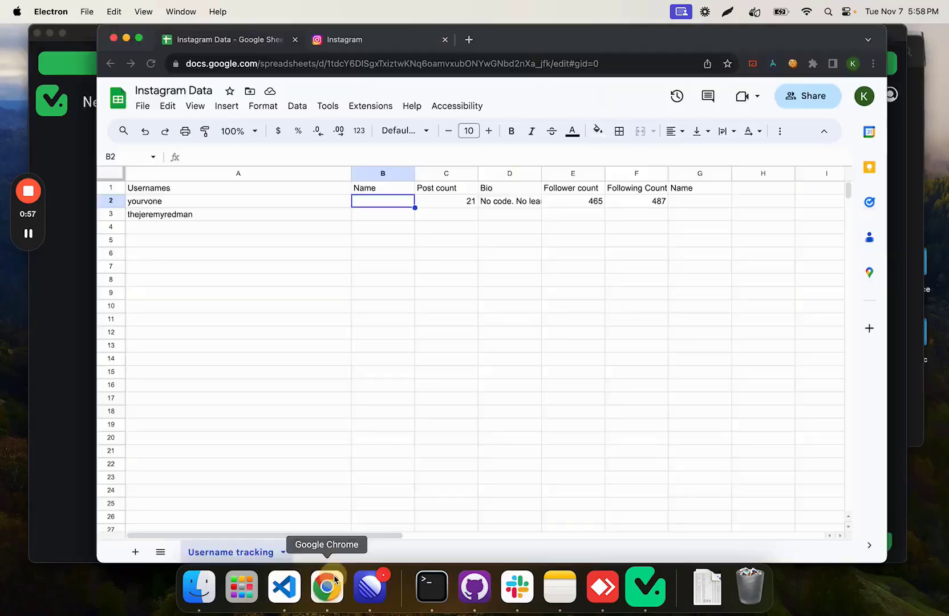
{"action": "left_click", "coordinate": [171, 214]}
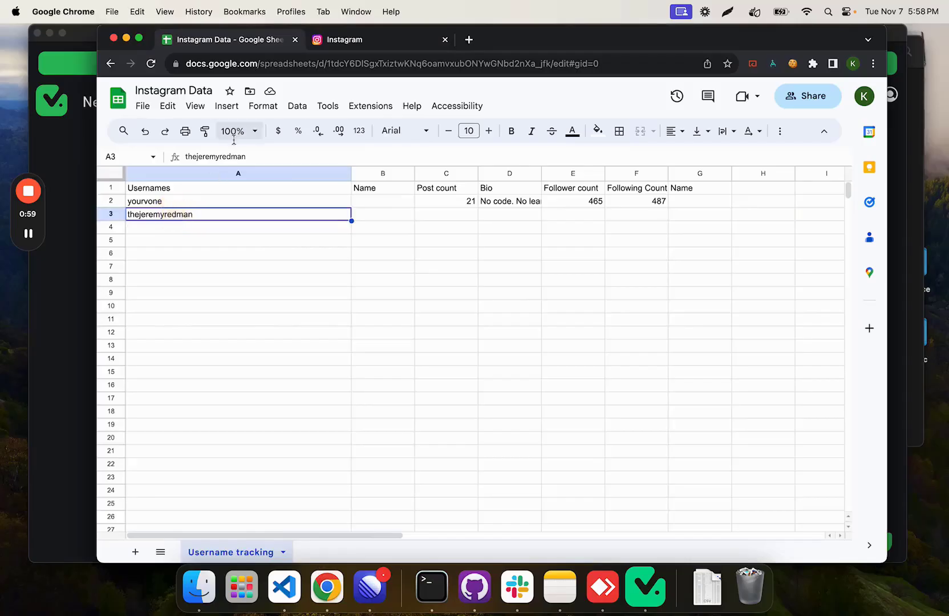
{"action": "key", "text": "super+c"}
{"action": "left_click", "coordinate": [182, 227]}
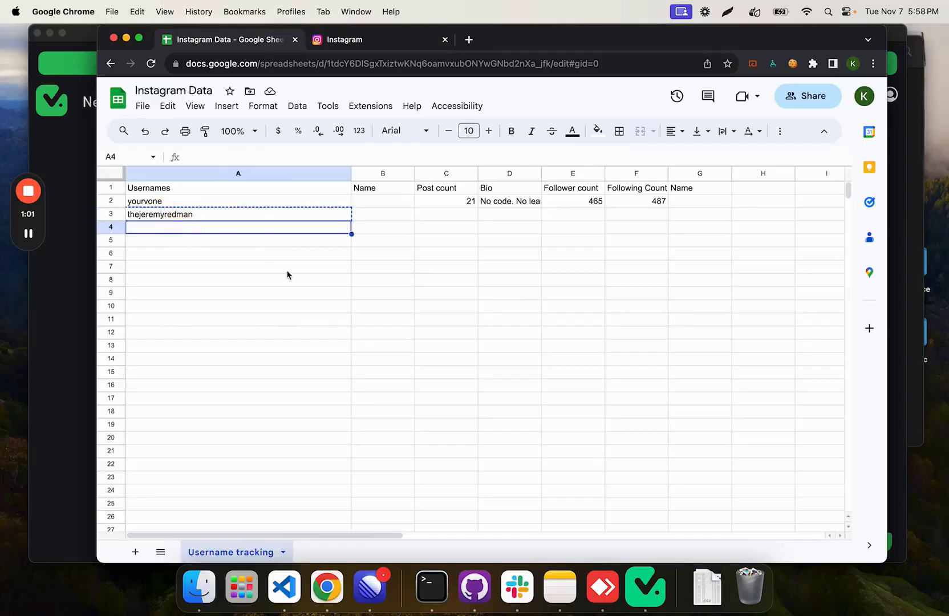
{"action": "key", "text": "super+v"}
Step: Return to TaskMagic and check the New Row trigger for new data
{"action": "left_click", "coordinate": [77, 341]}
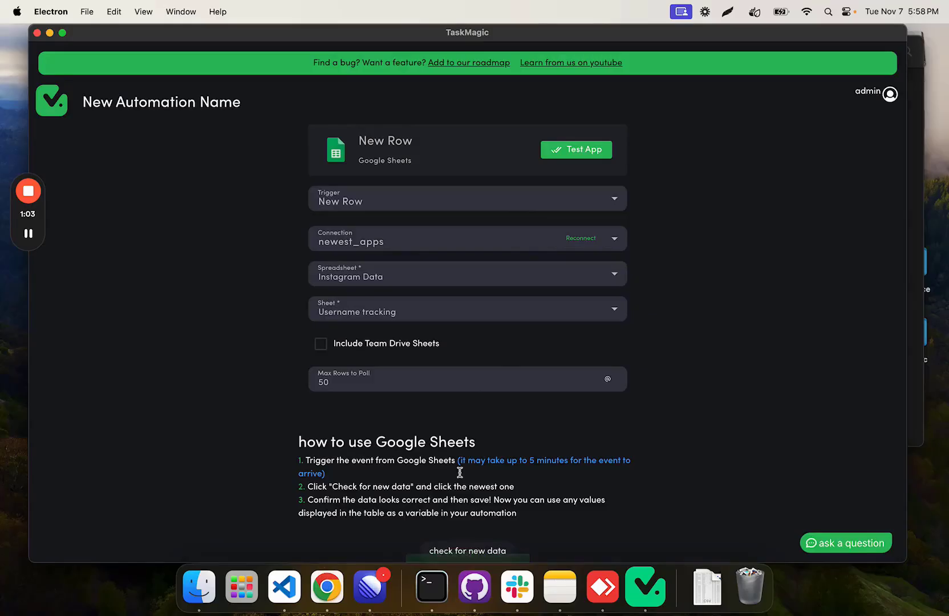
{"action": "left_click", "coordinate": [475, 550]}
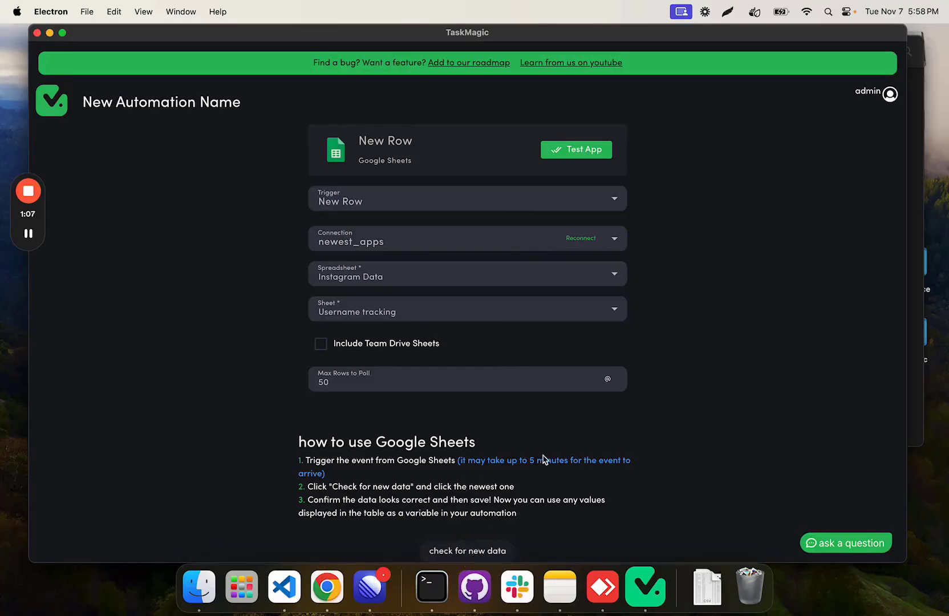
{"action": "left_click_drag", "start_coordinate": [445, 479], "coordinate": [451, 461]}
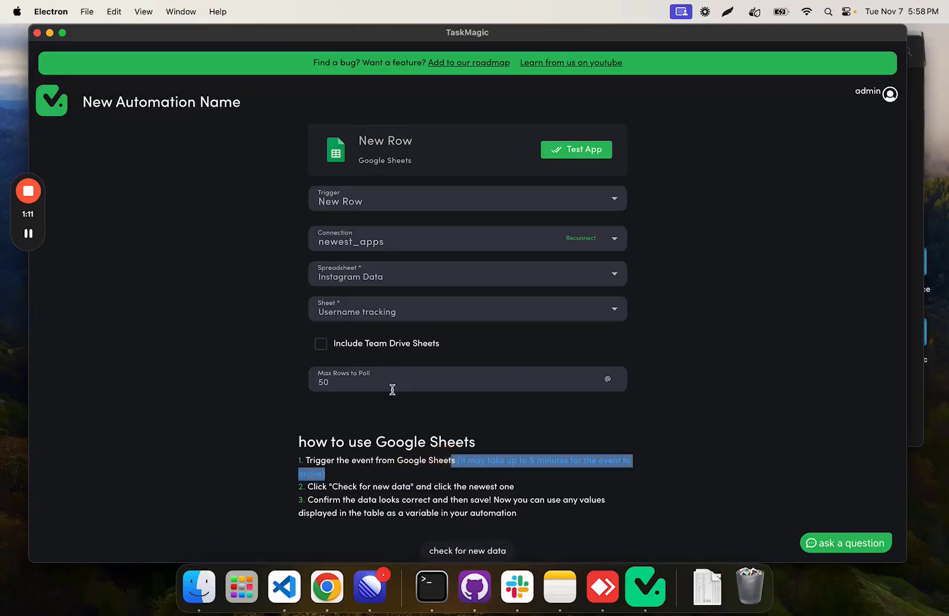
{"action": "left_click", "coordinate": [393, 478]}
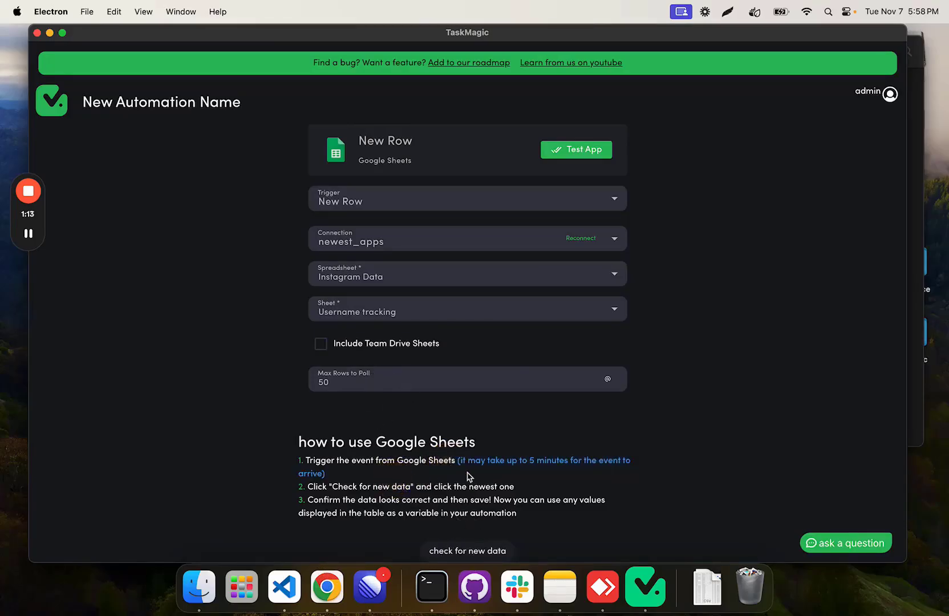
{"action": "left_click_drag", "start_coordinate": [467, 476], "coordinate": [462, 461]}
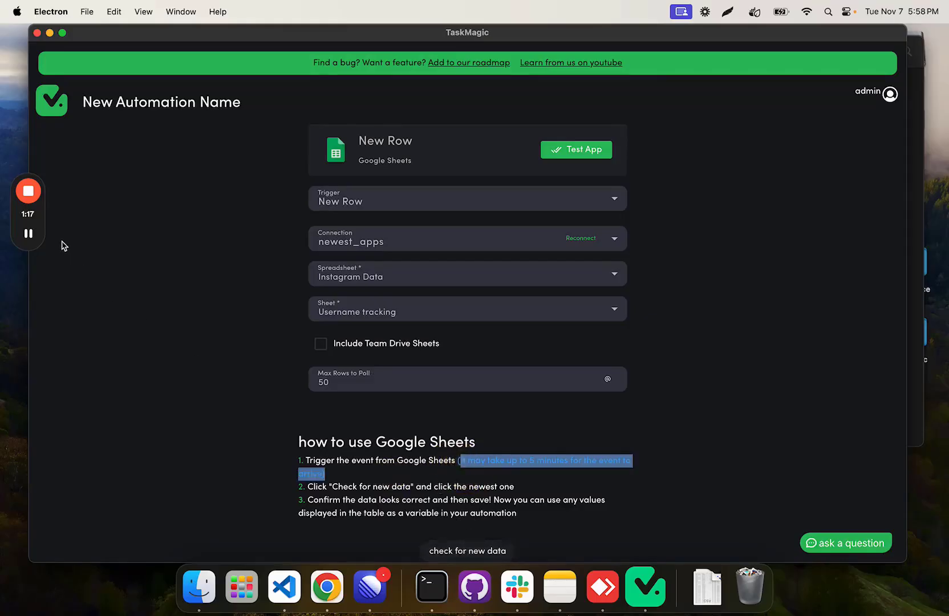
{"action": "left_click", "coordinate": [28, 233]}
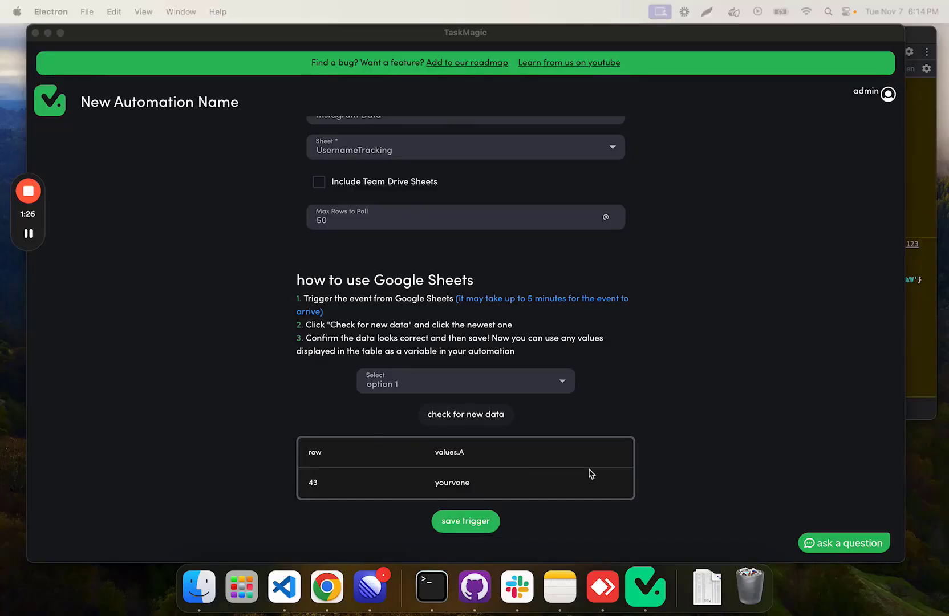
Step: Compare the retrieved row with the Instagram Data sheet in Chrome, and save the Google Sheets New Row trigger in TaskMagic
{"action": "left_click", "coordinate": [663, 413]}
{"action": "left_click_drag", "start_coordinate": [2, 393], "coordinate": [355, 304]}
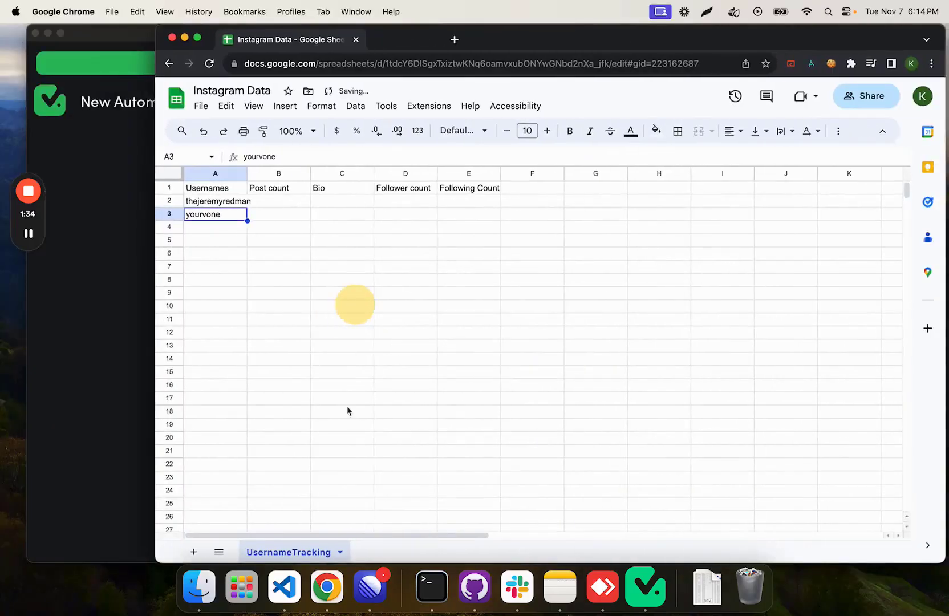
{"action": "left_click", "coordinate": [123, 279]}
{"action": "left_click", "coordinate": [473, 522]}
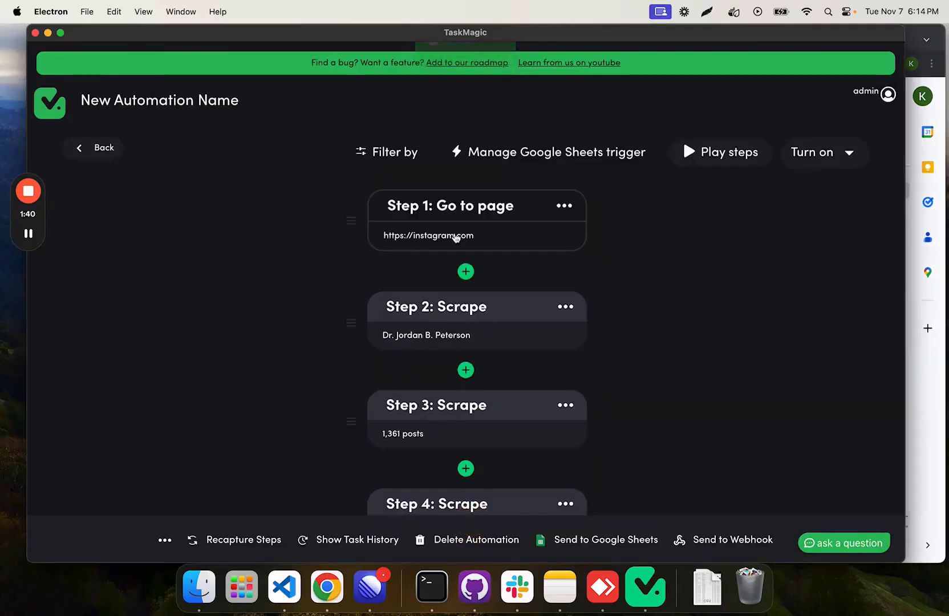
{"action": "left_click", "coordinate": [453, 238]}
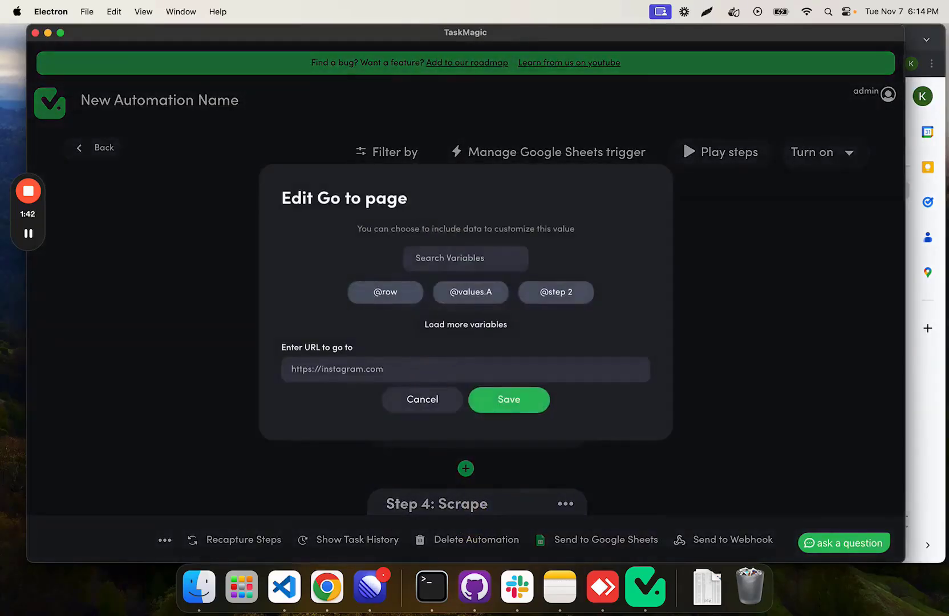
{"action": "type", "text": "/"}
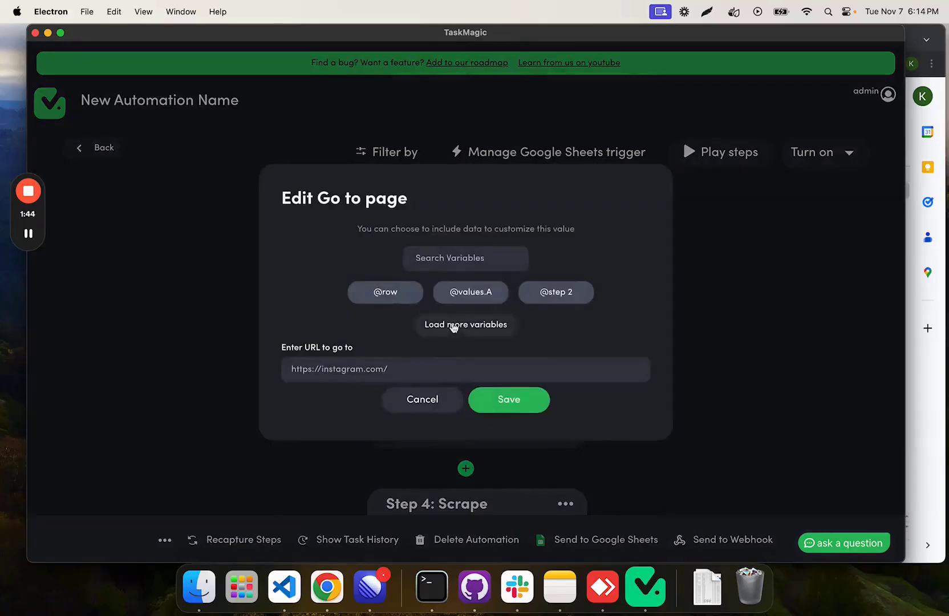
{"action": "left_click", "coordinate": [471, 294]}
{"action": "double_click", "coordinate": [411, 370]}
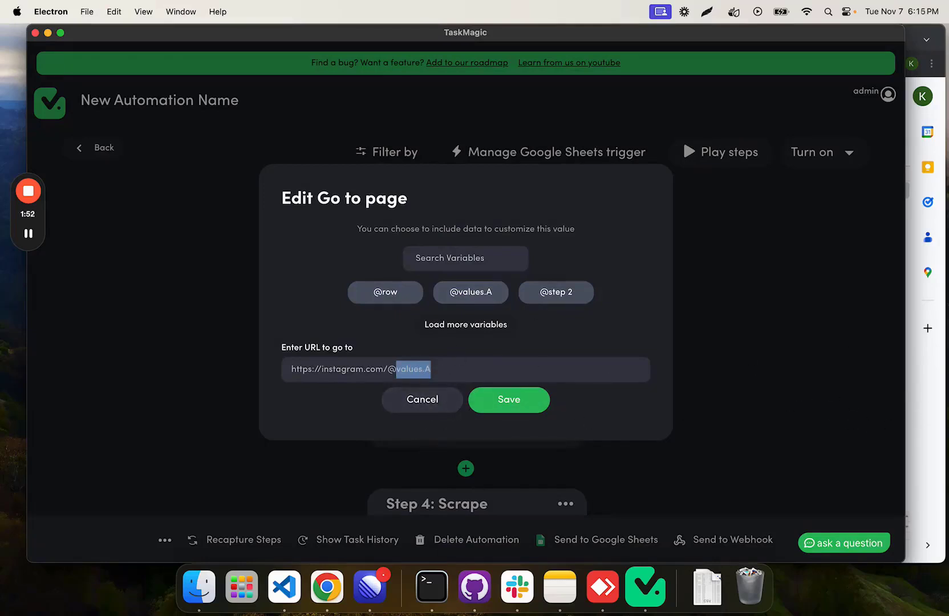
{"action": "left_click", "coordinate": [512, 399]}
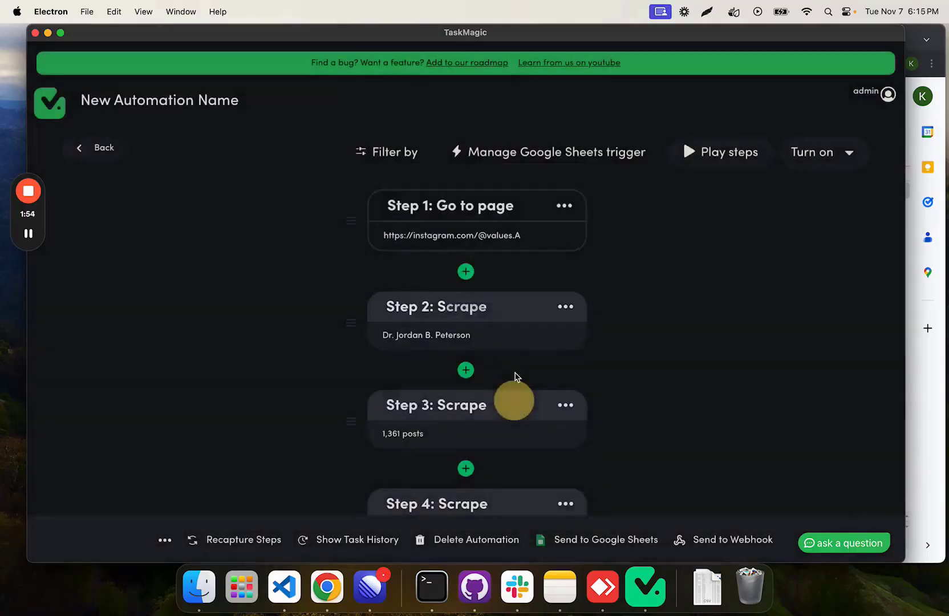
Step: Add a Google Sheets app action after the Step 6 scrape at the end of the automation
{"action": "scroll", "coordinate": [456, 303], "scroll_direction": "down", "scroll_amount": 3}
{"action": "scroll", "coordinate": [472, 282], "scroll_direction": "down", "scroll_amount": 5}
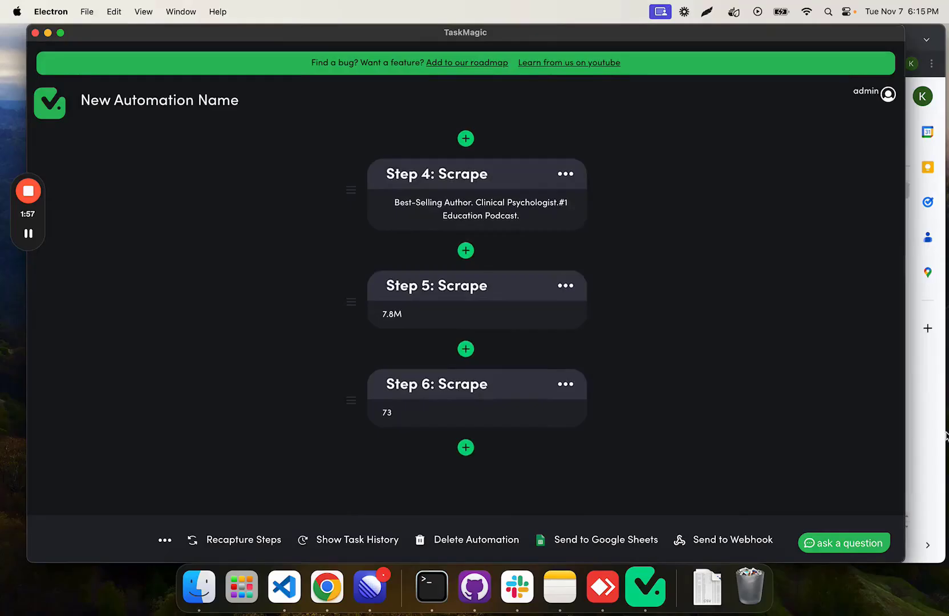
{"action": "left_click", "coordinate": [466, 447]}
{"action": "left_click", "coordinate": [530, 228]}
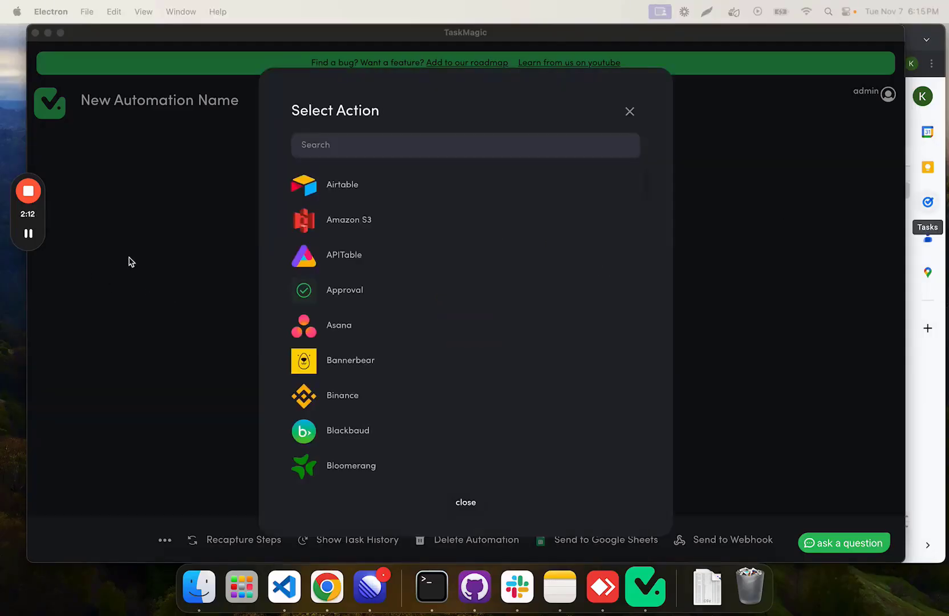
{"action": "left_click", "coordinate": [368, 150]}
{"action": "type", "text": "google sheets"}
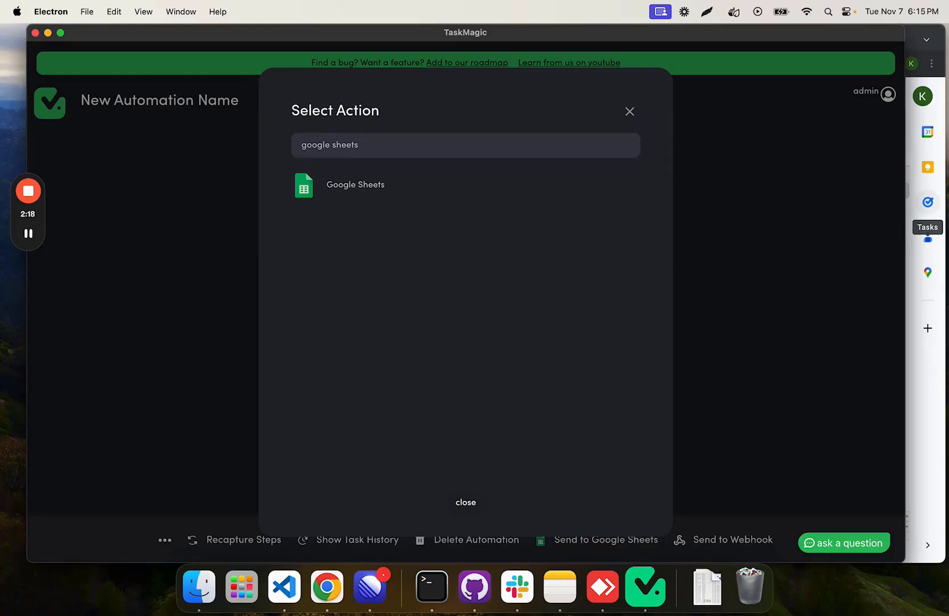
{"action": "left_click", "coordinate": [510, 204]}
Step: Set the Google Sheets action to Find Rows and use the newest_apps connection
{"action": "left_click", "coordinate": [495, 201]}
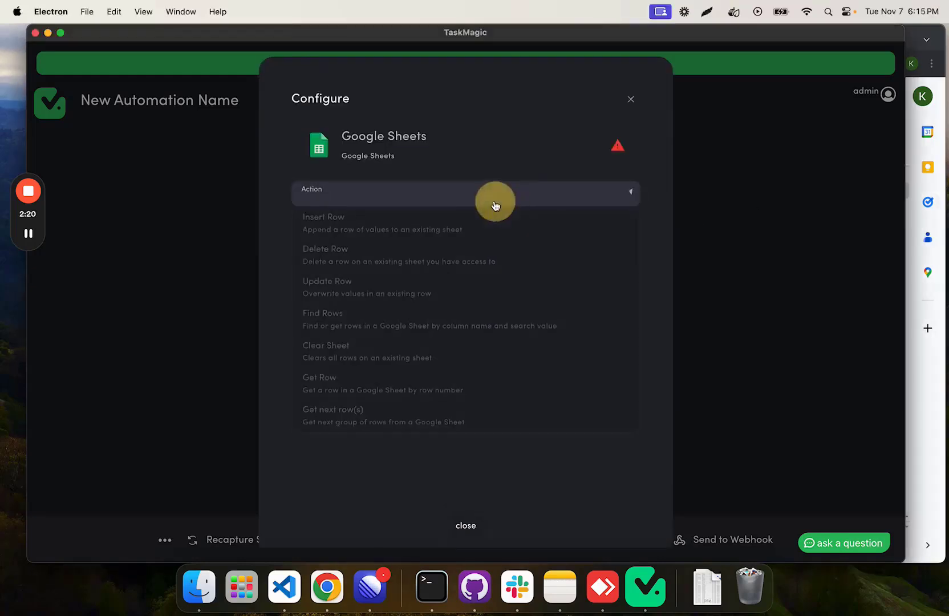
{"action": "left_click", "coordinate": [353, 326]}
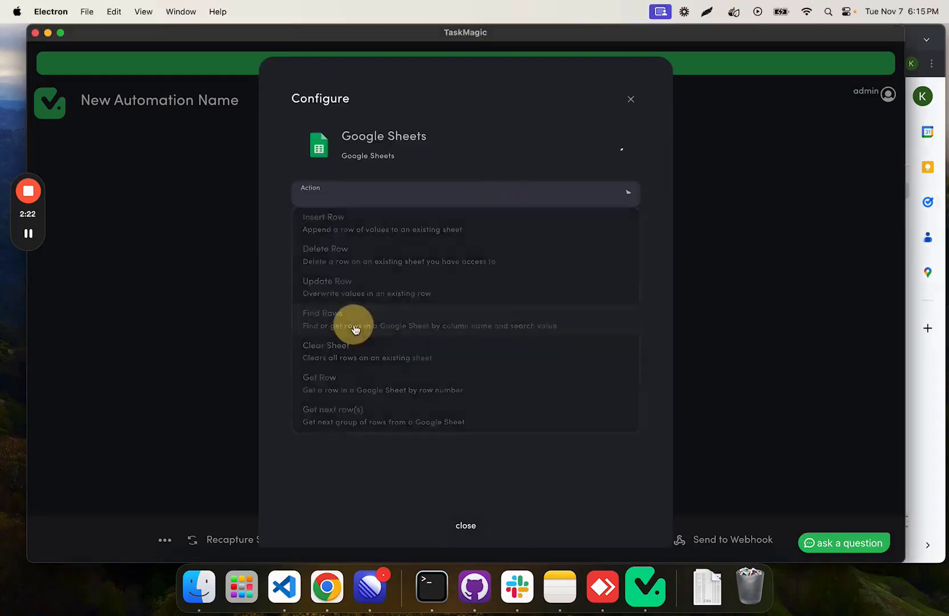
{"action": "left_click", "coordinate": [445, 244]}
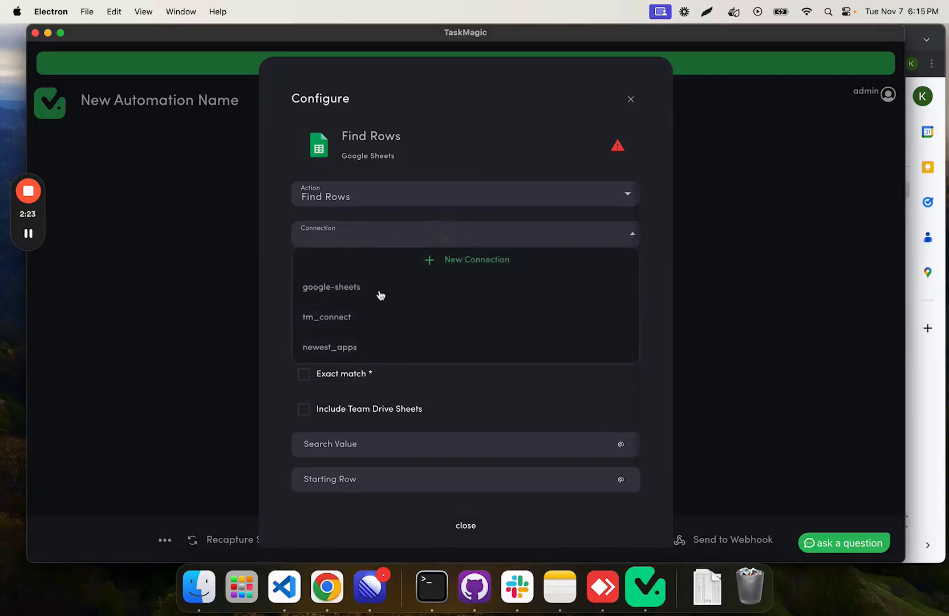
{"action": "left_click", "coordinate": [370, 348]}
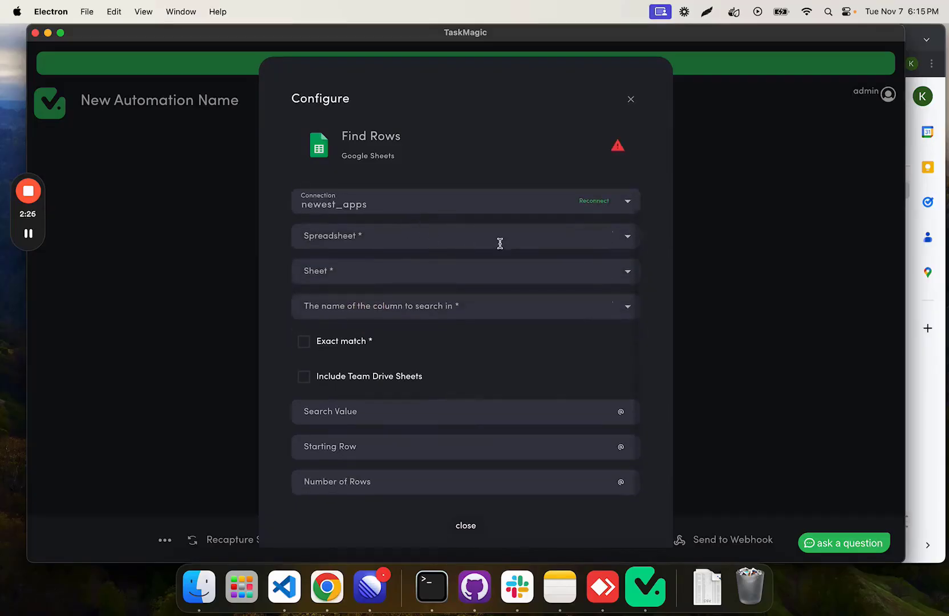
Step: Choose the Instagram Data spreadsheet and its UsernameTracking sheet for the Find Rows action
{"action": "left_click", "coordinate": [472, 237]}
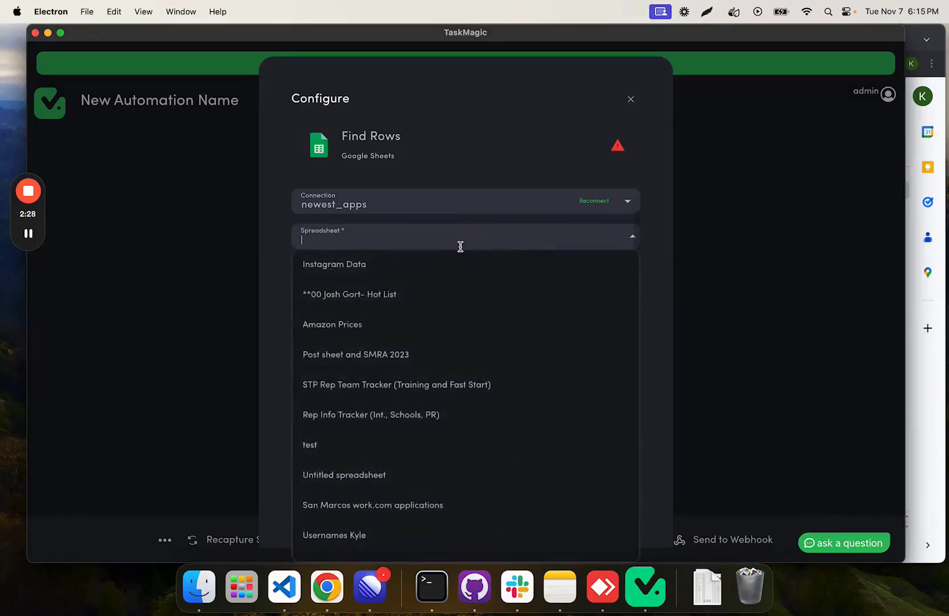
{"action": "left_click", "coordinate": [366, 276]}
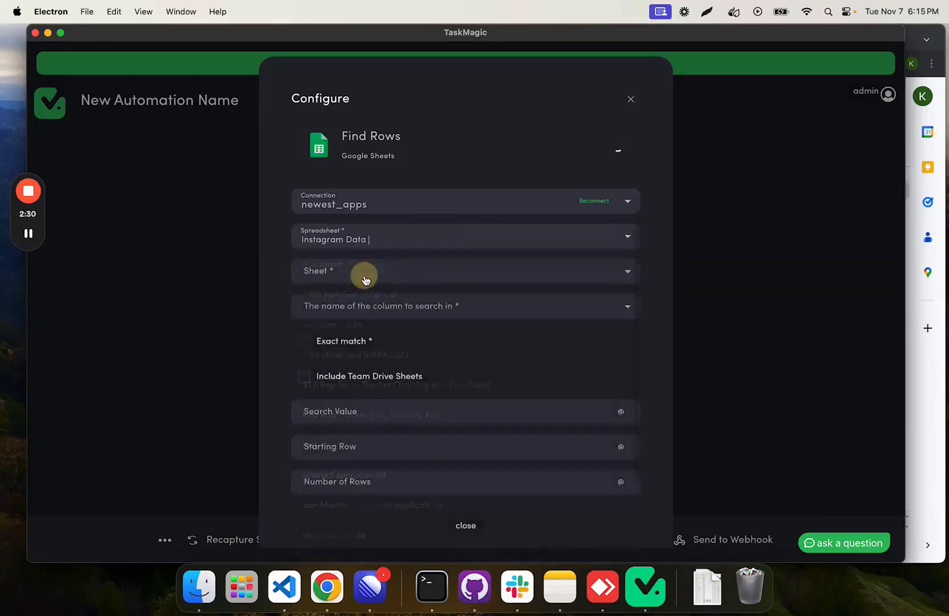
{"action": "left_click", "coordinate": [365, 271]}
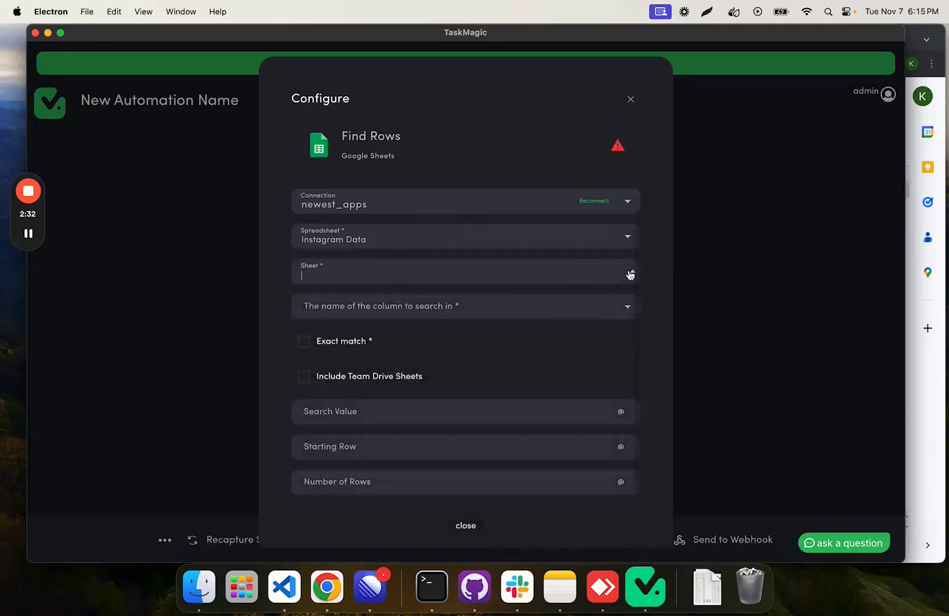
{"action": "left_click", "coordinate": [573, 262]}
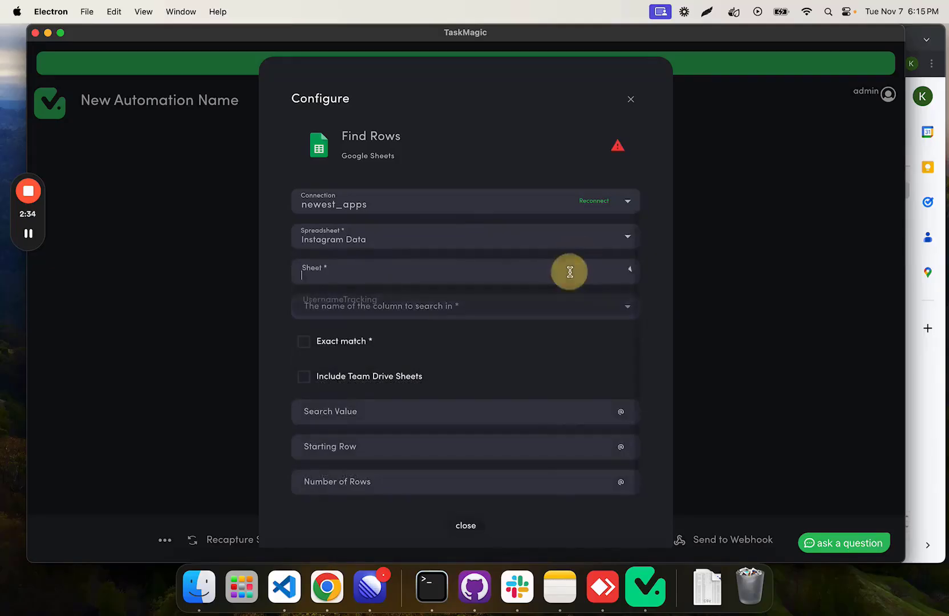
{"action": "left_click", "coordinate": [518, 300]}
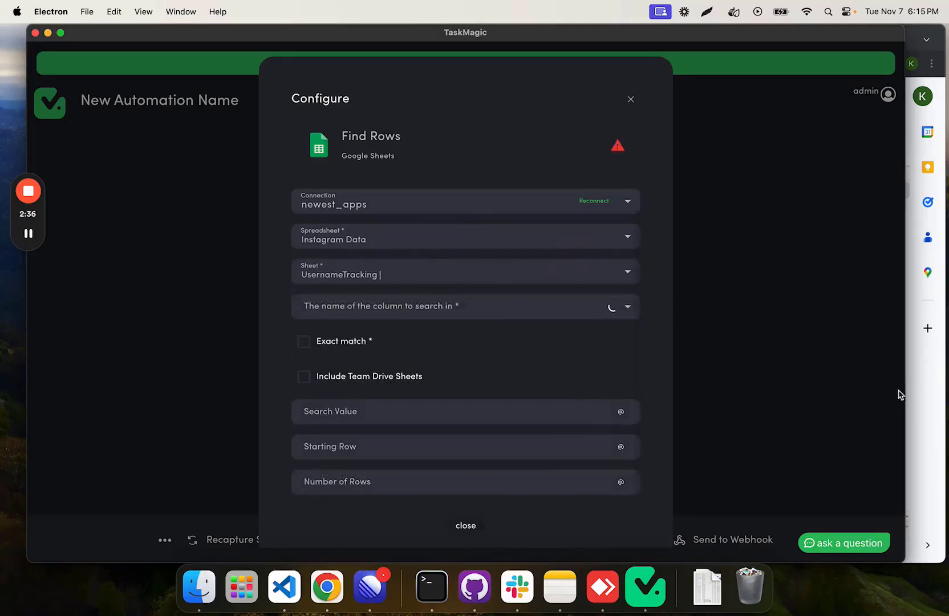
Step: Check the username column's header in the Chrome sheet, and set the search column to Usernames with Exact match enabled
{"action": "left_click", "coordinate": [927, 416]}
{"action": "left_click", "coordinate": [220, 188]}
{"action": "left_click", "coordinate": [131, 334]}
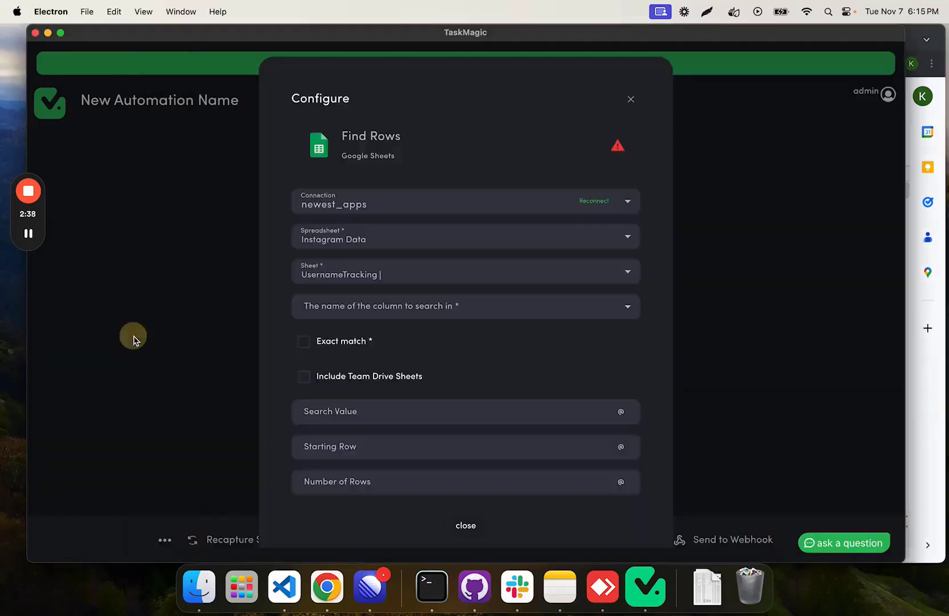
{"action": "left_click", "coordinate": [412, 308]}
{"action": "left_click", "coordinate": [383, 326]}
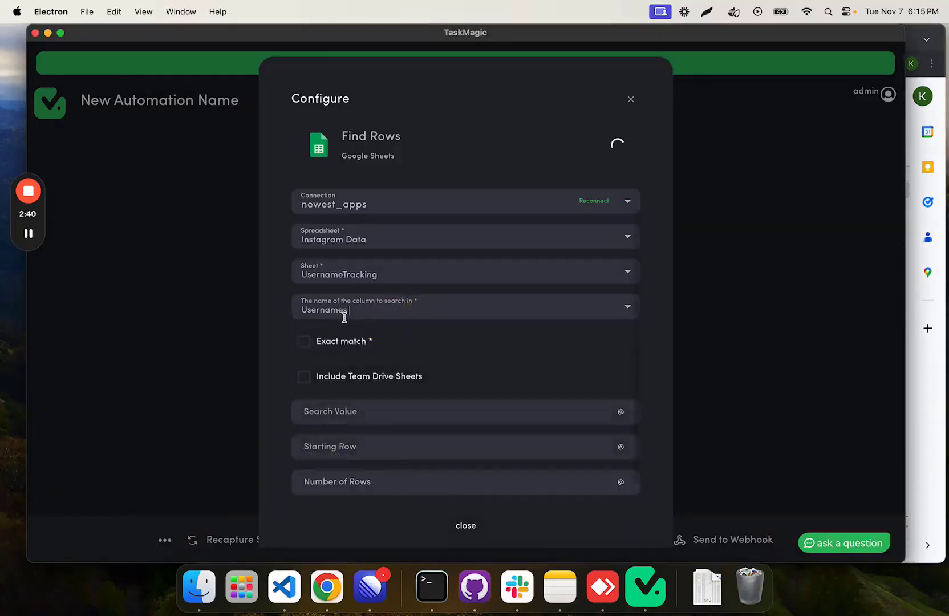
{"action": "left_click", "coordinate": [303, 340]}
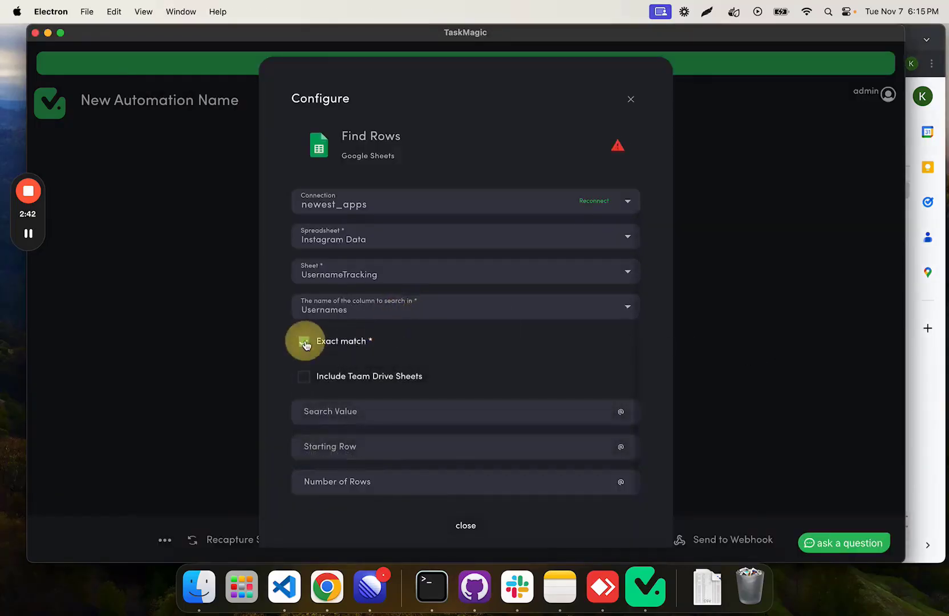
{"action": "left_click", "coordinate": [620, 412]}
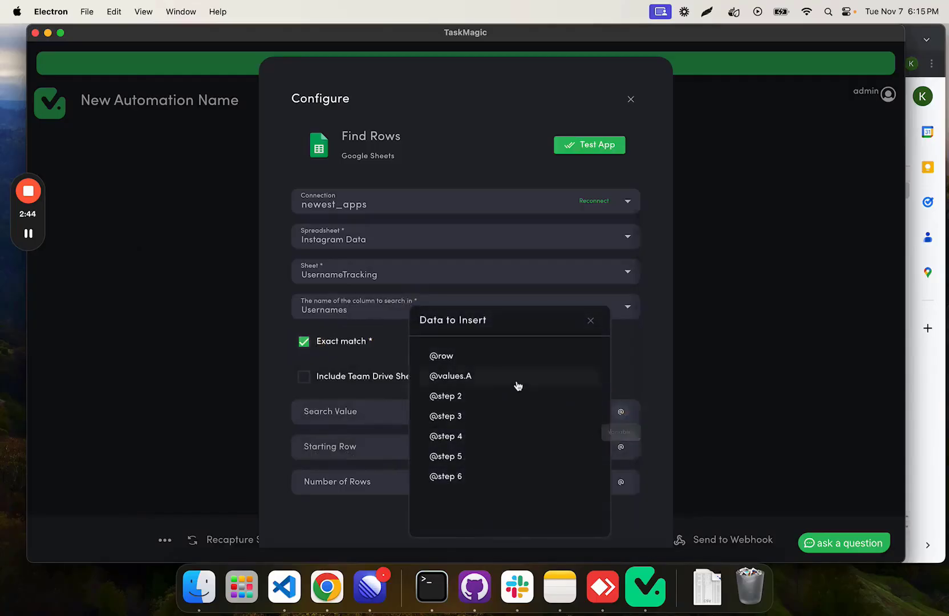
{"action": "left_click", "coordinate": [460, 374]}
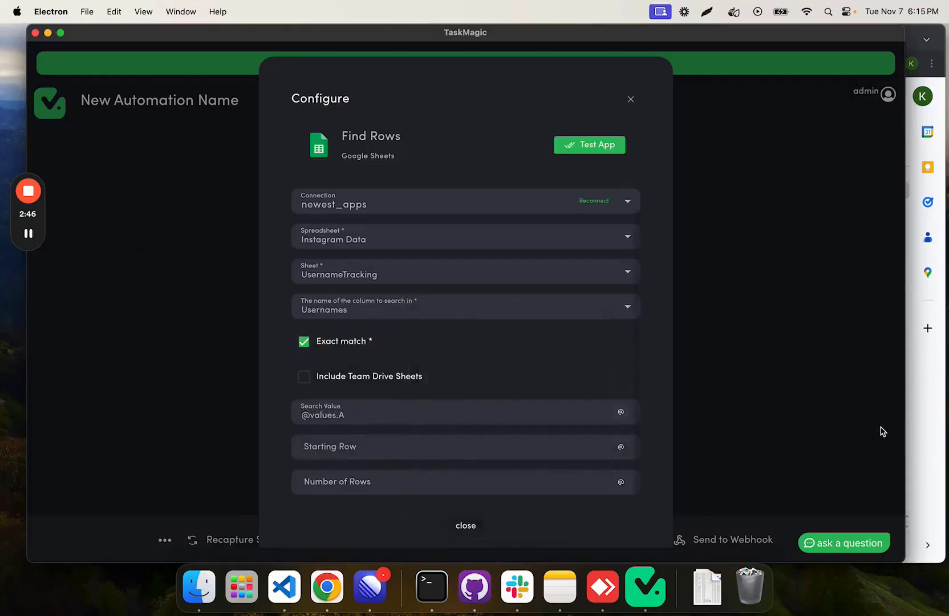
{"action": "left_click_drag", "start_coordinate": [375, 415], "coordinate": [297, 415]}
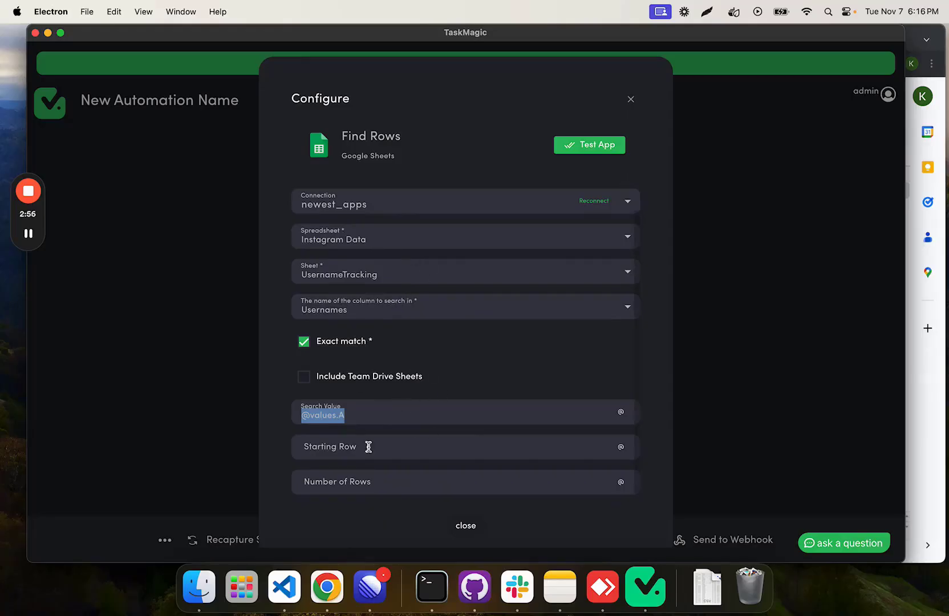
{"action": "left_click", "coordinate": [365, 417]}
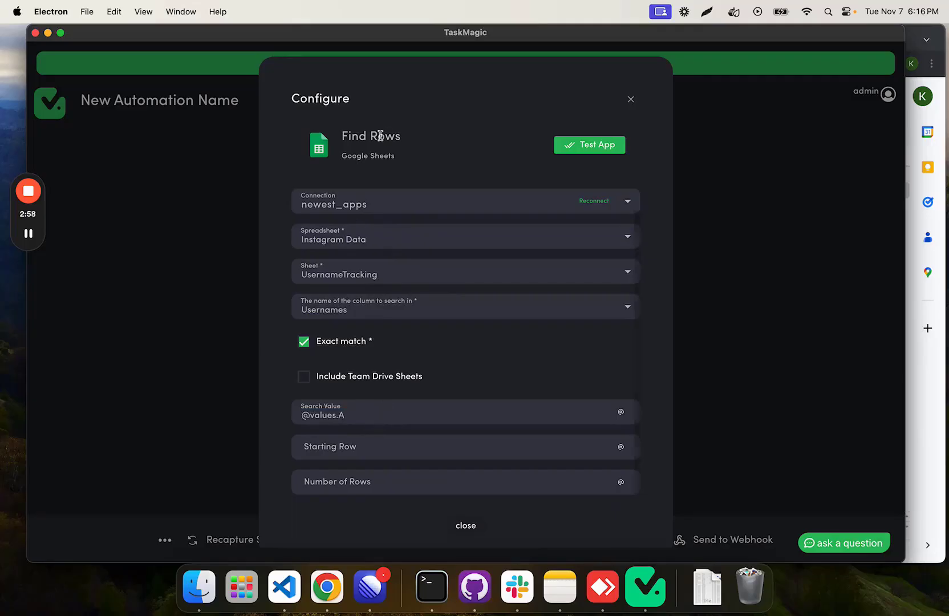
{"action": "left_click", "coordinate": [429, 454]}
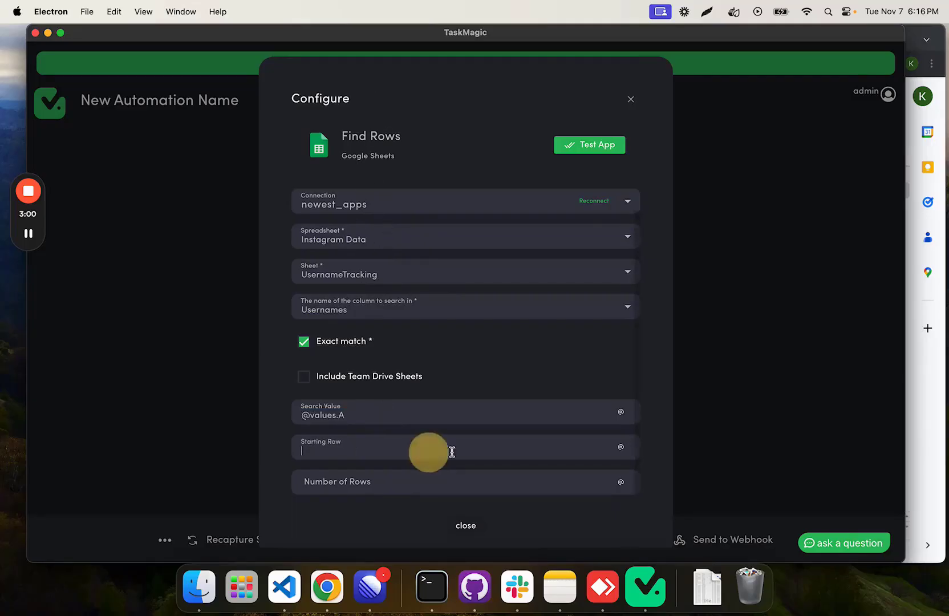
{"action": "left_click", "coordinate": [620, 449]}
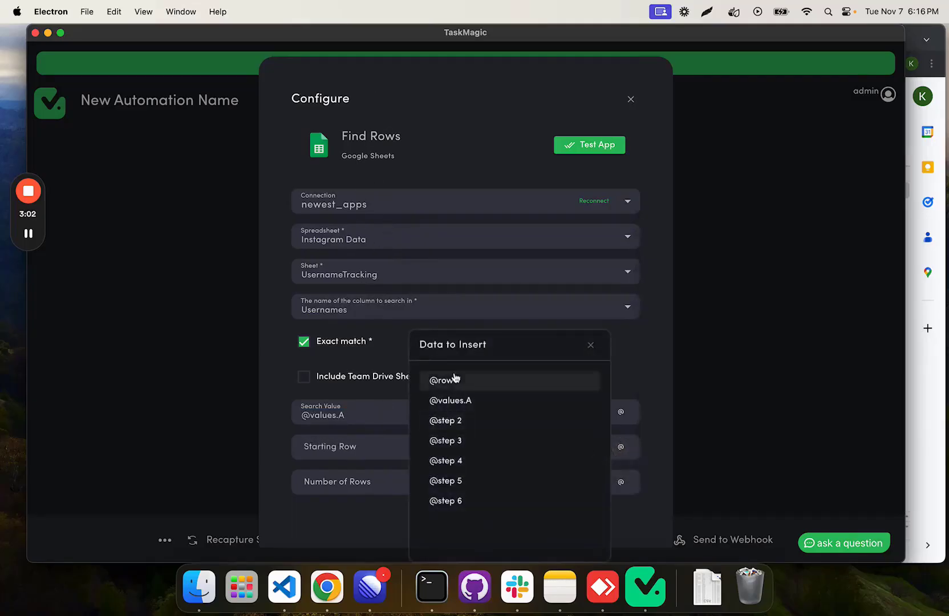
{"action": "left_click", "coordinate": [591, 345]}
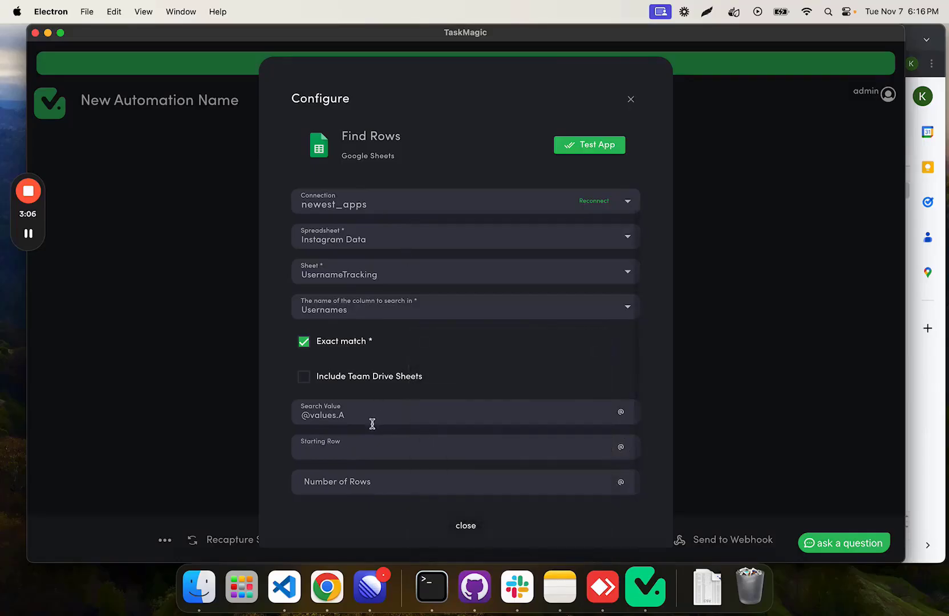
{"action": "left_click_drag", "start_coordinate": [347, 416], "coordinate": [313, 416]}
{"action": "key", "text": "BackSpace"}
{"action": "type", "text": "row"}
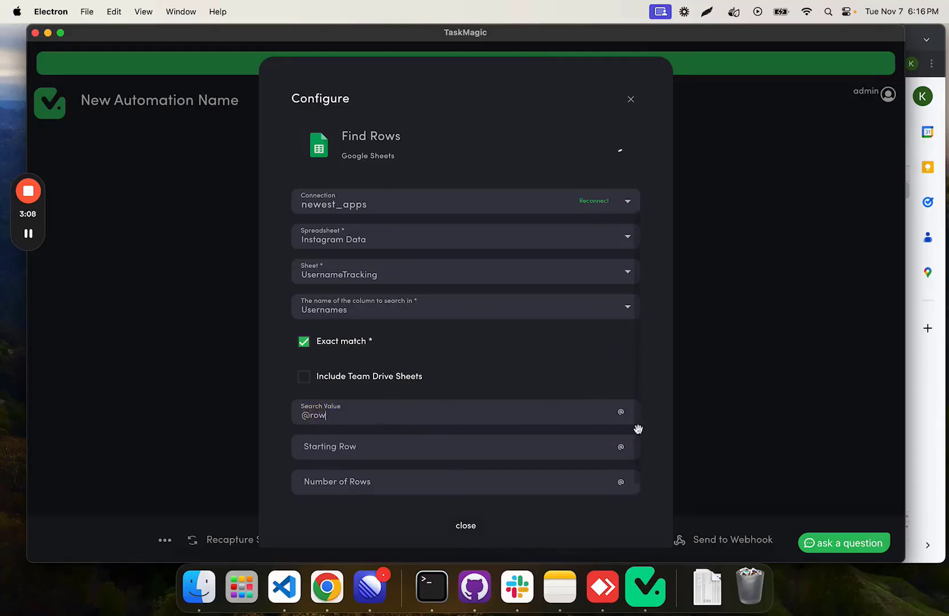
{"action": "key", "text": "BackSpace"}
{"action": "key", "text": "BackSpace"}
{"action": "key", "text": "BackSpace"}
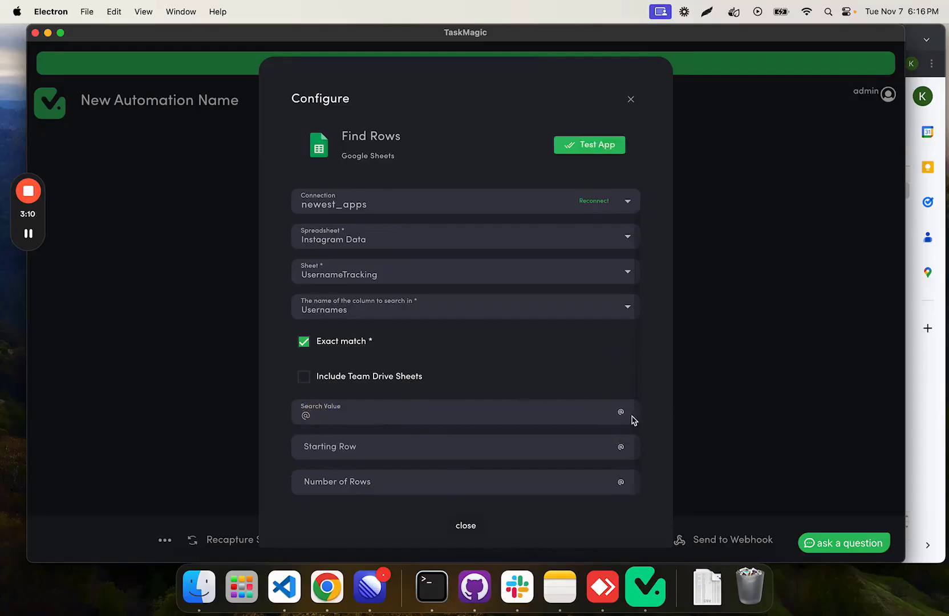
{"action": "left_click", "coordinate": [622, 412]}
{"action": "left_click", "coordinate": [338, 422]}
{"action": "left_click", "coordinate": [621, 412]}
{"action": "left_click", "coordinate": [473, 382]}
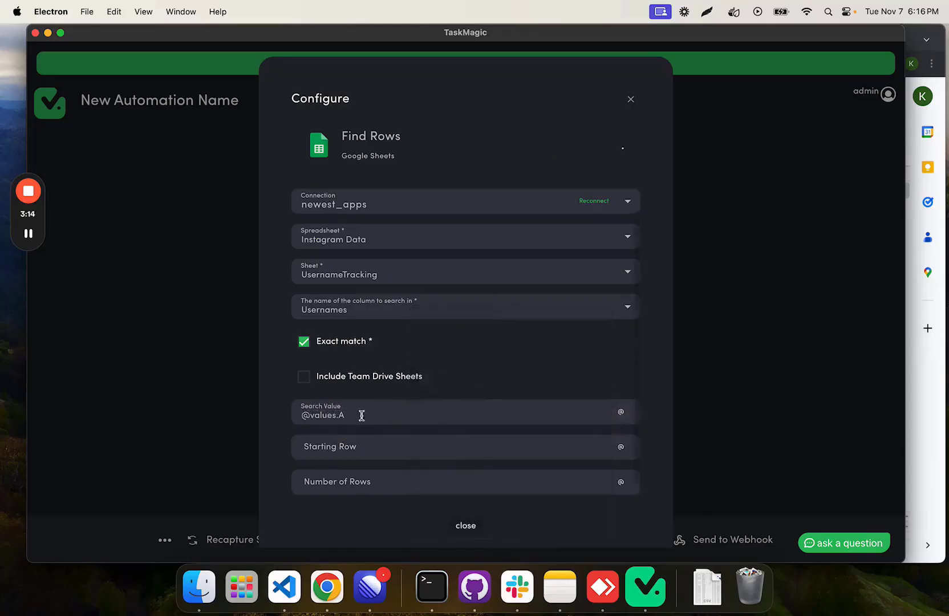
{"action": "left_click_drag", "start_coordinate": [288, 415], "coordinate": [350, 415]}
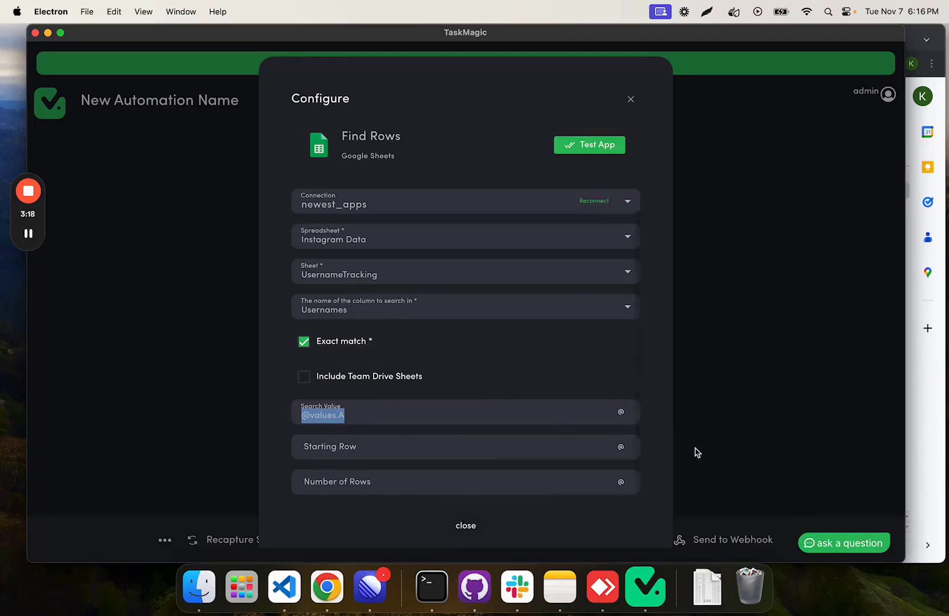
Step: Set the Find Rows Starting Row to 2 and Number of Rows to 500, and test the action
{"action": "left_click", "coordinate": [519, 450]}
{"action": "type", "text": "2"}
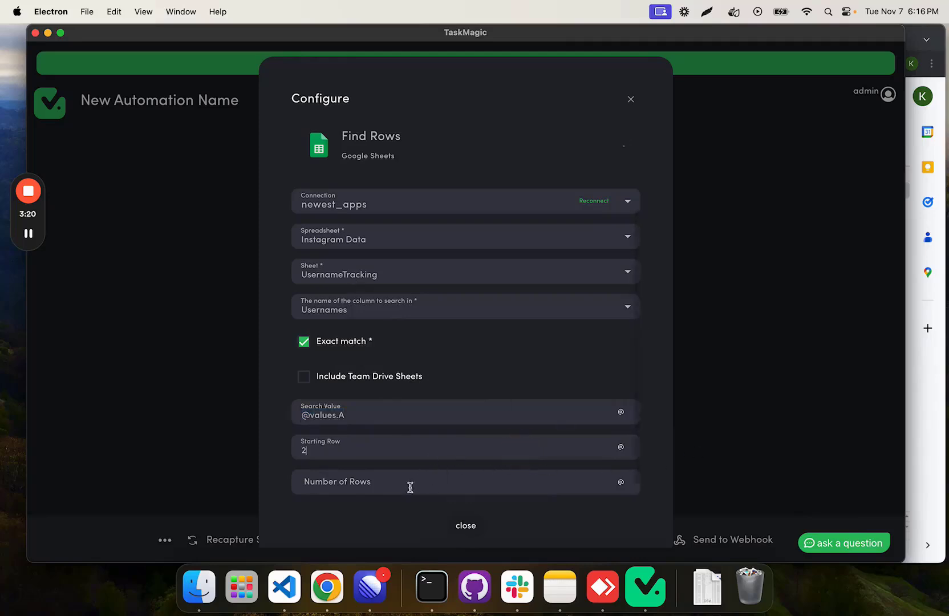
{"action": "left_click", "coordinate": [398, 483]}
{"action": "type", "text": "500"}
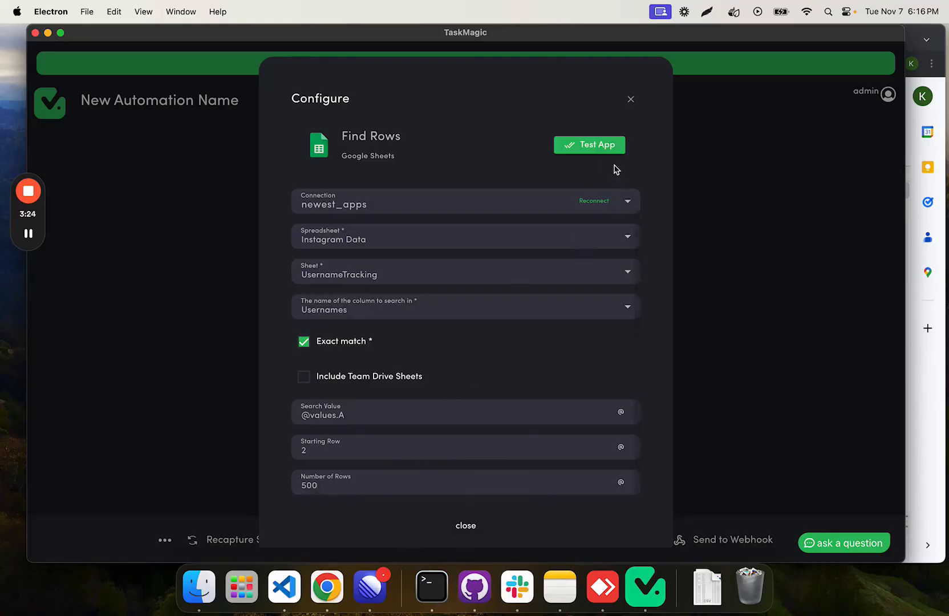
{"action": "left_click", "coordinate": [595, 147]}
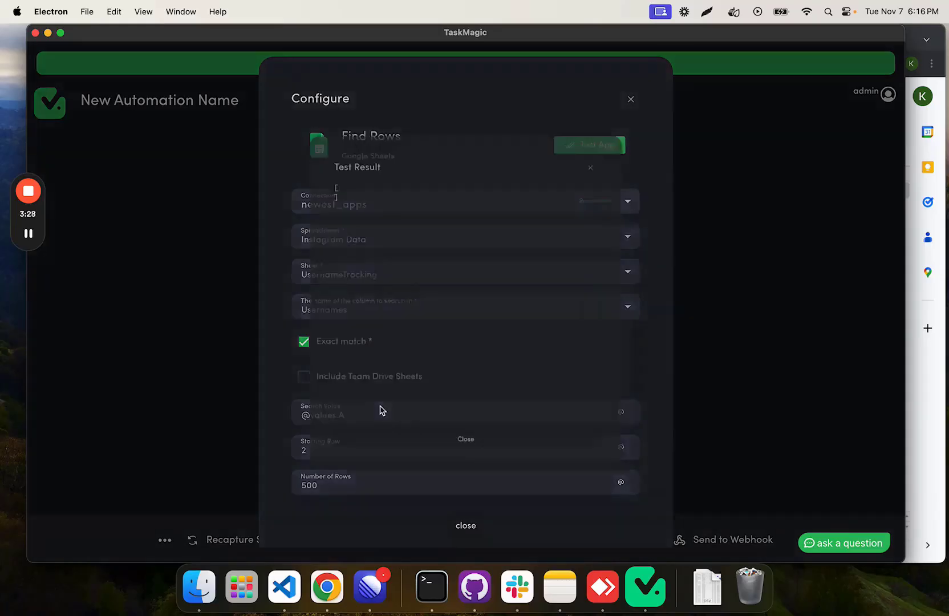
{"action": "left_click", "coordinate": [475, 489]}
Step: Replace the Find Rows Search Value with a sample username from the sheet and test the action again
{"action": "triple_click", "coordinate": [356, 418]}
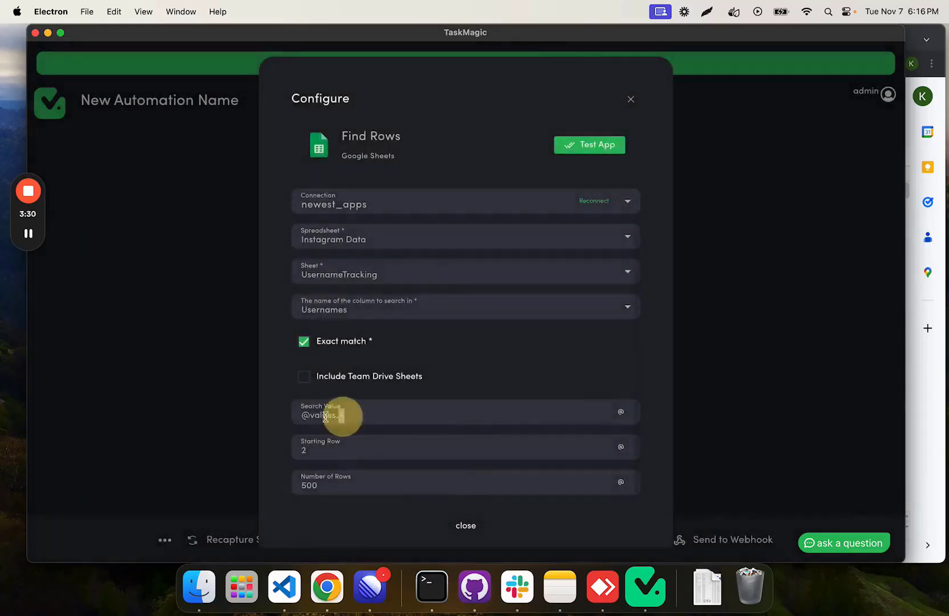
{"action": "type", "text": "yourvone"}
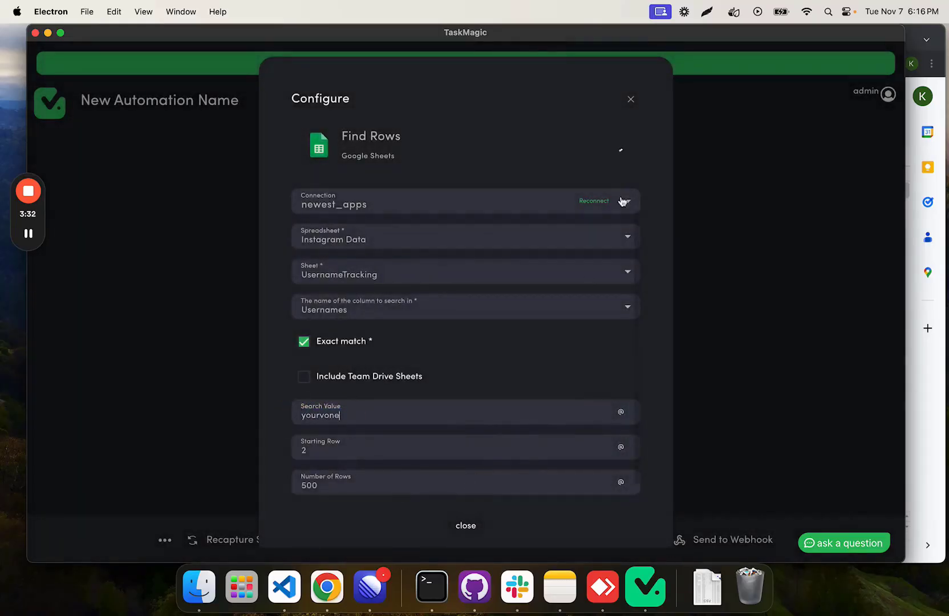
{"action": "left_click", "coordinate": [603, 149]}
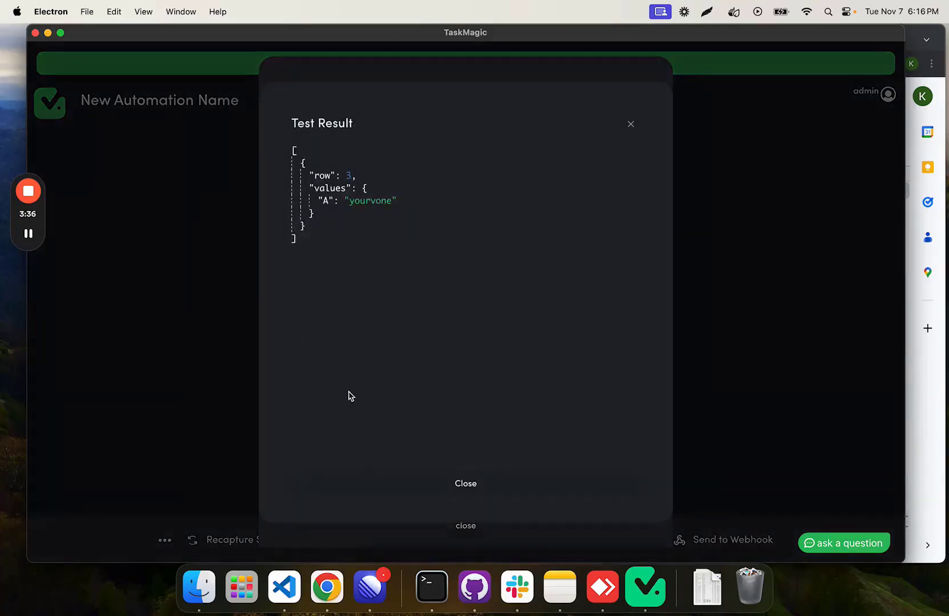
{"action": "double_click", "coordinate": [322, 175]}
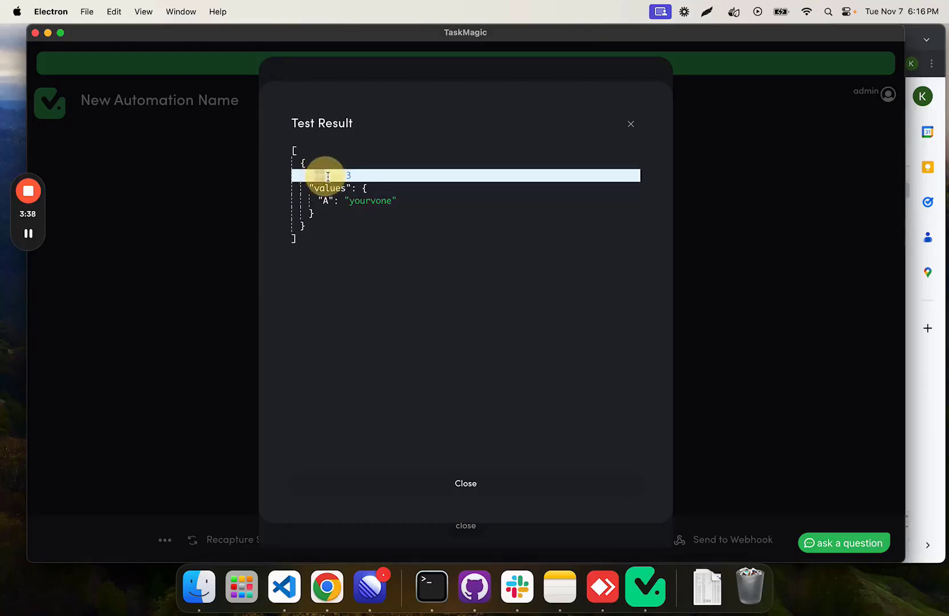
{"action": "left_click", "coordinate": [629, 123]}
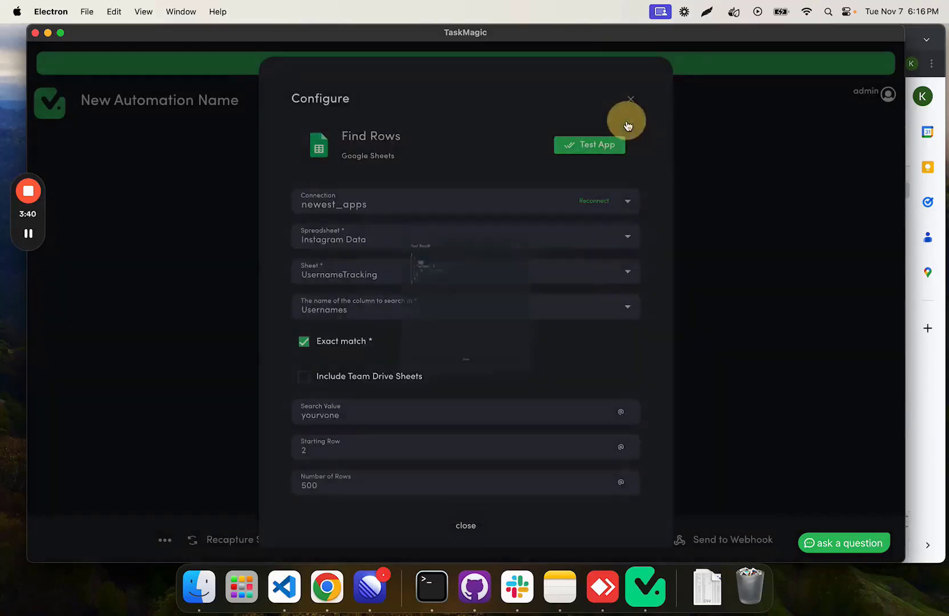
{"action": "left_click", "coordinate": [372, 418]}
{"action": "key", "text": "super+a"}
{"action": "key", "text": "BackSpace"}
{"action": "left_click", "coordinate": [620, 412]}
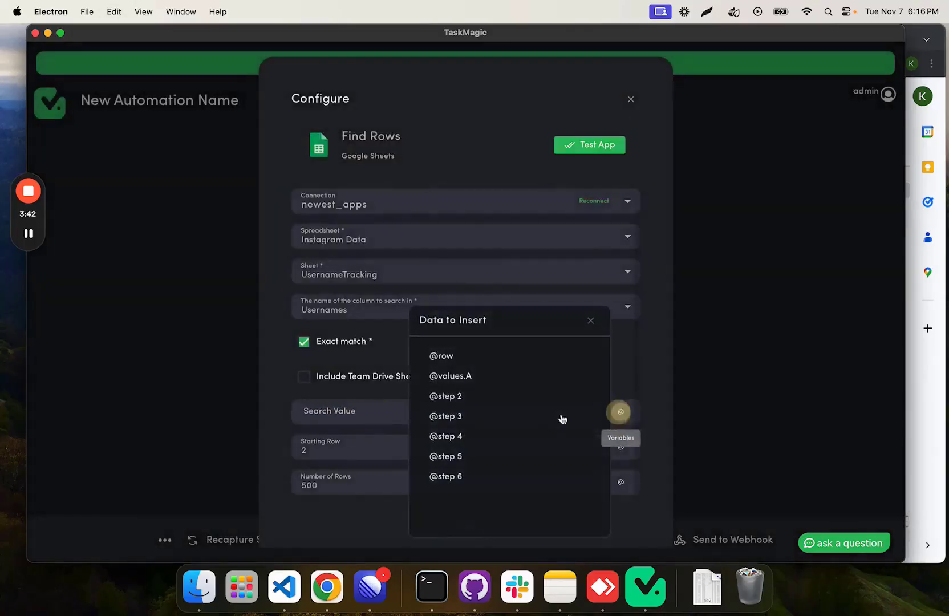
{"action": "left_click", "coordinate": [478, 381]}
{"action": "left_click", "coordinate": [466, 529]}
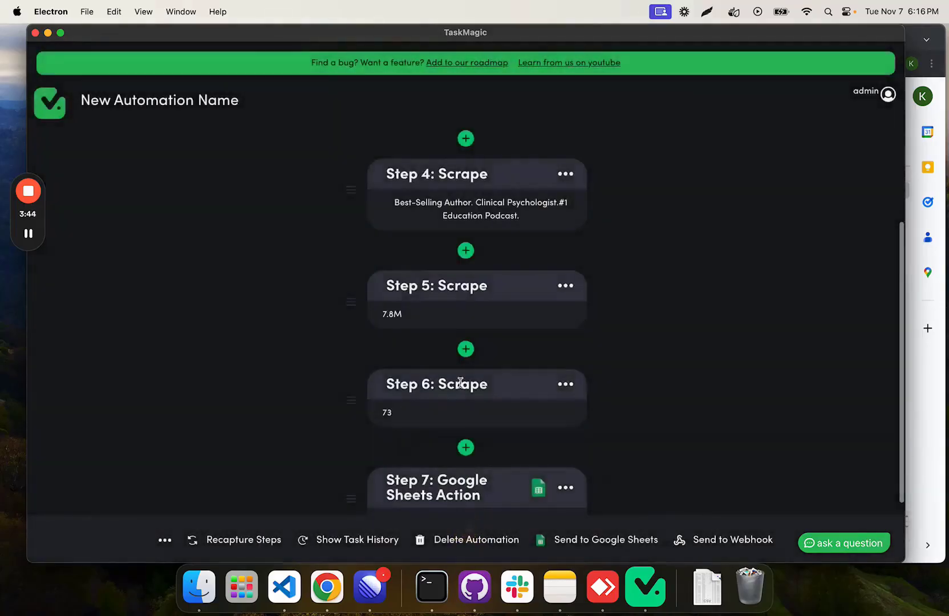
Step: Add another Google Sheets app action after step 7 and set its action to Update Row
{"action": "scroll", "coordinate": [462, 384], "scroll_direction": "down", "scroll_amount": 3}
{"action": "left_click", "coordinate": [463, 450]}
{"action": "left_click", "coordinate": [547, 234]}
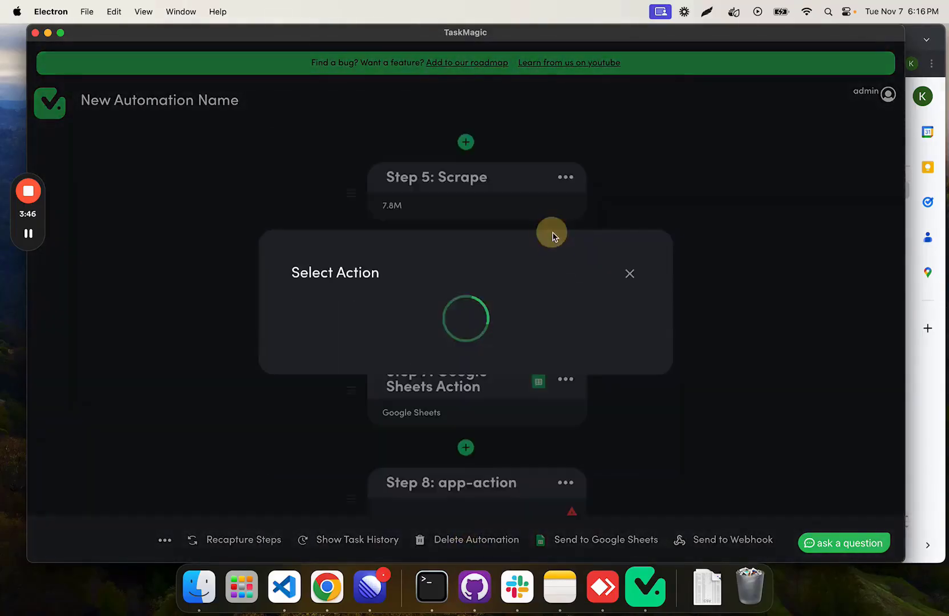
{"action": "type", "text": "google she"}
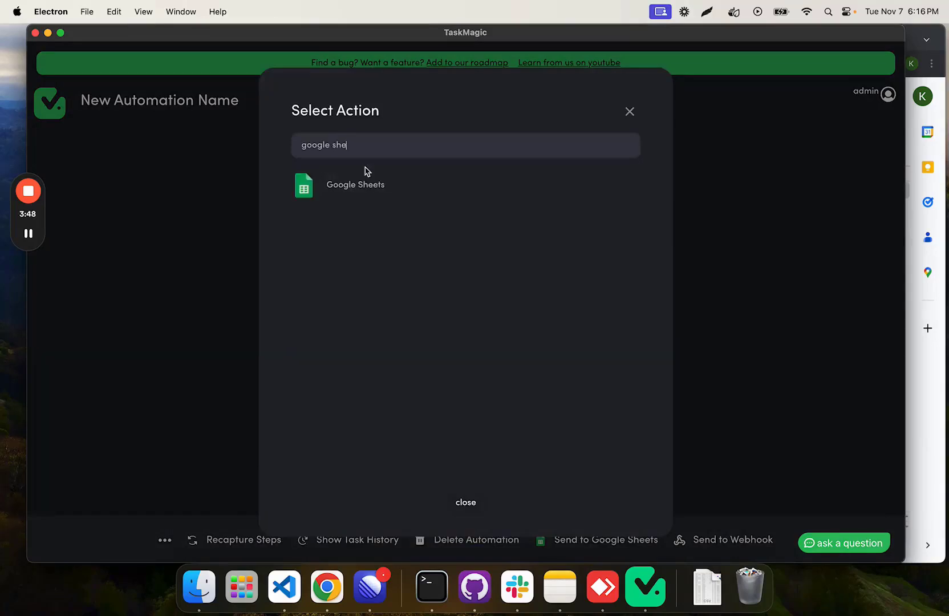
{"action": "left_click", "coordinate": [363, 176]}
{"action": "left_click", "coordinate": [378, 195]}
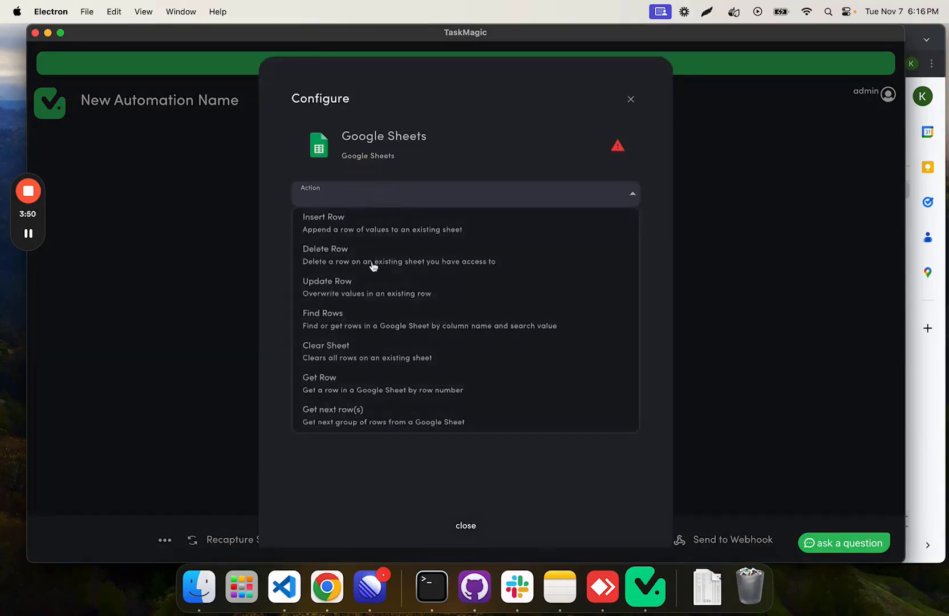
{"action": "left_click", "coordinate": [370, 296]}
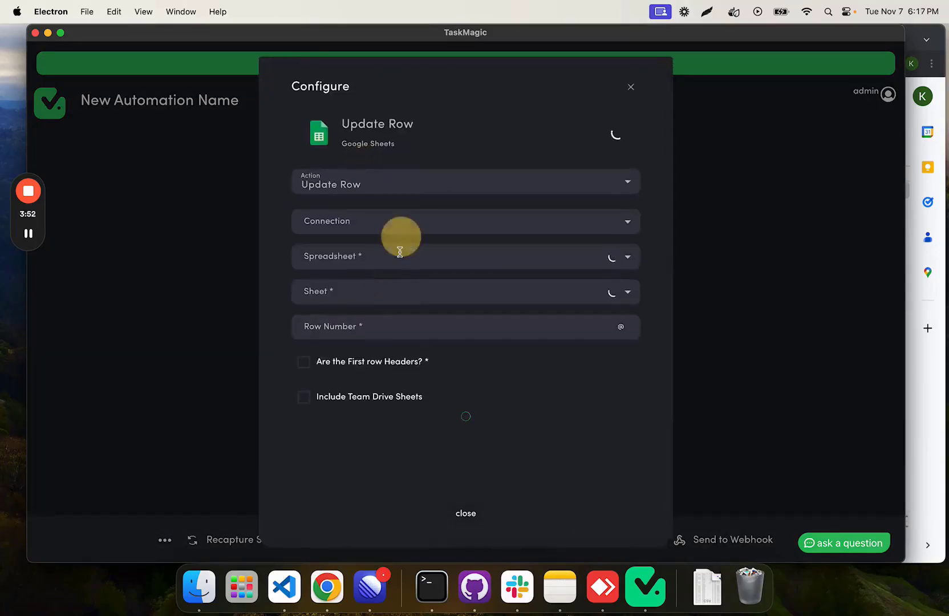
Step: Connect Update Row through newest_apps and choose the Instagram Data spreadsheet with its UsernameTracking sheet
{"action": "left_click", "coordinate": [422, 229]}
{"action": "left_click", "coordinate": [390, 324]}
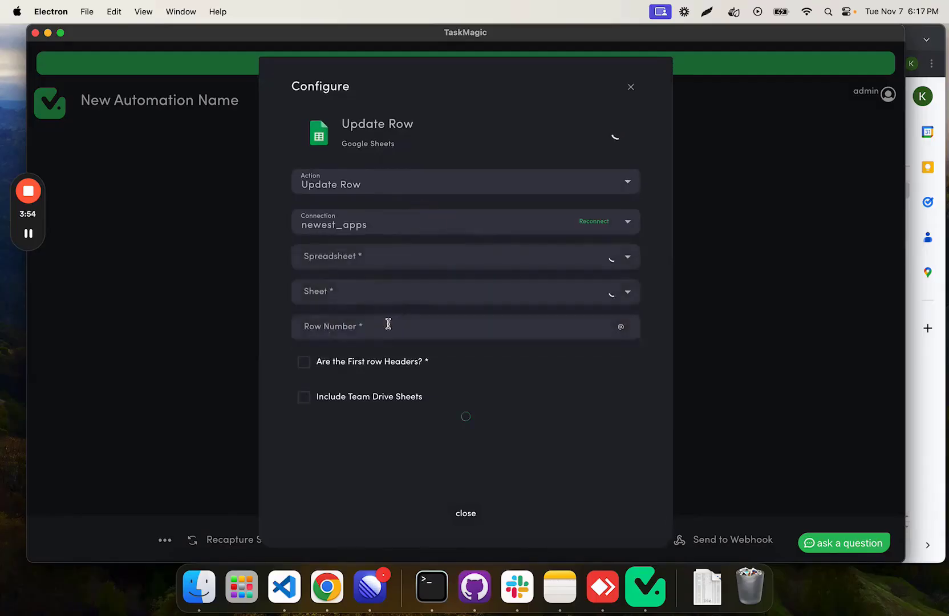
{"action": "left_click", "coordinate": [398, 248]}
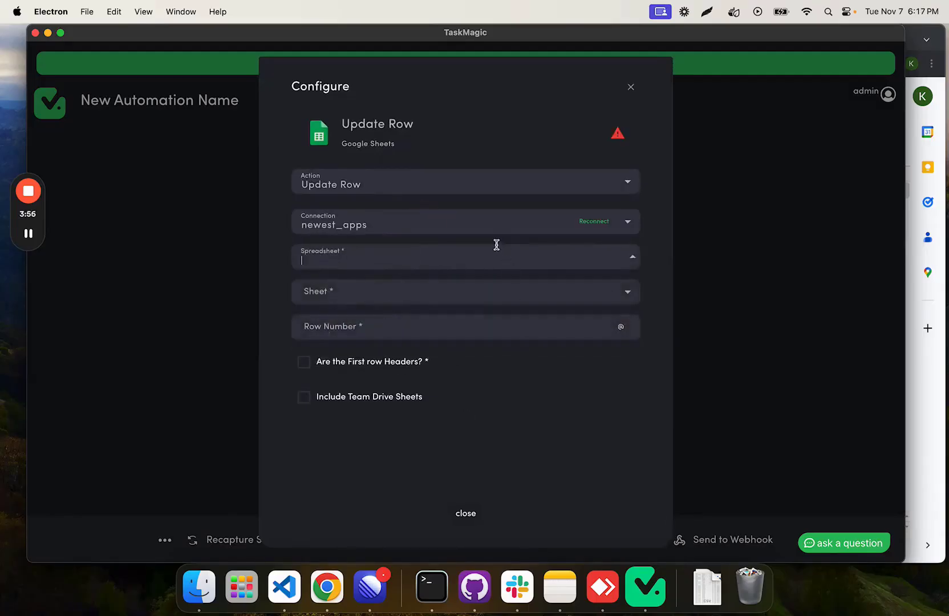
{"action": "left_click", "coordinate": [485, 266]}
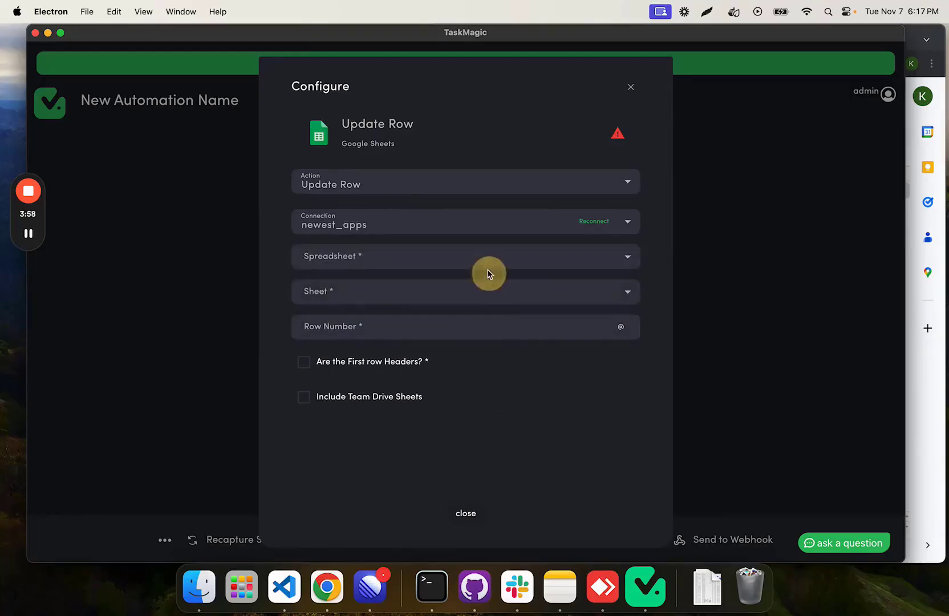
{"action": "left_click", "coordinate": [378, 290]}
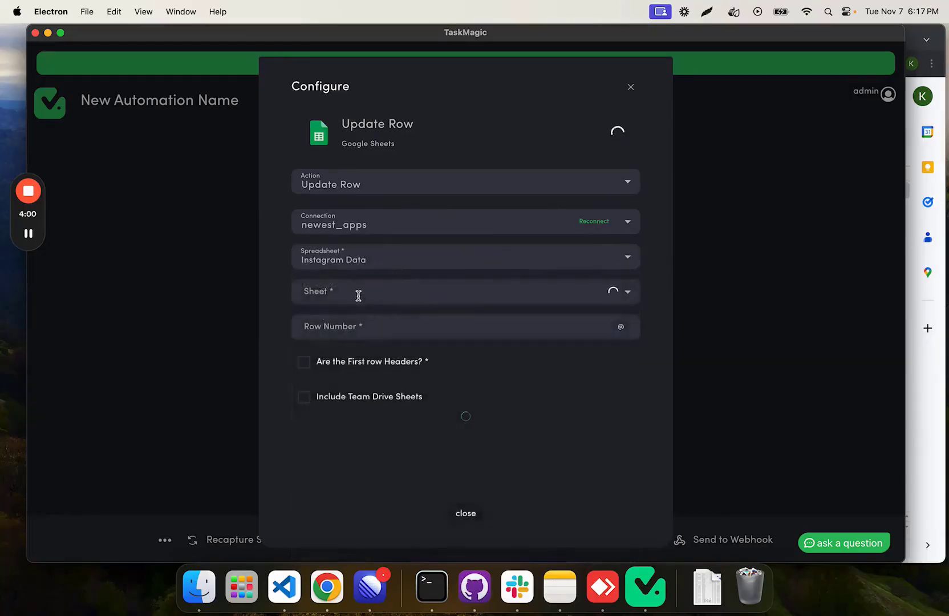
{"action": "left_click", "coordinate": [447, 296]}
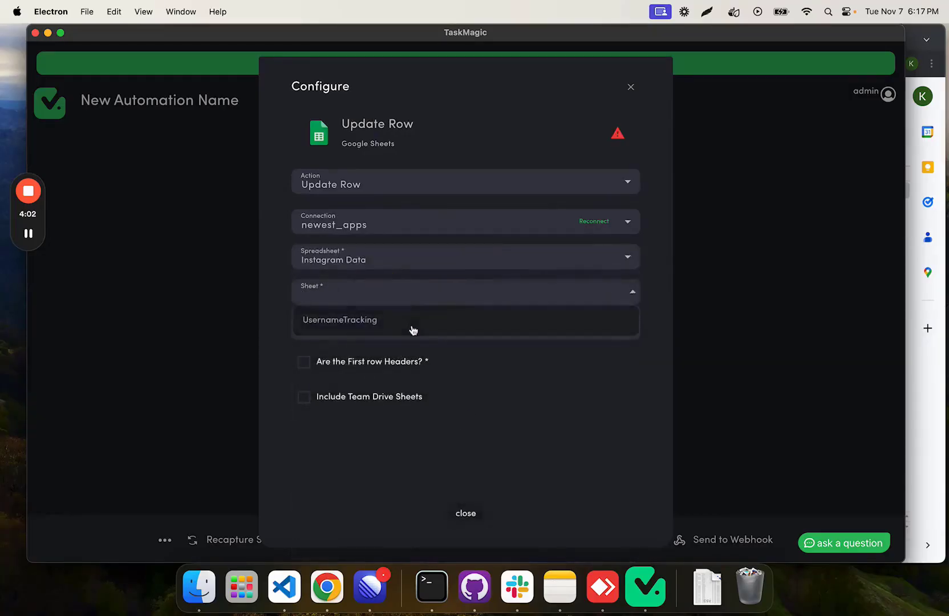
{"action": "left_click", "coordinate": [412, 329]}
{"action": "left_click", "coordinate": [429, 331]}
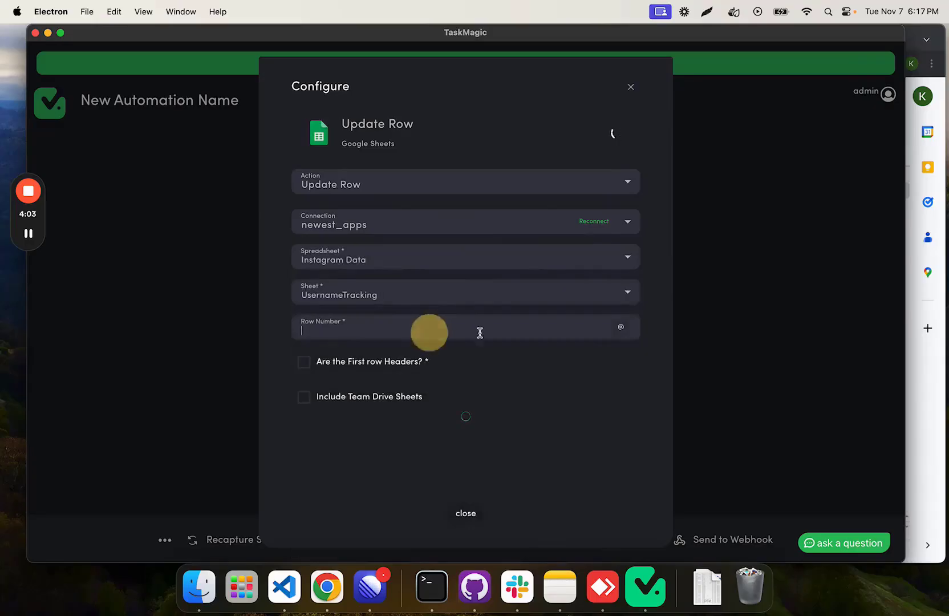
{"action": "left_click", "coordinate": [621, 328]}
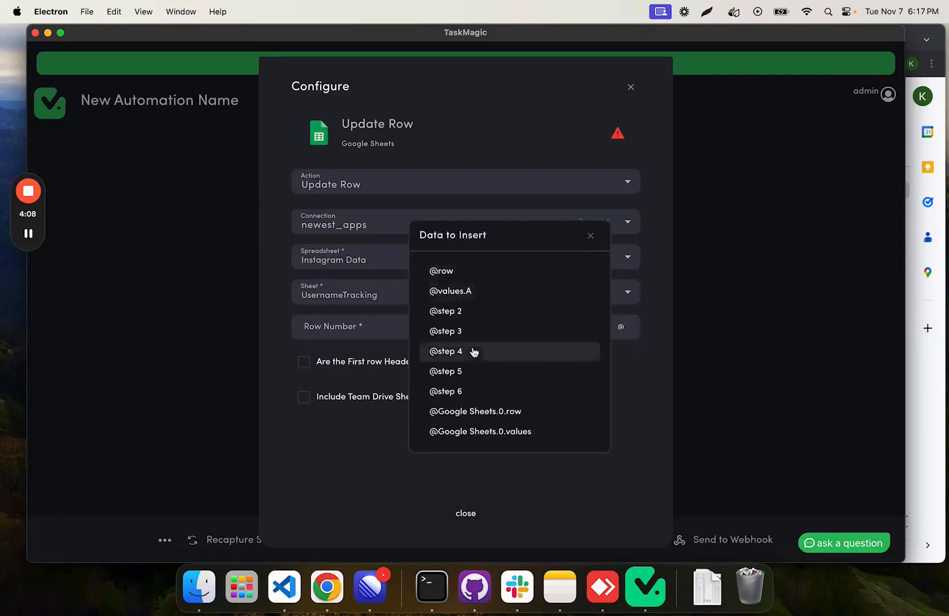
{"action": "left_click", "coordinate": [458, 415]}
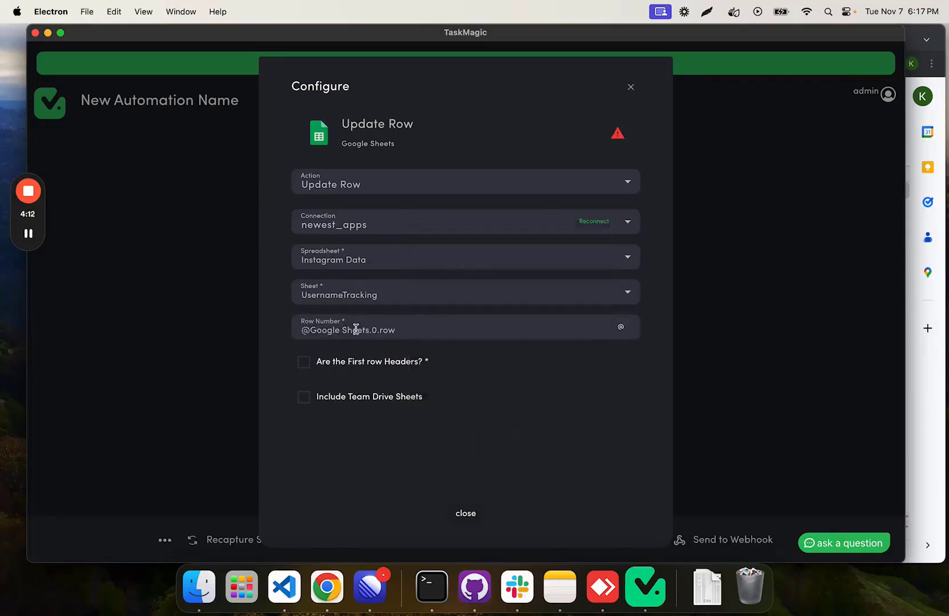
{"action": "left_click", "coordinate": [621, 326]}
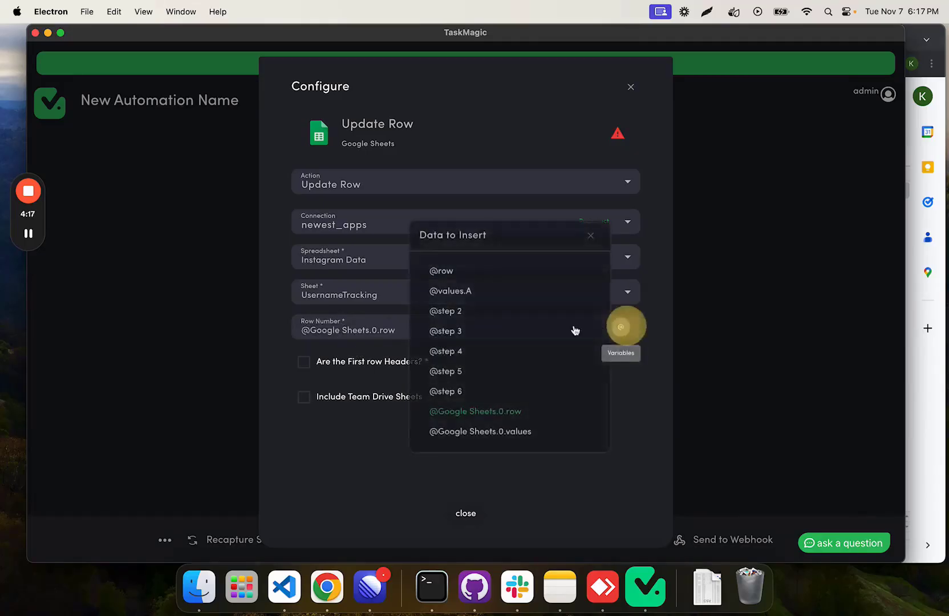
{"action": "left_click", "coordinate": [592, 235]}
{"action": "left_click", "coordinate": [304, 361]}
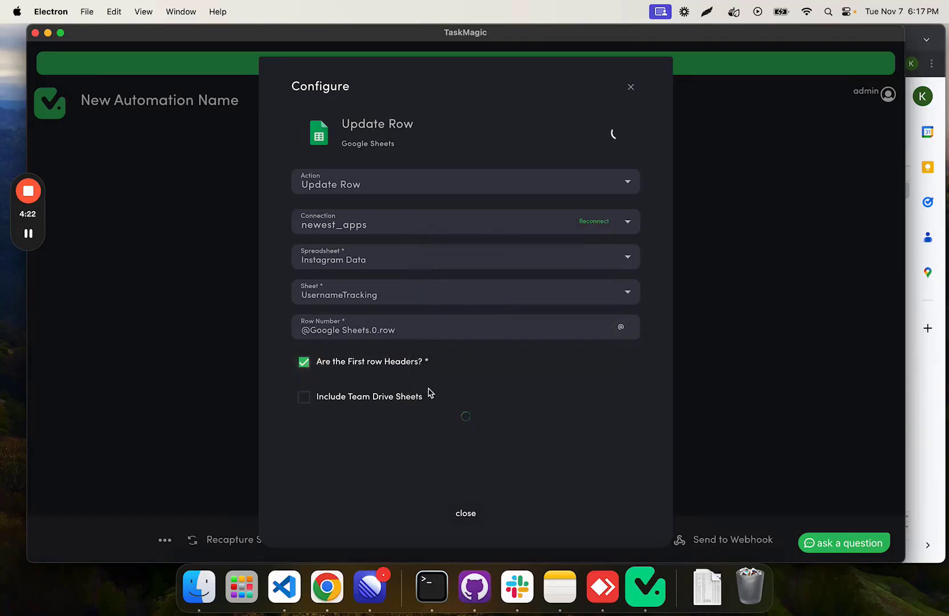
{"action": "scroll", "coordinate": [430, 332], "scroll_direction": "down", "scroll_amount": 4}
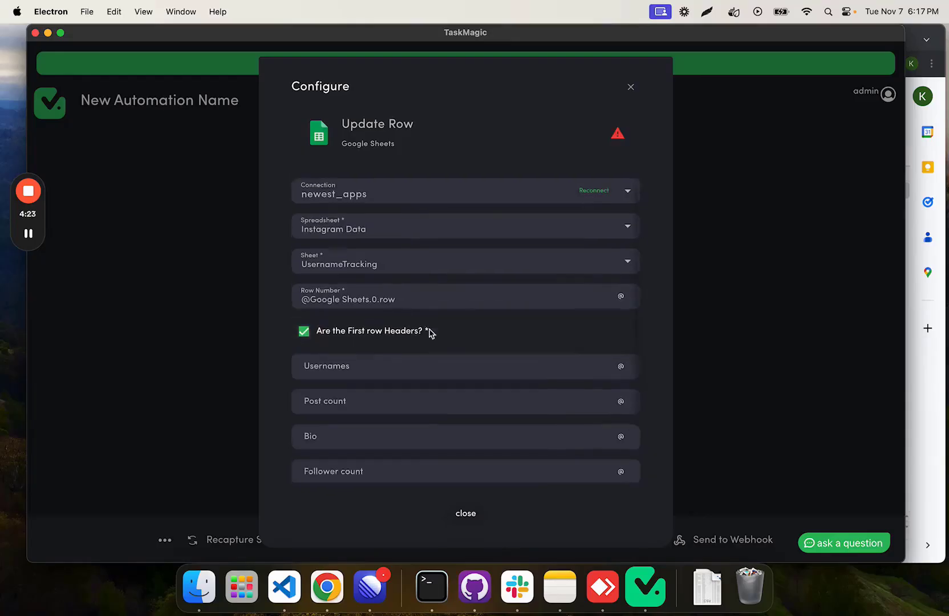
{"action": "left_click", "coordinate": [622, 294]}
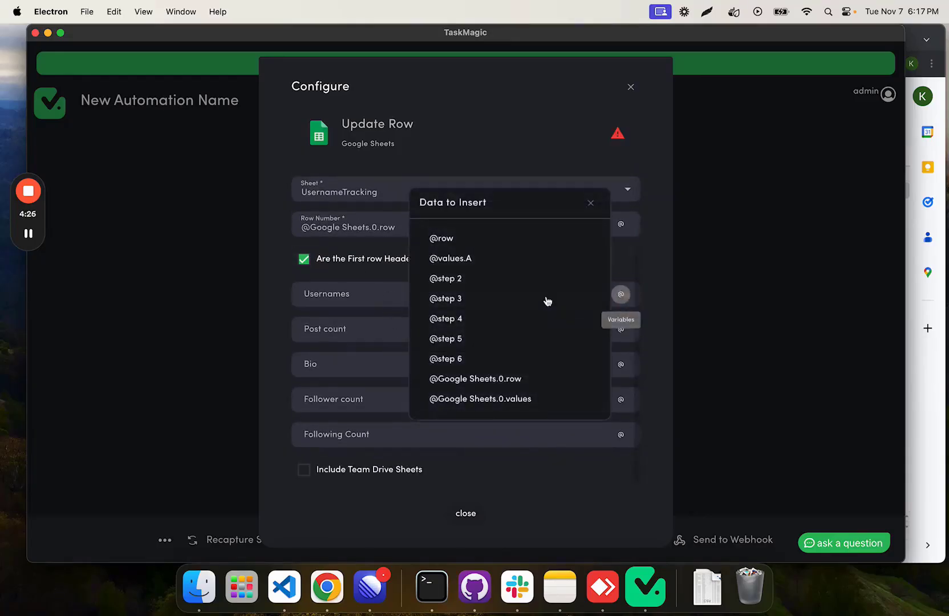
{"action": "left_click", "coordinate": [492, 259]}
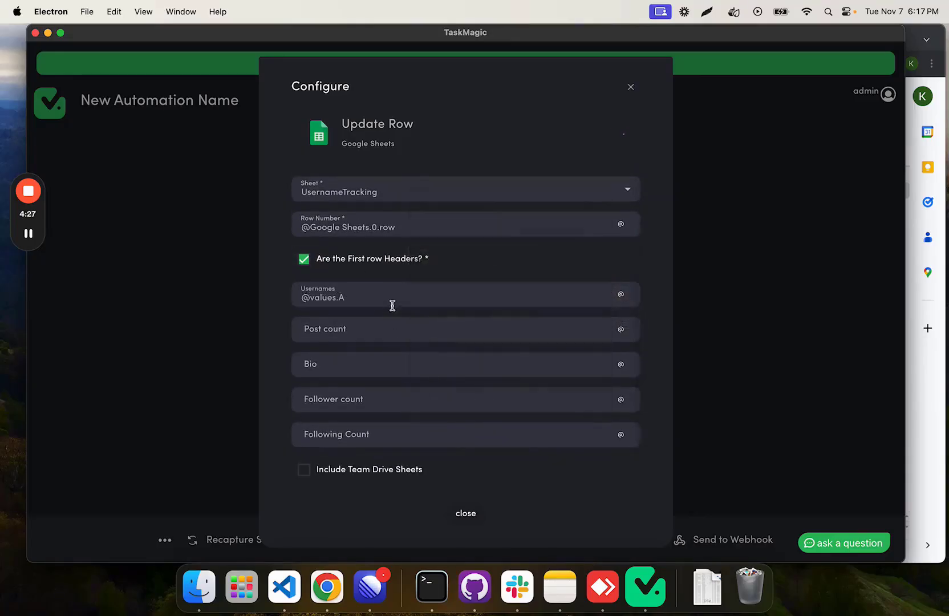
{"action": "left_click", "coordinate": [621, 329]}
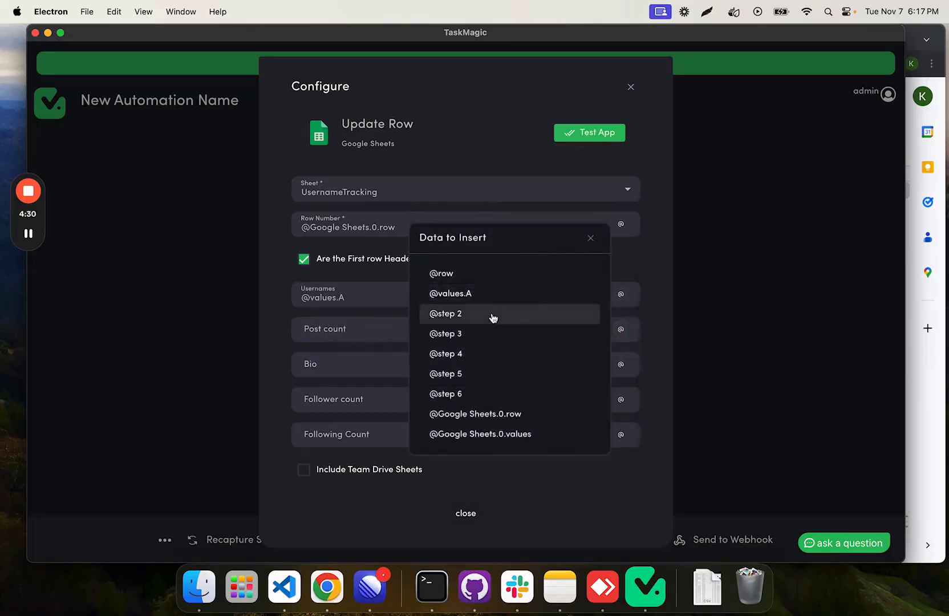
{"action": "left_click", "coordinate": [465, 338]}
{"action": "left_click", "coordinate": [621, 375]}
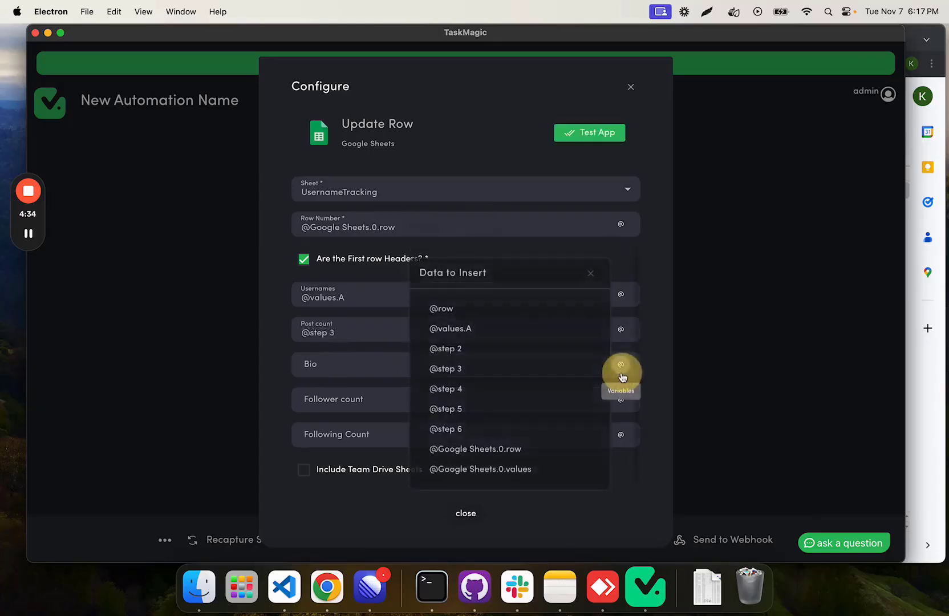
{"action": "left_click", "coordinate": [508, 388]}
{"action": "left_click", "coordinate": [621, 399]}
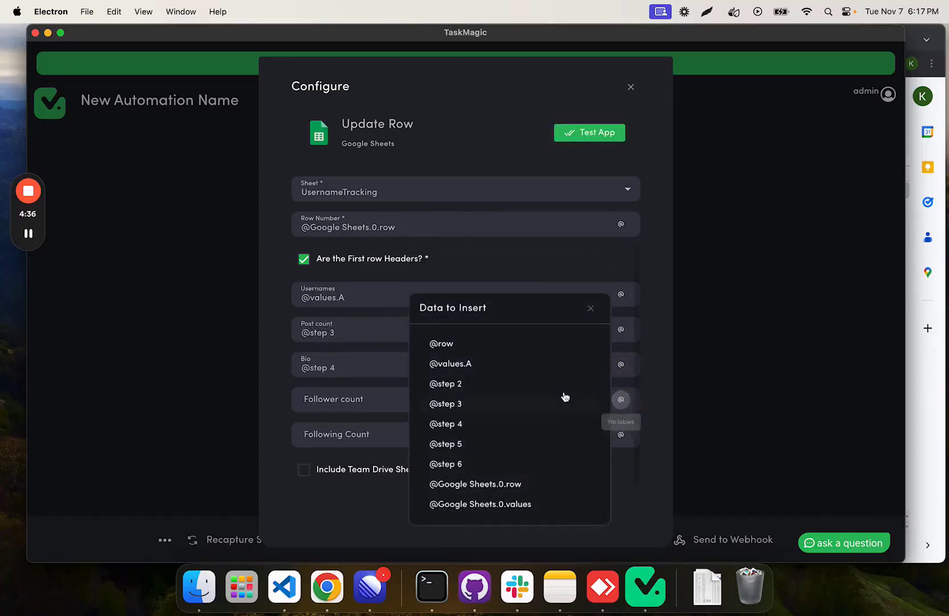
{"action": "left_click", "coordinate": [498, 444]}
{"action": "left_click", "coordinate": [621, 435]}
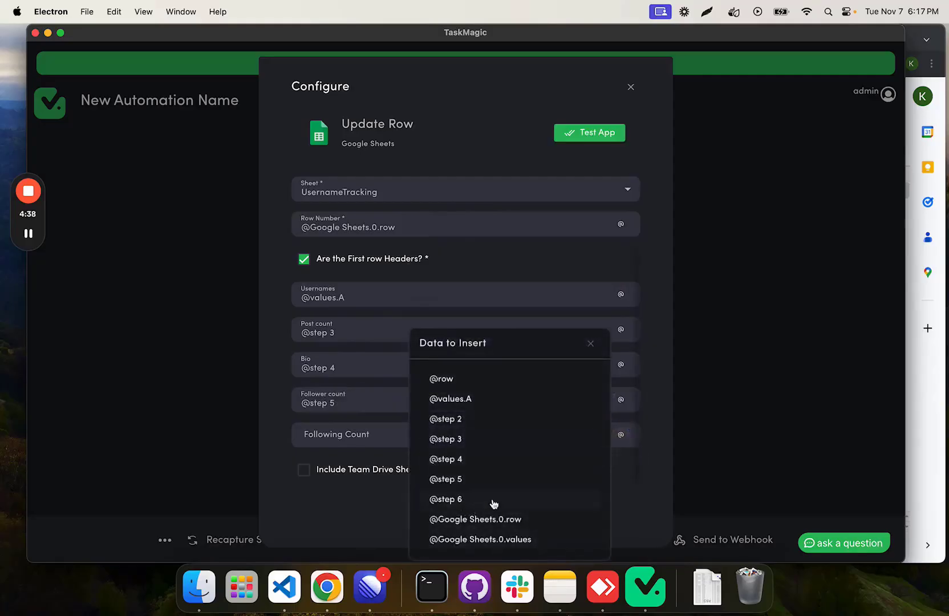
{"action": "left_click", "coordinate": [493, 501]}
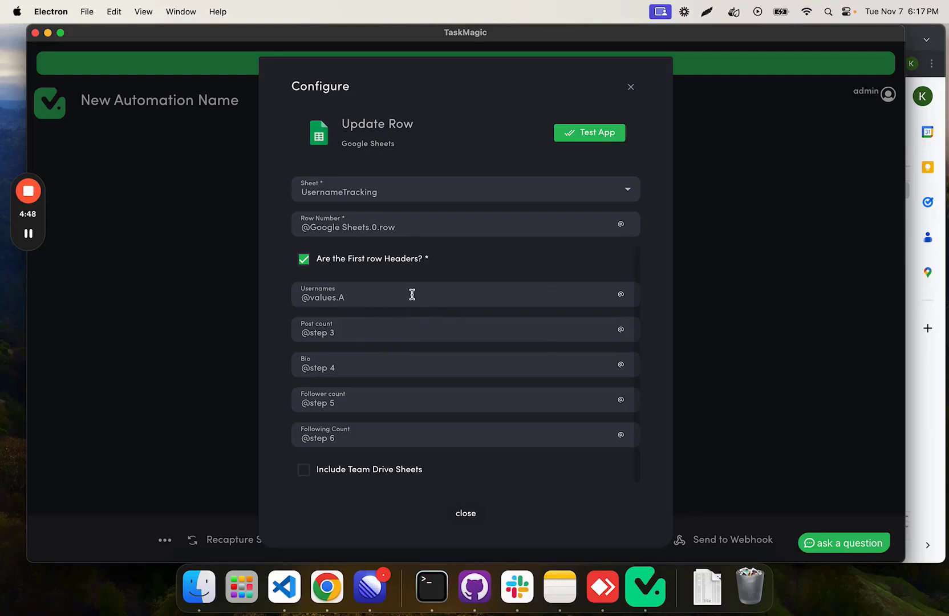
Step: Replace the Update Row Usernames variable with a sample username and set the Row Number to 4
{"action": "triple_click", "coordinate": [303, 299]}
{"action": "type", "text": "yourvone"}
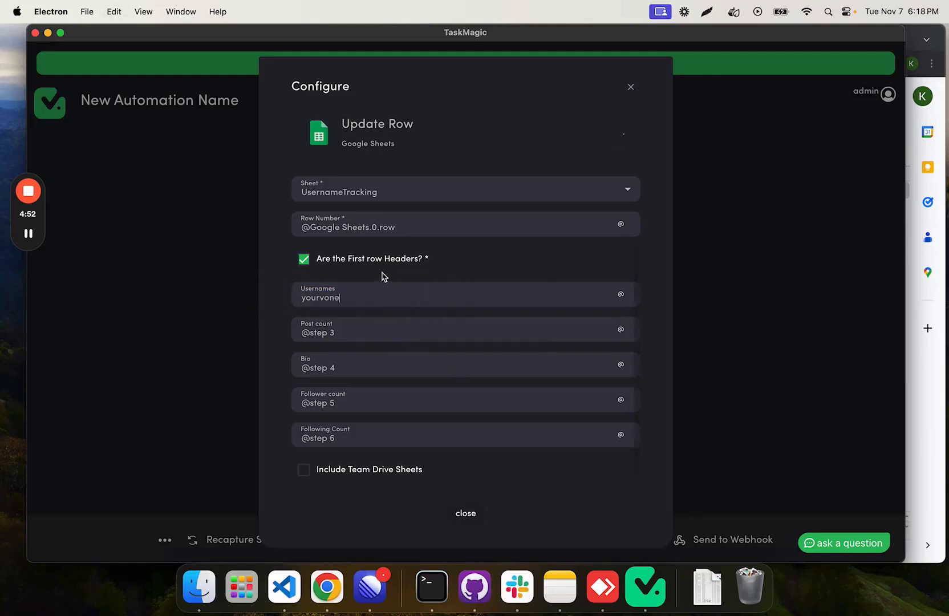
{"action": "triple_click", "coordinate": [298, 244]}
{"action": "type", "text": "3"}
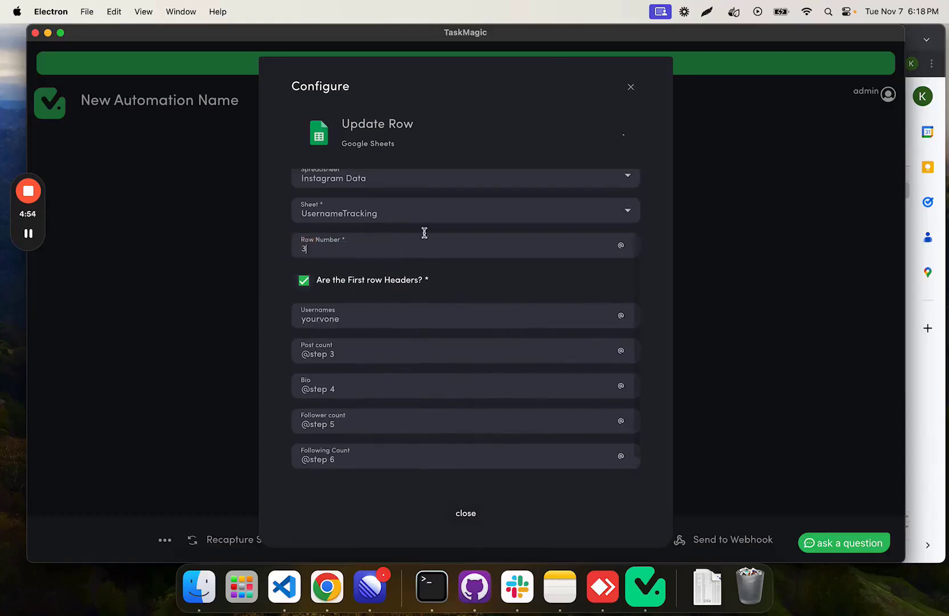
{"action": "scroll", "coordinate": [424, 233], "scroll_direction": "down", "scroll_amount": 1}
{"action": "type", "text": "4"}
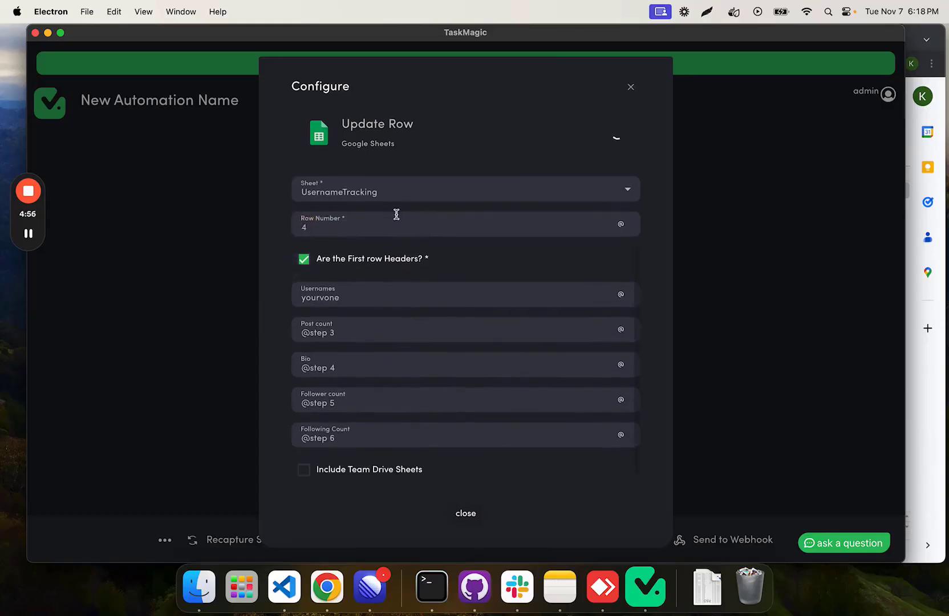
Step: Test the Update Row action and check the written row in the Instagram Data spreadsheet
{"action": "left_click", "coordinate": [608, 141]}
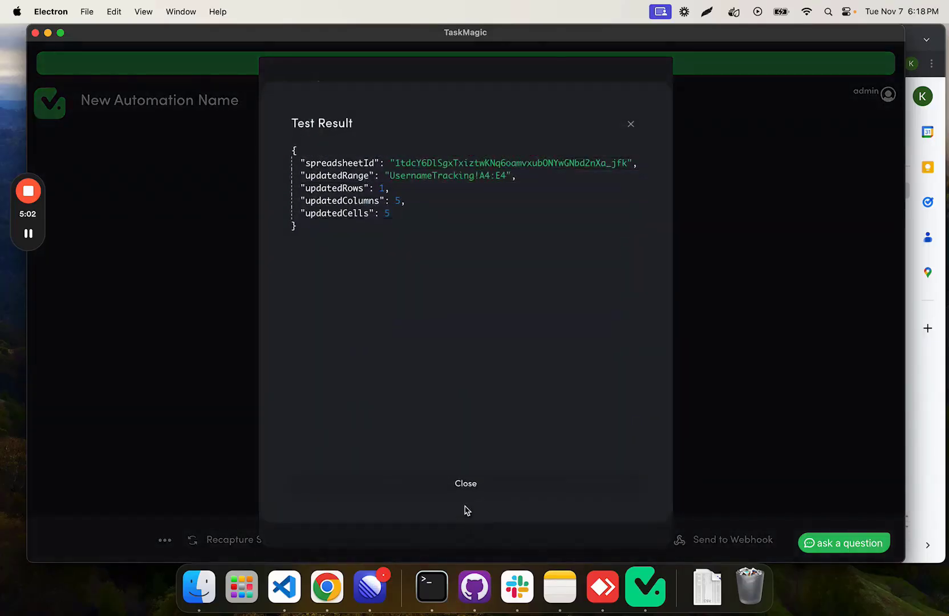
{"action": "left_click", "coordinate": [456, 482]}
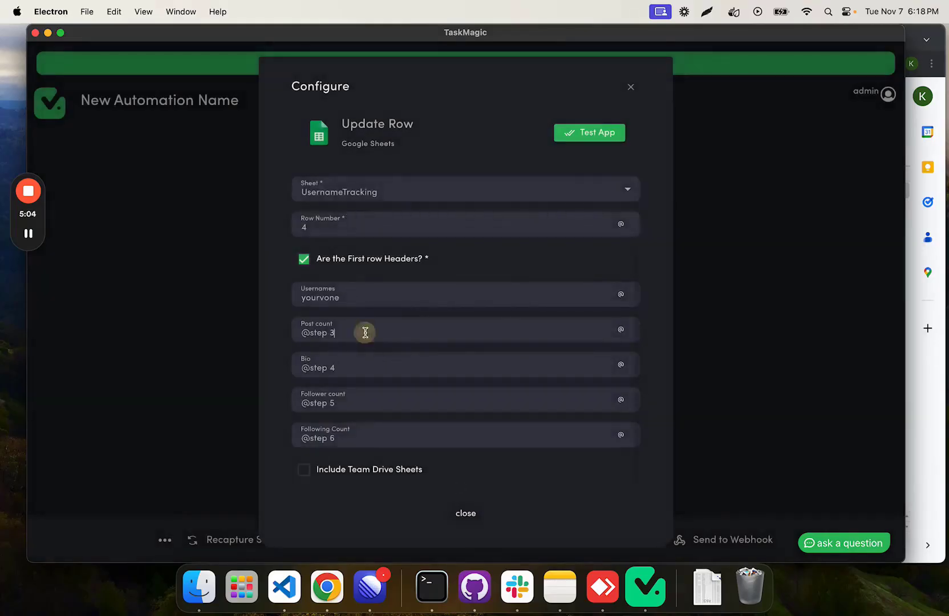
{"action": "left_click_drag", "start_coordinate": [364, 330], "coordinate": [281, 333]}
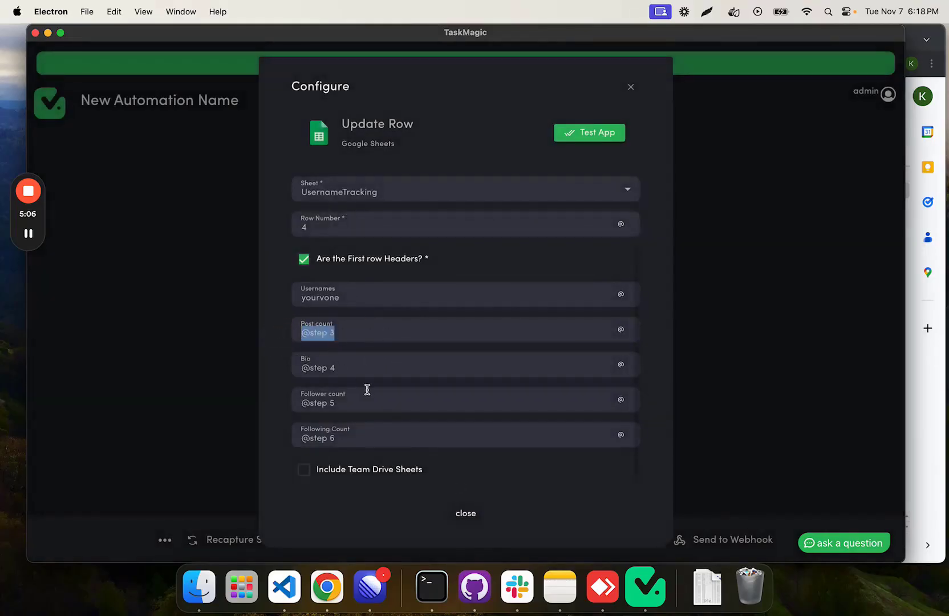
{"action": "left_click_drag", "start_coordinate": [343, 333], "coordinate": [304, 332]}
{"action": "left_click", "coordinate": [918, 409]}
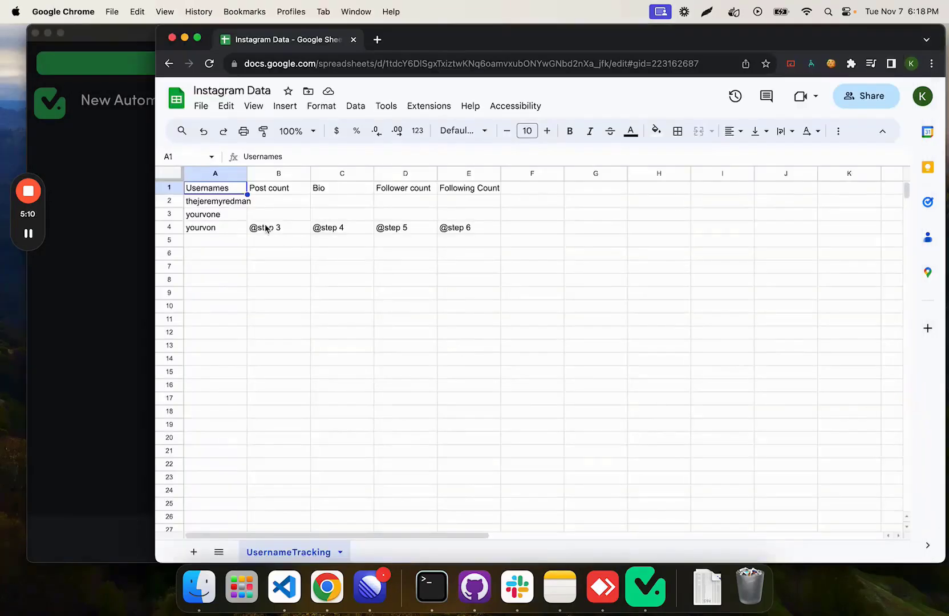
Step: Clear the test values from cells B4:E4 of the UsernameTracking sheet
{"action": "left_click_drag", "start_coordinate": [265, 229], "coordinate": [288, 226]}
{"action": "left_click", "coordinate": [527, 233]}
{"action": "key", "text": "Delete"}
{"action": "left_click", "coordinate": [124, 273]}
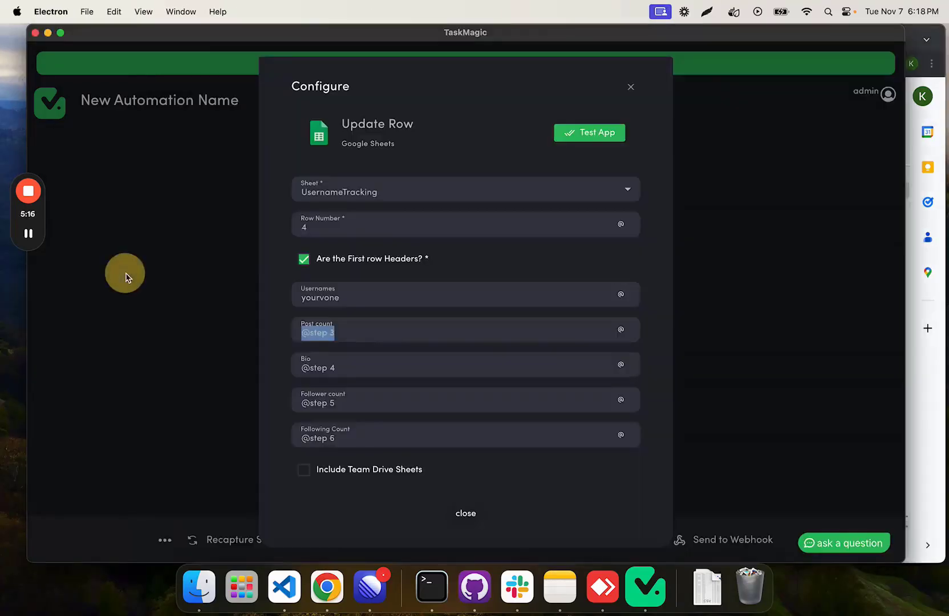
{"action": "left_click", "coordinate": [465, 513]}
{"action": "scroll", "coordinate": [549, 328], "scroll_direction": "down", "scroll_amount": 3}
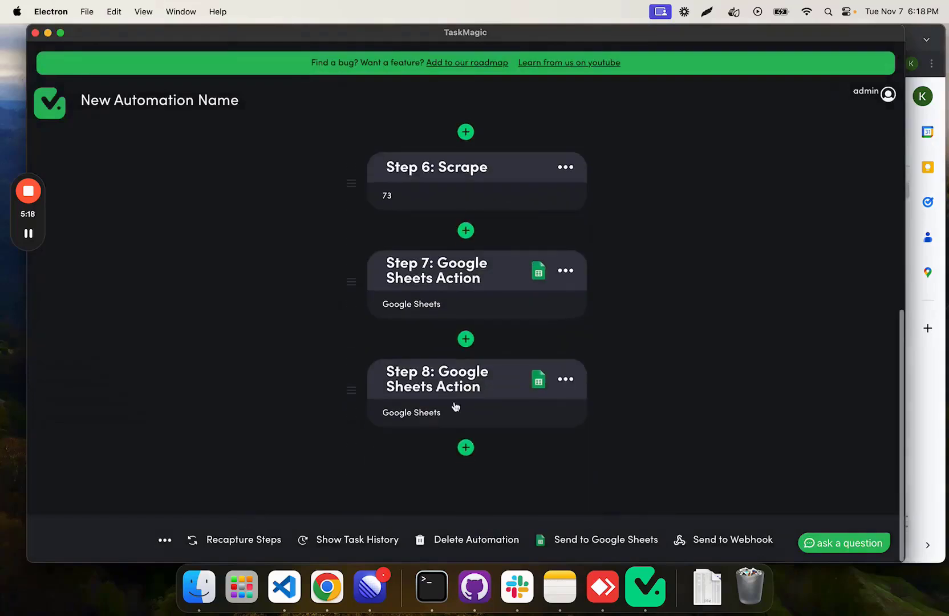
{"action": "left_click", "coordinate": [445, 414]}
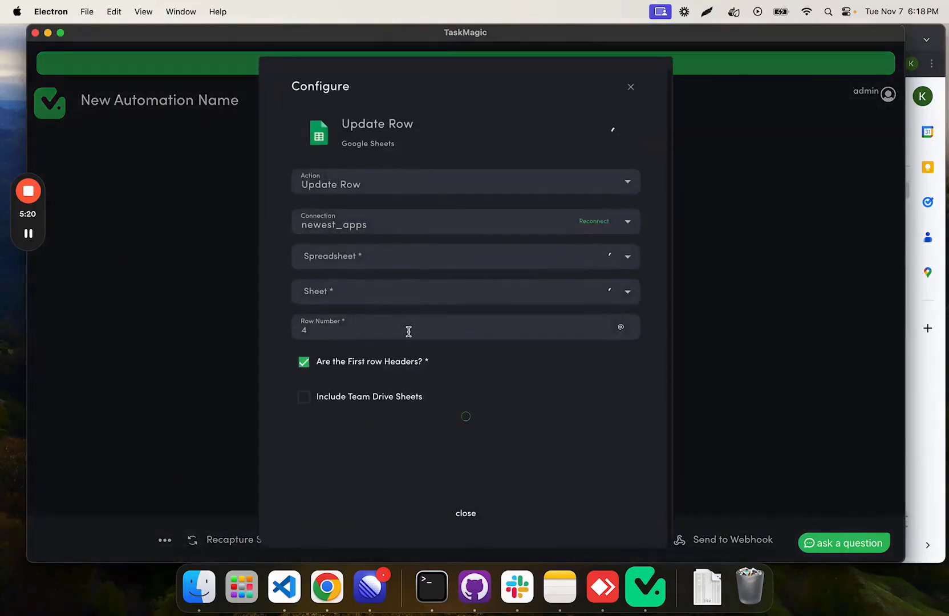
{"action": "left_click", "coordinate": [621, 327]}
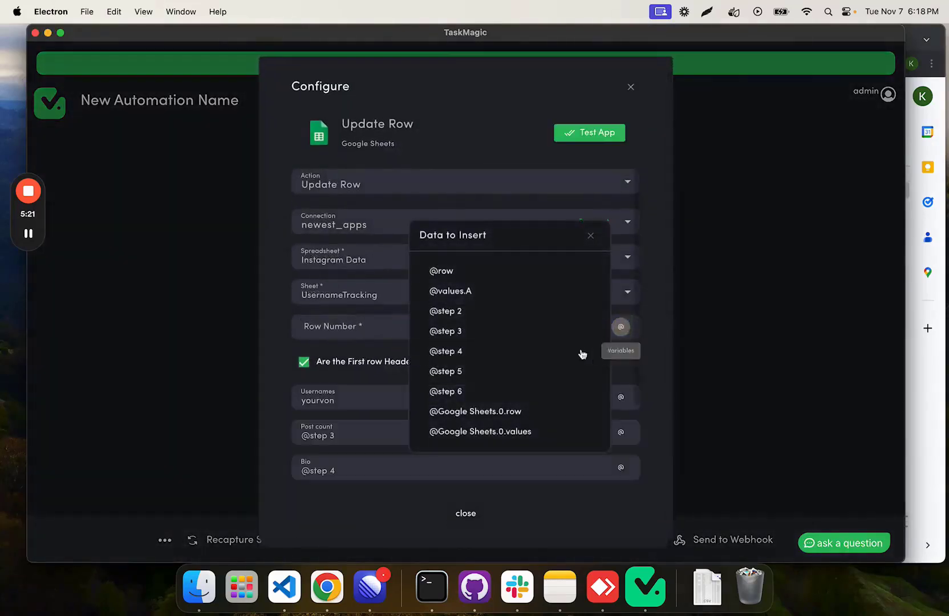
{"action": "left_click", "coordinate": [503, 410]}
{"action": "double_click", "coordinate": [383, 399]}
{"action": "key", "text": "BackSpace"}
{"action": "left_click", "coordinate": [620, 396]}
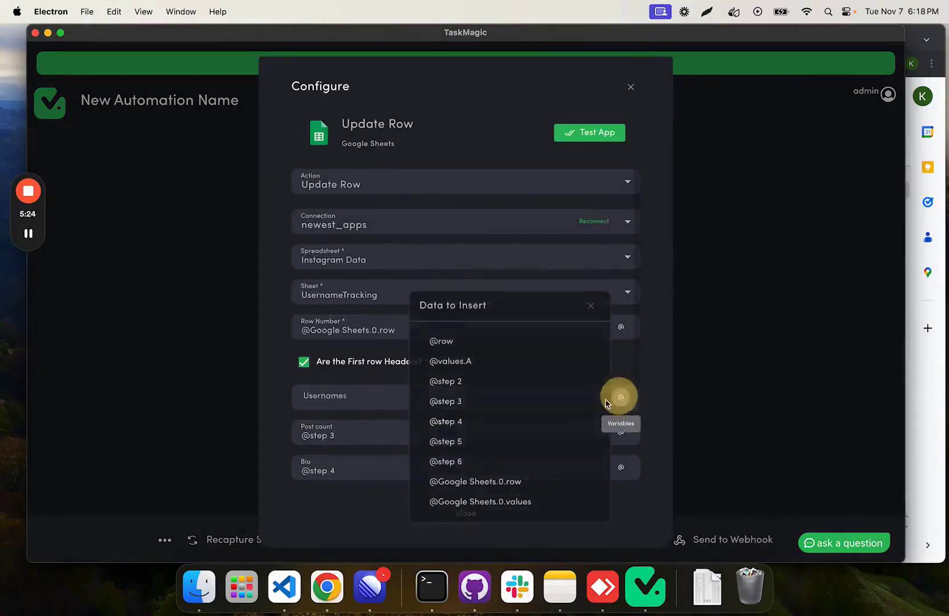
{"action": "left_click", "coordinate": [477, 363]}
{"action": "left_click", "coordinate": [465, 513]}
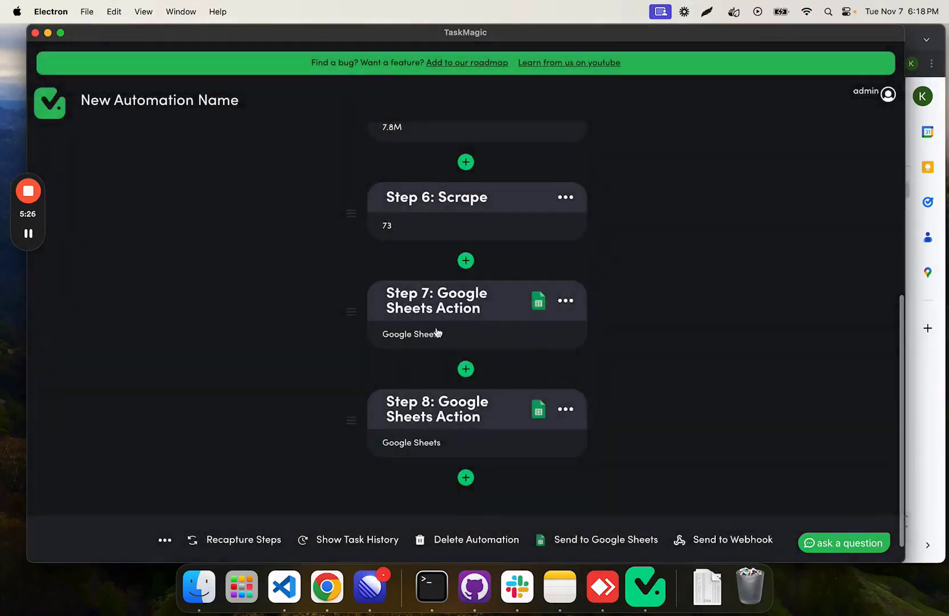
Step: Check the Google Sheets New Row trigger for new data with option 1 selected, and save the trigger
{"action": "scroll", "coordinate": [438, 333], "scroll_direction": "up", "scroll_amount": 15}
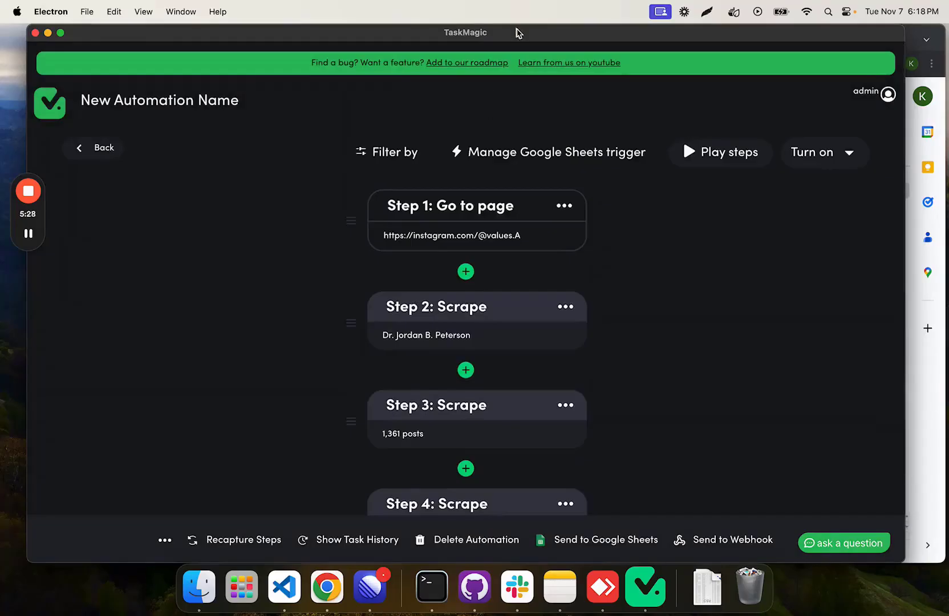
{"action": "left_click_drag", "start_coordinate": [518, 32], "coordinate": [530, 33]}
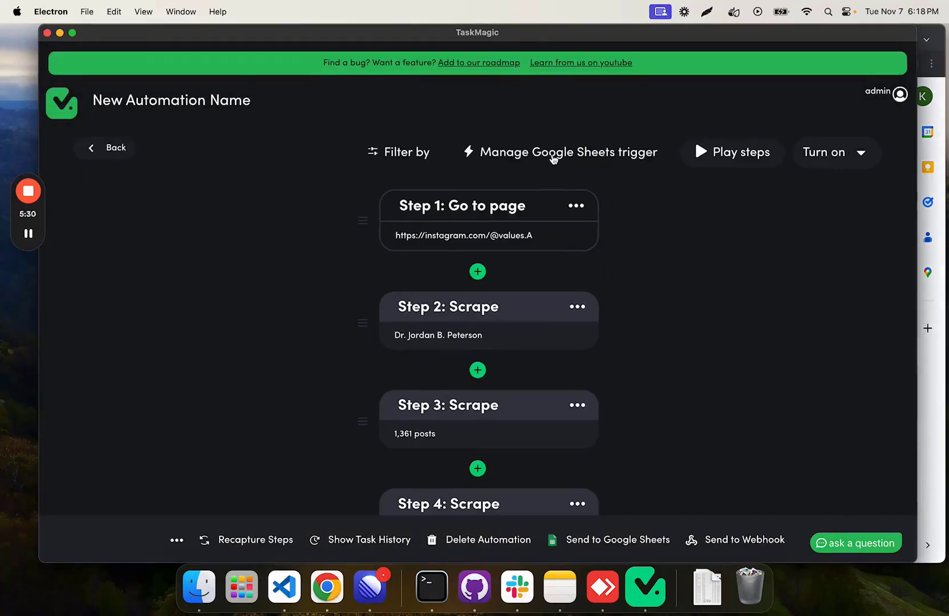
{"action": "left_click", "coordinate": [540, 158]}
{"action": "left_click", "coordinate": [463, 303]}
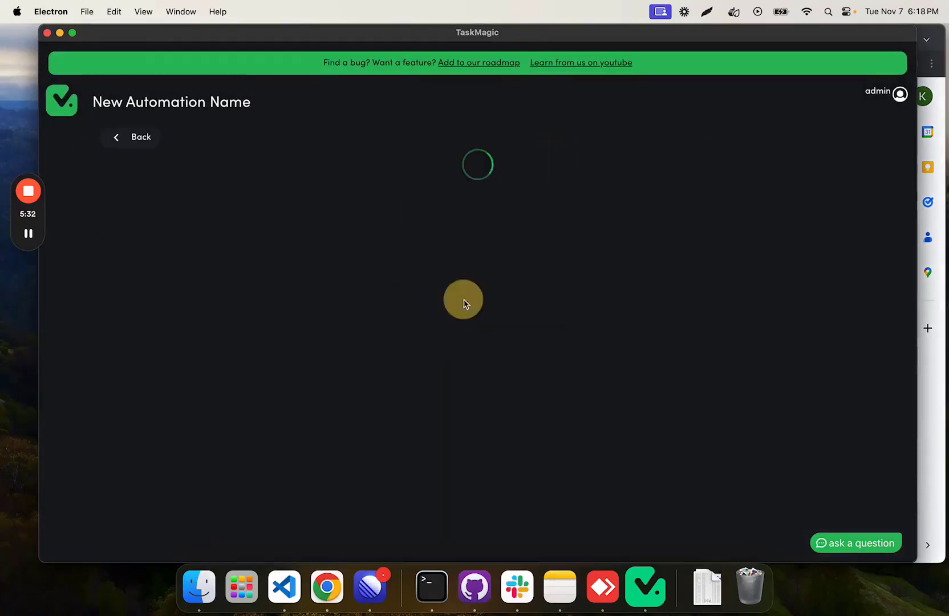
{"action": "scroll", "coordinate": [445, 394], "scroll_direction": "down", "scroll_amount": 3}
{"action": "scroll", "coordinate": [469, 556], "scroll_direction": "down", "scroll_amount": 1}
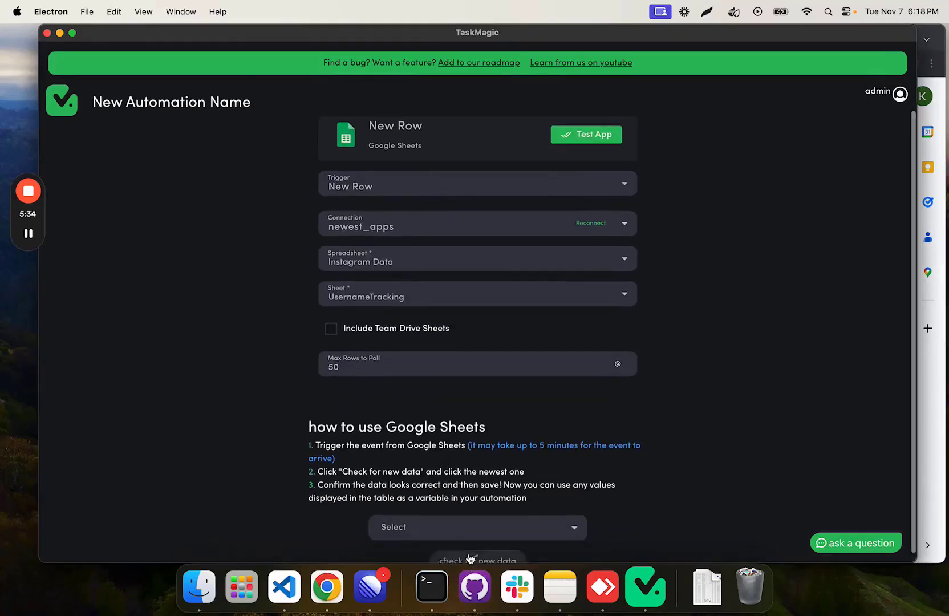
{"action": "left_click", "coordinate": [464, 518]}
{"action": "left_click", "coordinate": [467, 544]}
{"action": "scroll", "coordinate": [461, 474], "scroll_direction": "down", "scroll_amount": 5}
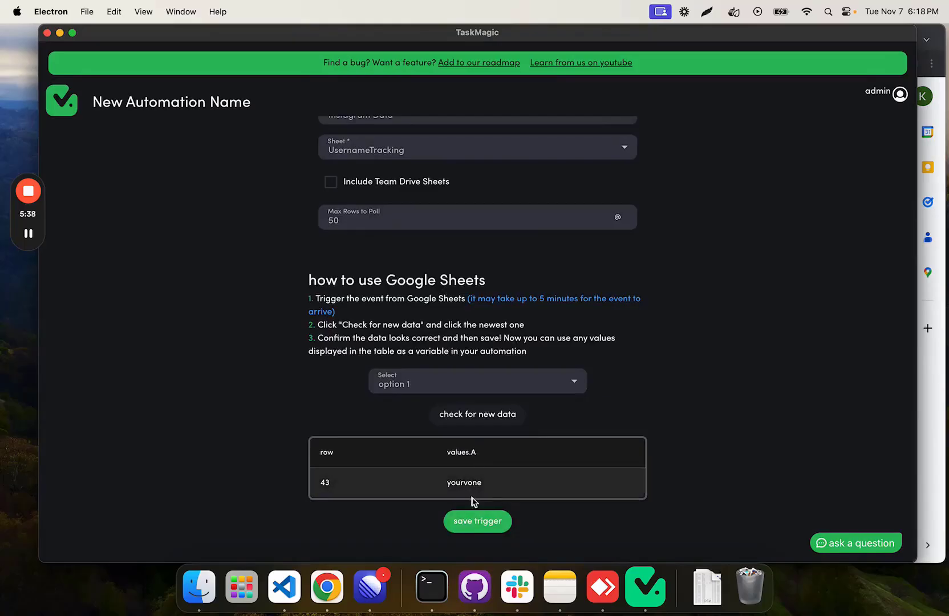
{"action": "left_click", "coordinate": [483, 528]}
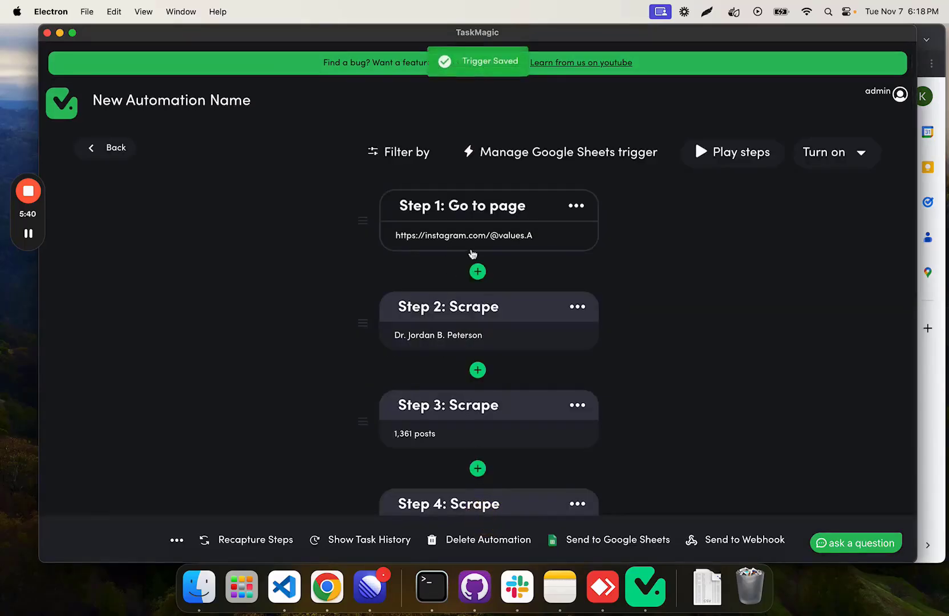
Step: Play the automation's steps from the desktop computer
{"action": "scroll", "coordinate": [468, 295], "scroll_direction": "down", "scroll_amount": 10}
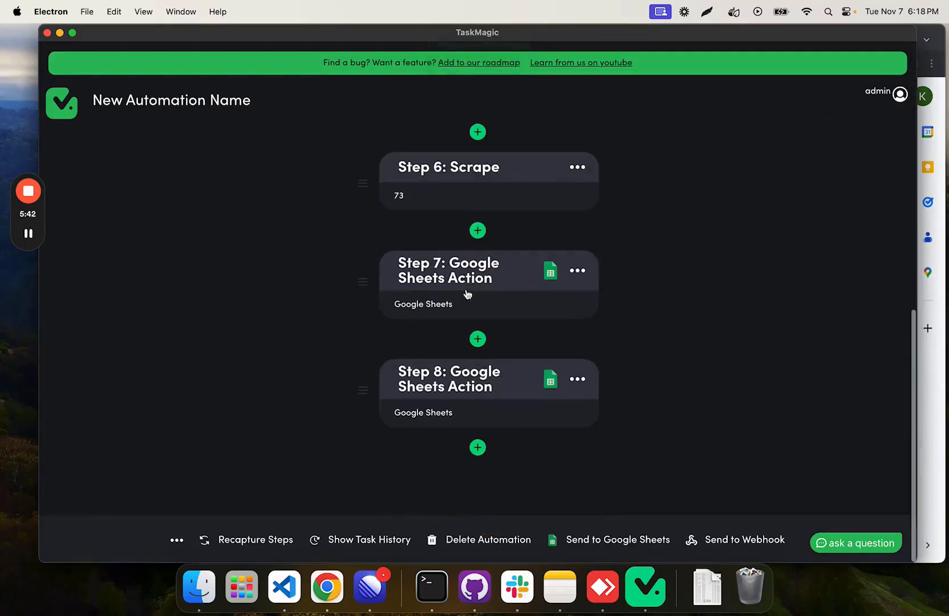
{"action": "scroll", "coordinate": [459, 351], "scroll_direction": "up", "scroll_amount": 10}
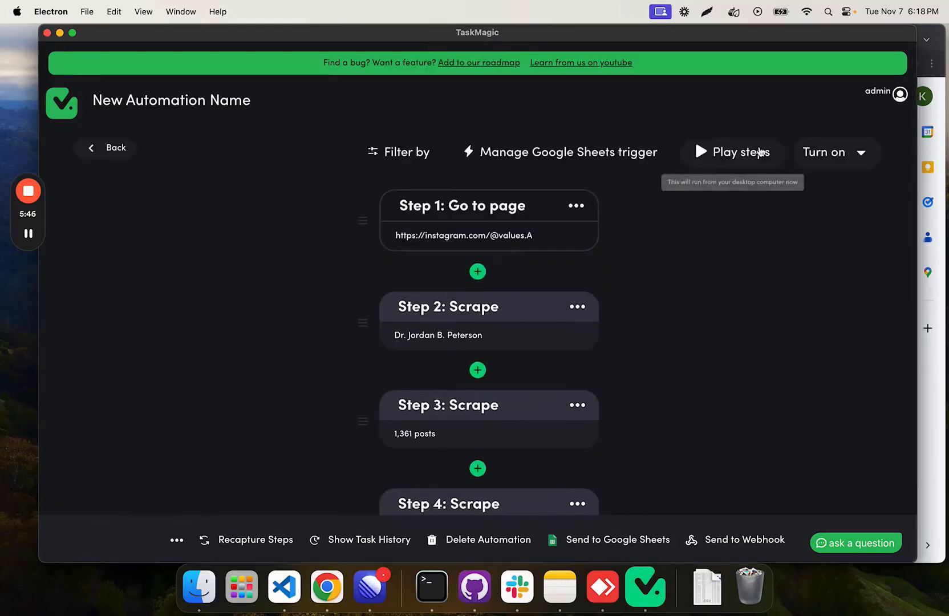
{"action": "left_click", "coordinate": [856, 154]}
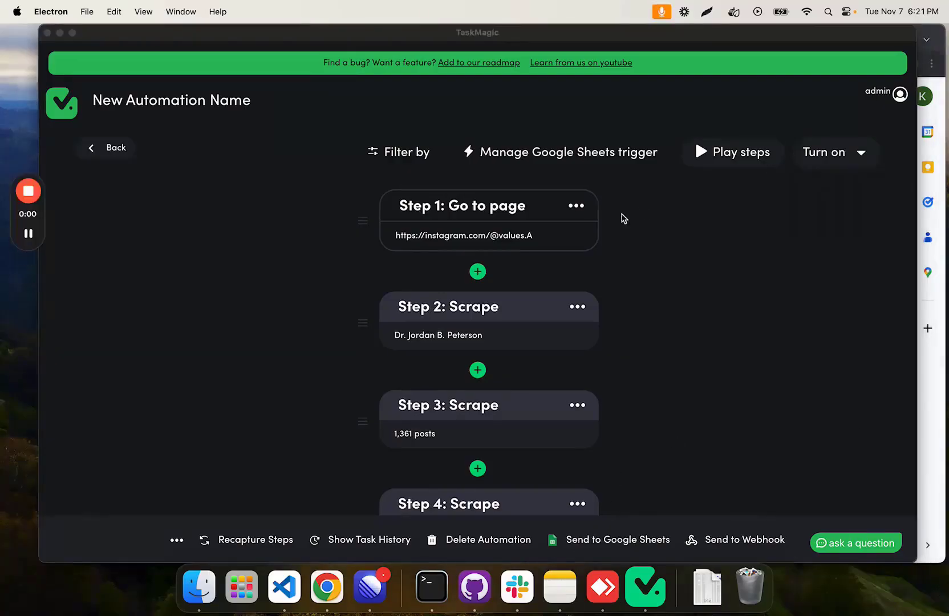
{"action": "left_click", "coordinate": [707, 206]}
{"action": "left_click", "coordinate": [733, 156]}
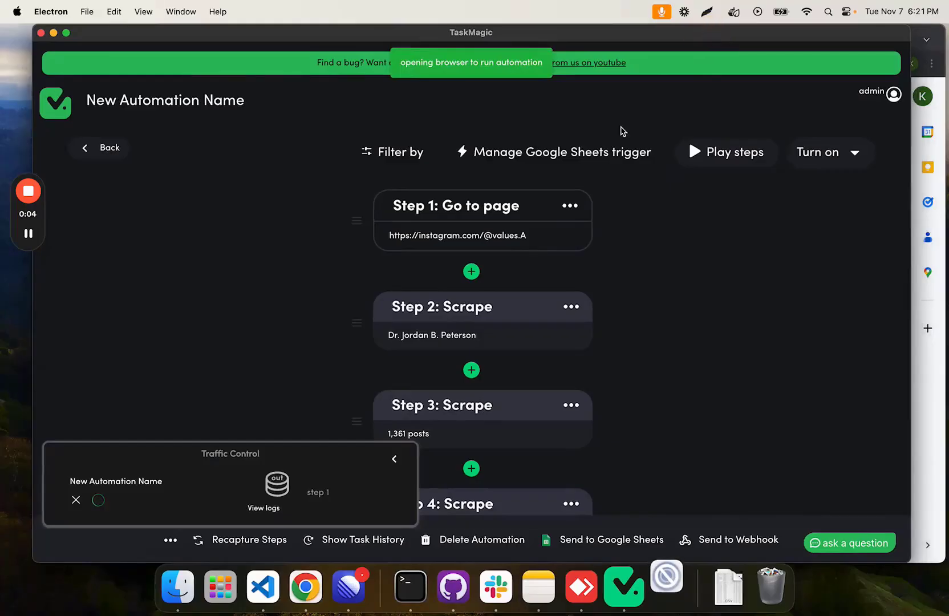
Step: Watch the automated browser scrape the Instagram profile and check row 3 of the Instagram Data spreadsheet for the results
{"action": "left_click_drag", "start_coordinate": [525, 32], "coordinate": [519, 24]}
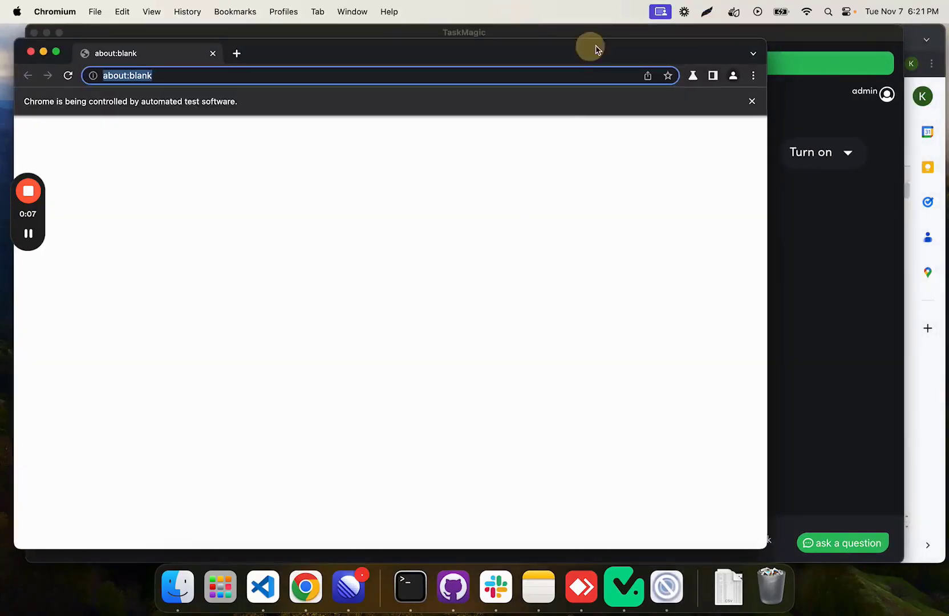
{"action": "left_click_drag", "start_coordinate": [590, 47], "coordinate": [665, 36]}
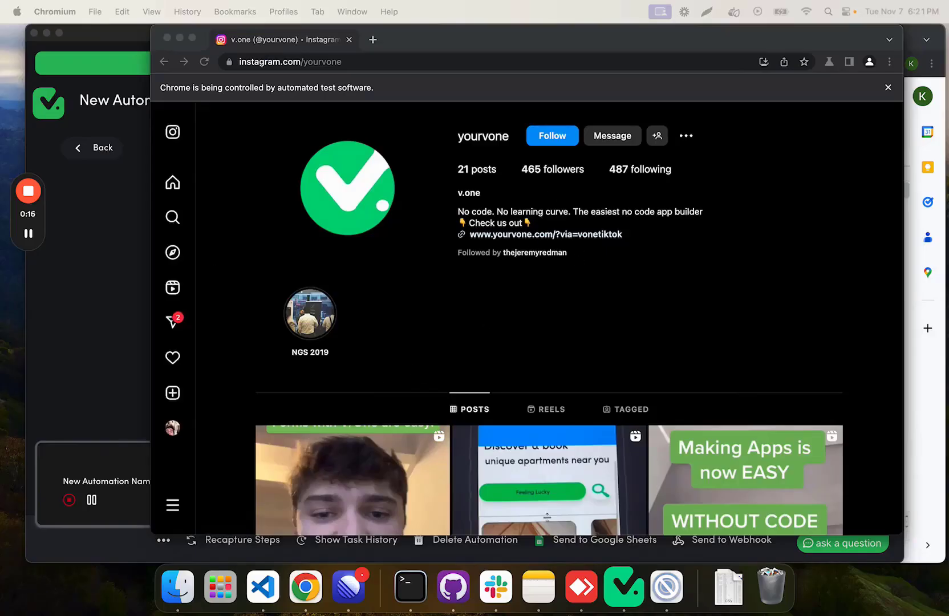
{"action": "left_click_drag", "start_coordinate": [618, 50], "coordinate": [574, 50]}
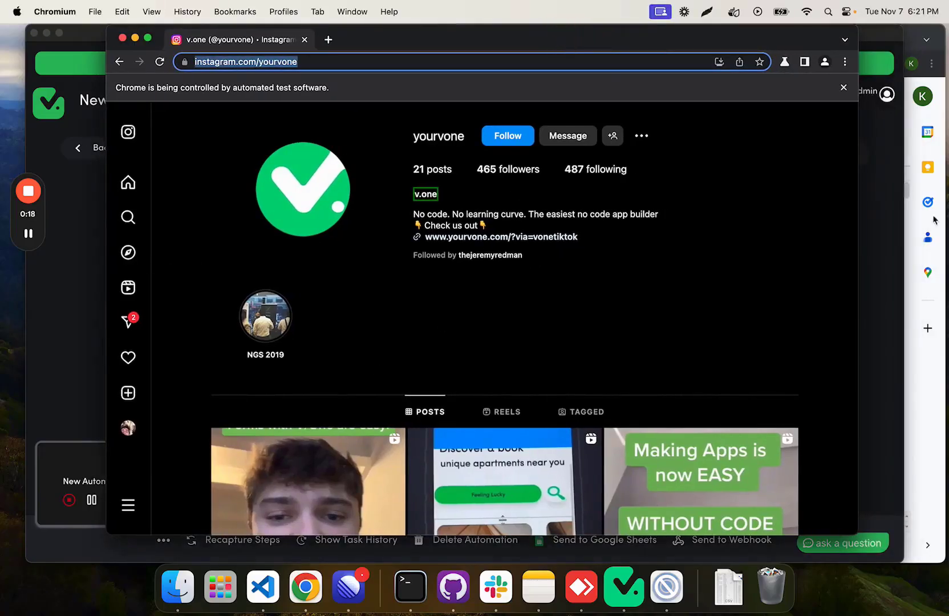
{"action": "left_click", "coordinate": [911, 40]}
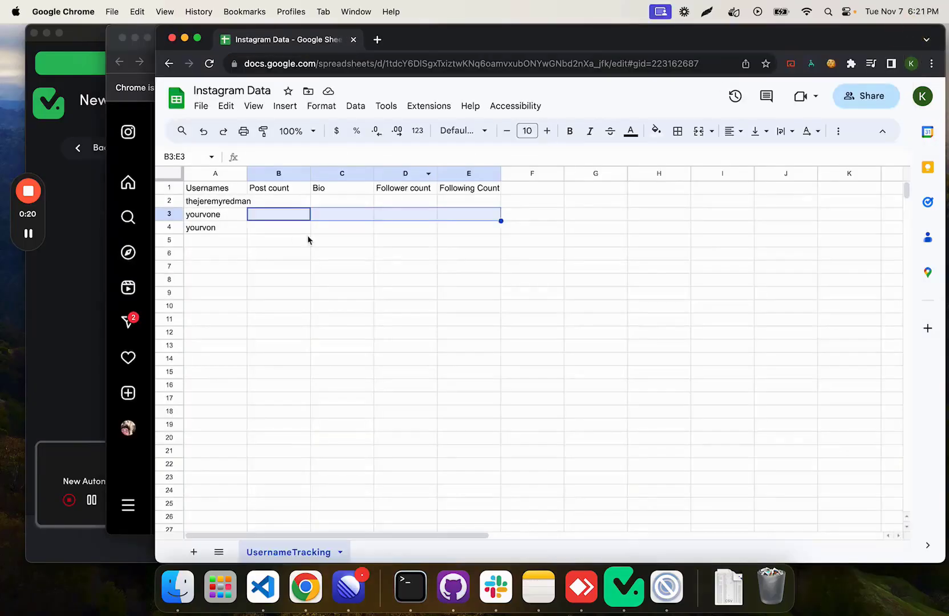
{"action": "left_click_drag", "start_coordinate": [148, 36], "coordinate": [136, 35]}
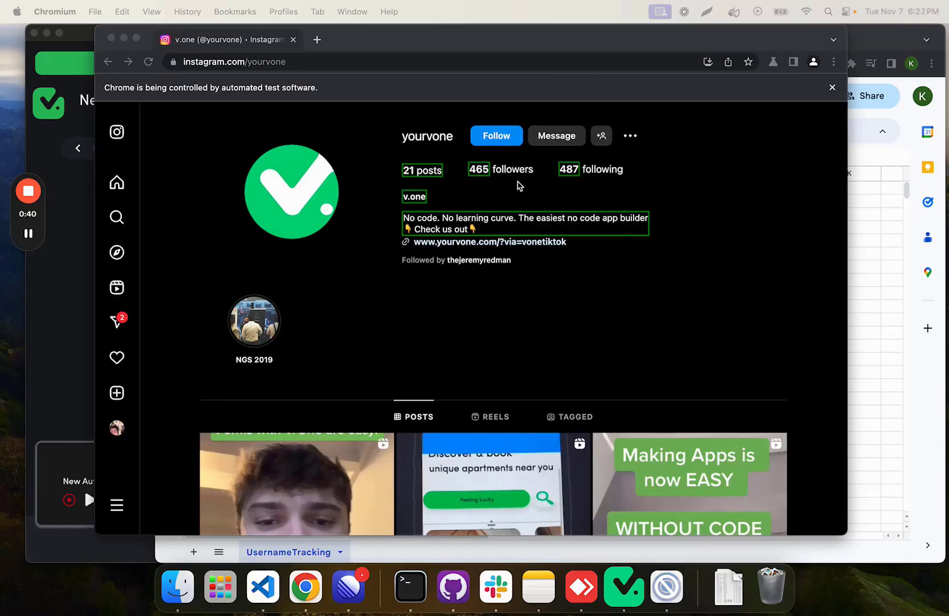
{"action": "left_click", "coordinate": [868, 221]}
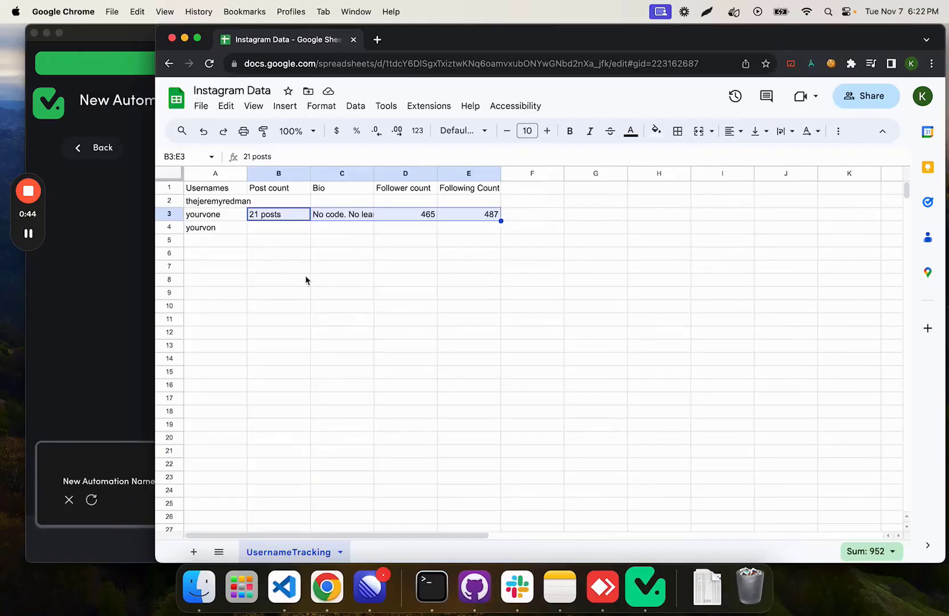
Step: Review the scrape steps and the two Google Sheets actions in TaskMagic against the rows in the Instagram Data spreadsheet
{"action": "left_click", "coordinate": [123, 324]}
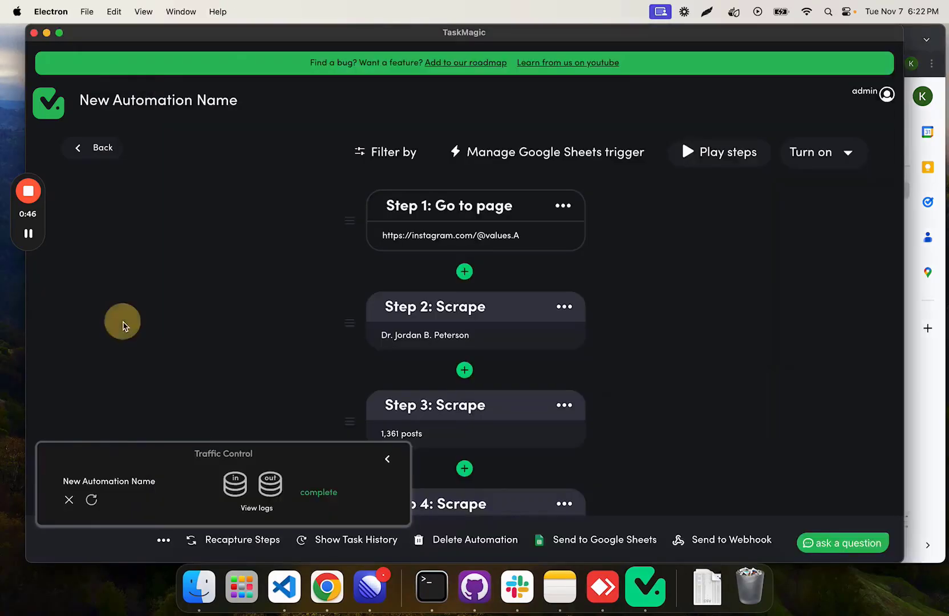
{"action": "scroll", "coordinate": [486, 226], "scroll_direction": "down", "scroll_amount": 6}
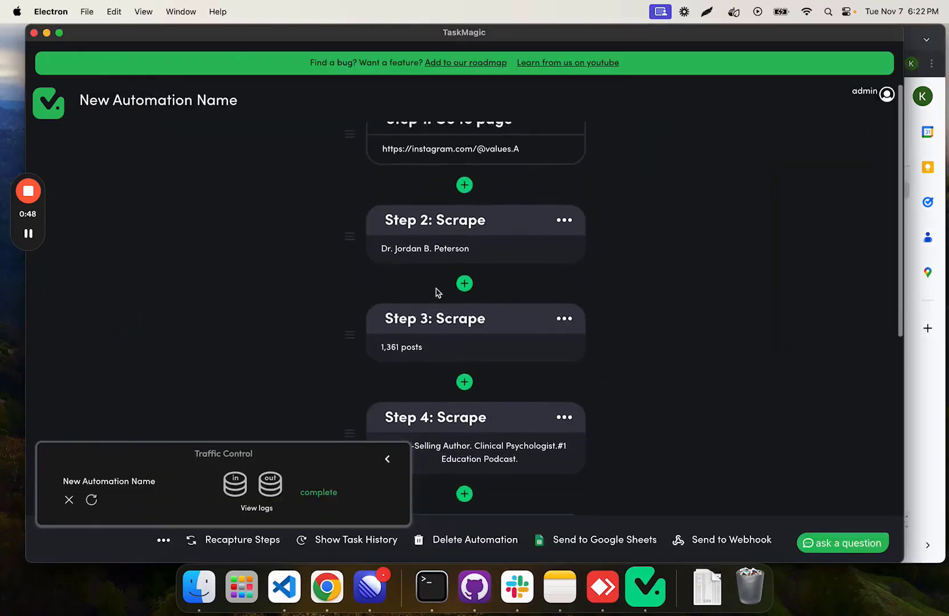
{"action": "scroll", "coordinate": [473, 263], "scroll_direction": "down", "scroll_amount": 3}
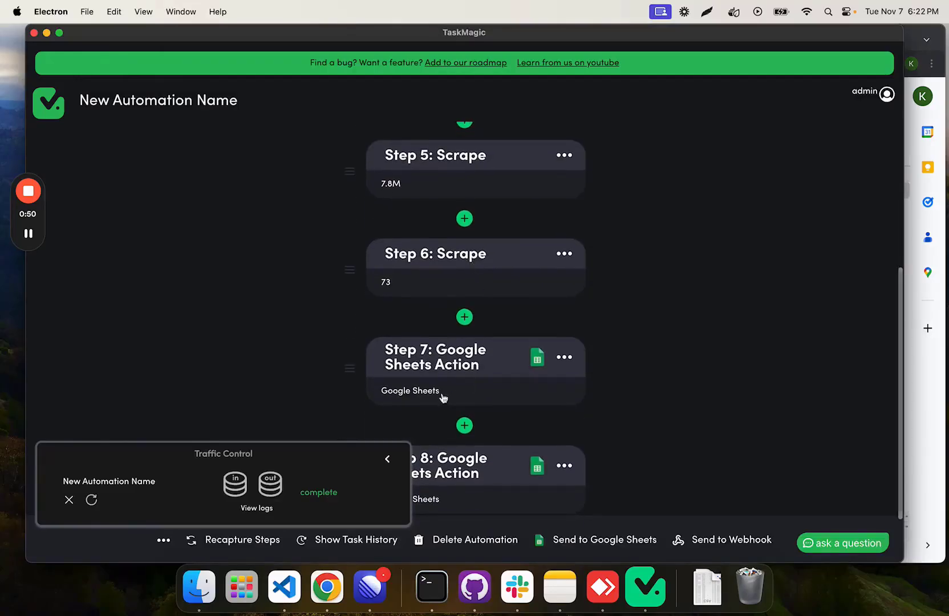
{"action": "left_click", "coordinate": [905, 383]}
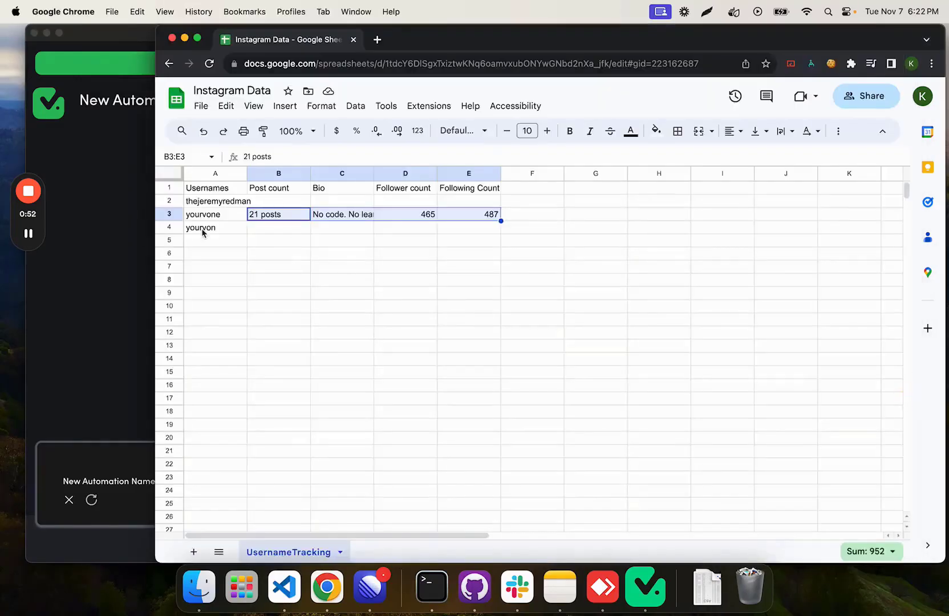
{"action": "left_click", "coordinate": [80, 344]}
{"action": "scroll", "coordinate": [400, 369], "scroll_direction": "down", "scroll_amount": 2}
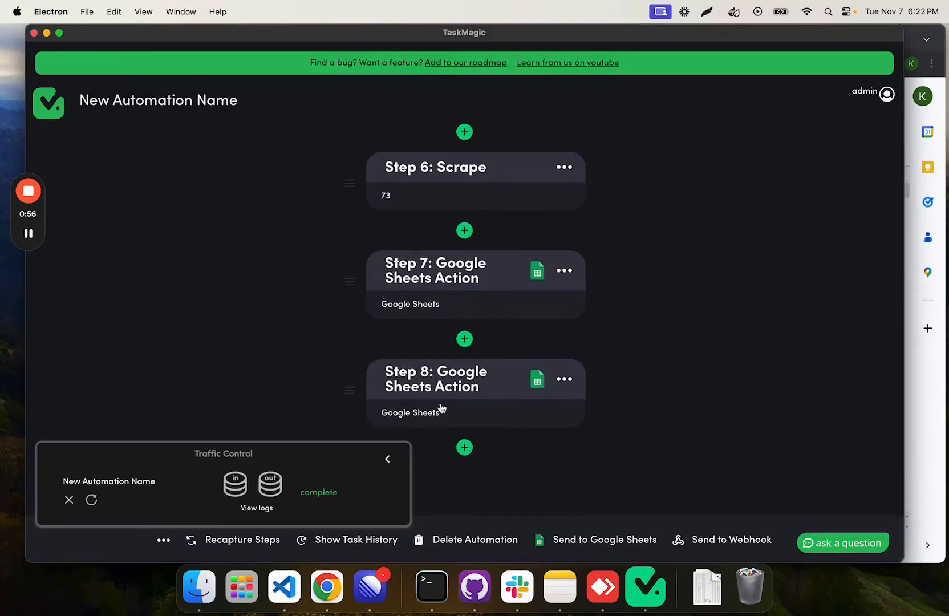
{"action": "left_click", "coordinate": [914, 403]}
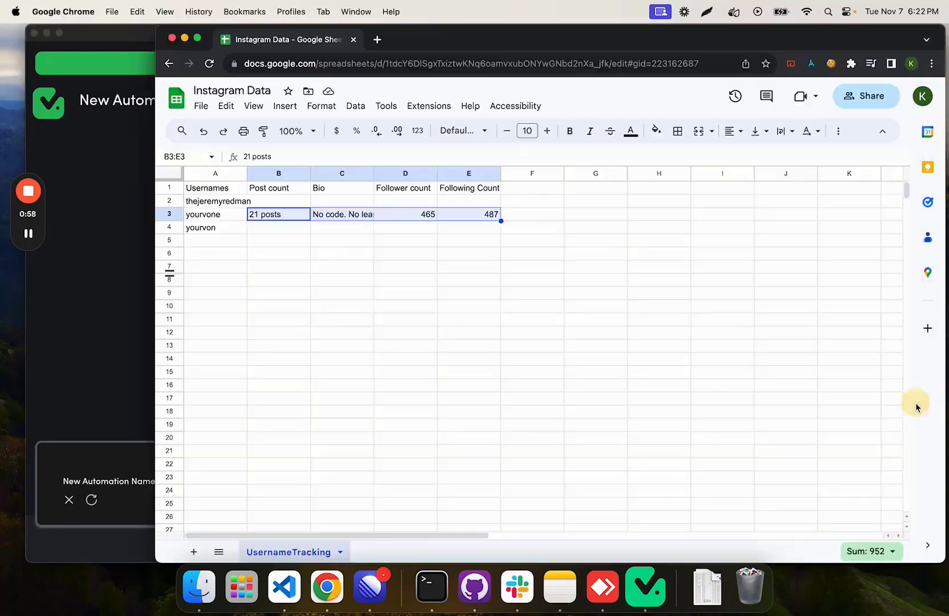